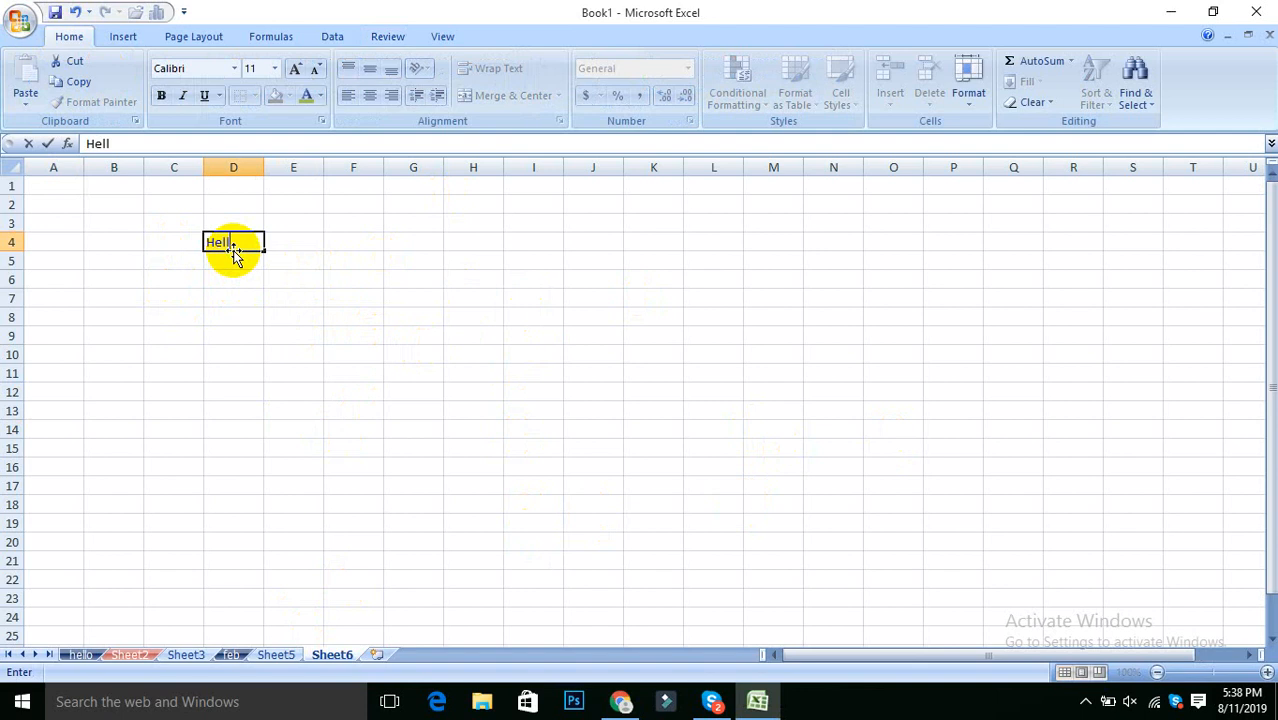
- Enter Hello in D4 and a list of three first names below it in D5:D7
key("Return")
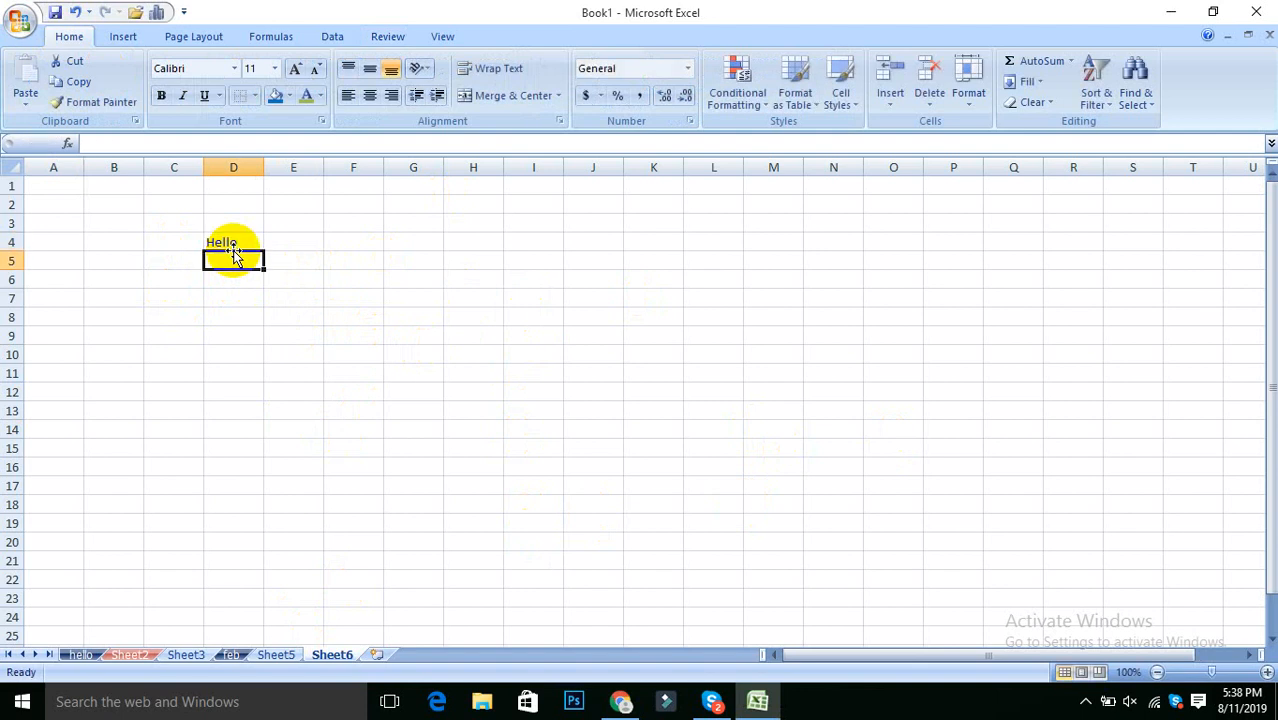
type("Kri")
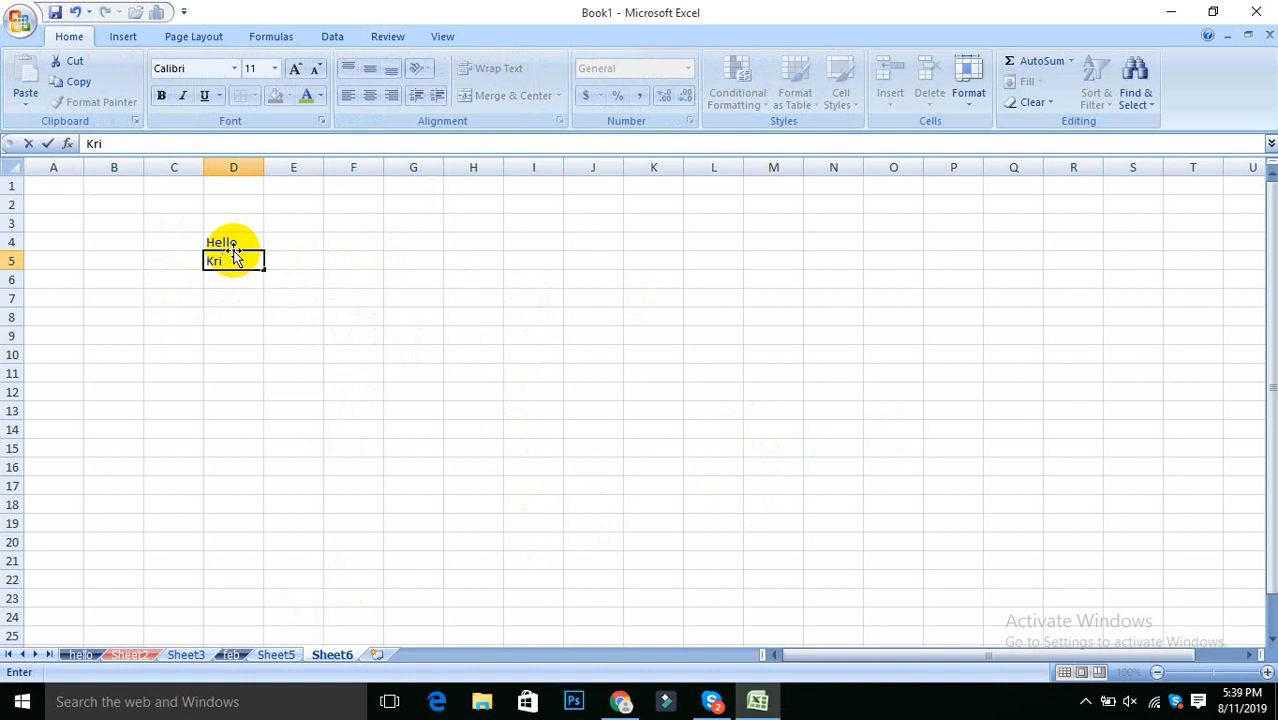
type("shna")
key("Return")
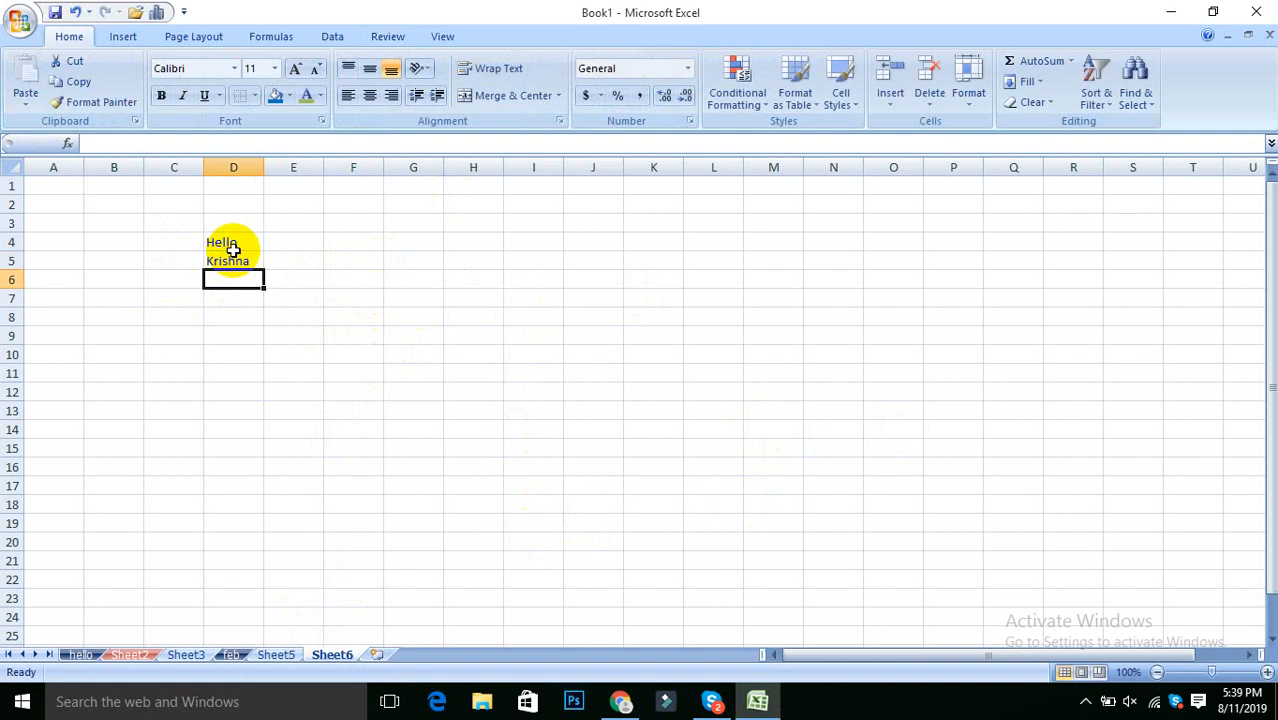
type("Dipto")
key("Return")
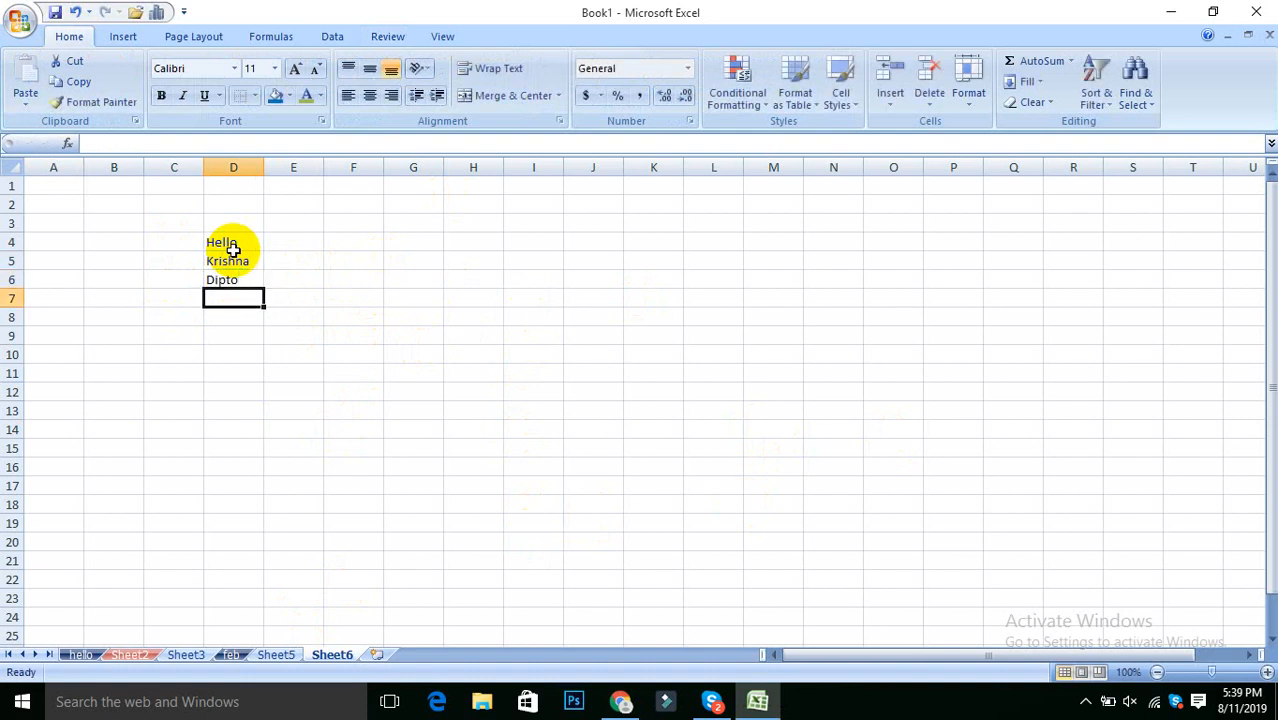
type("Shema")
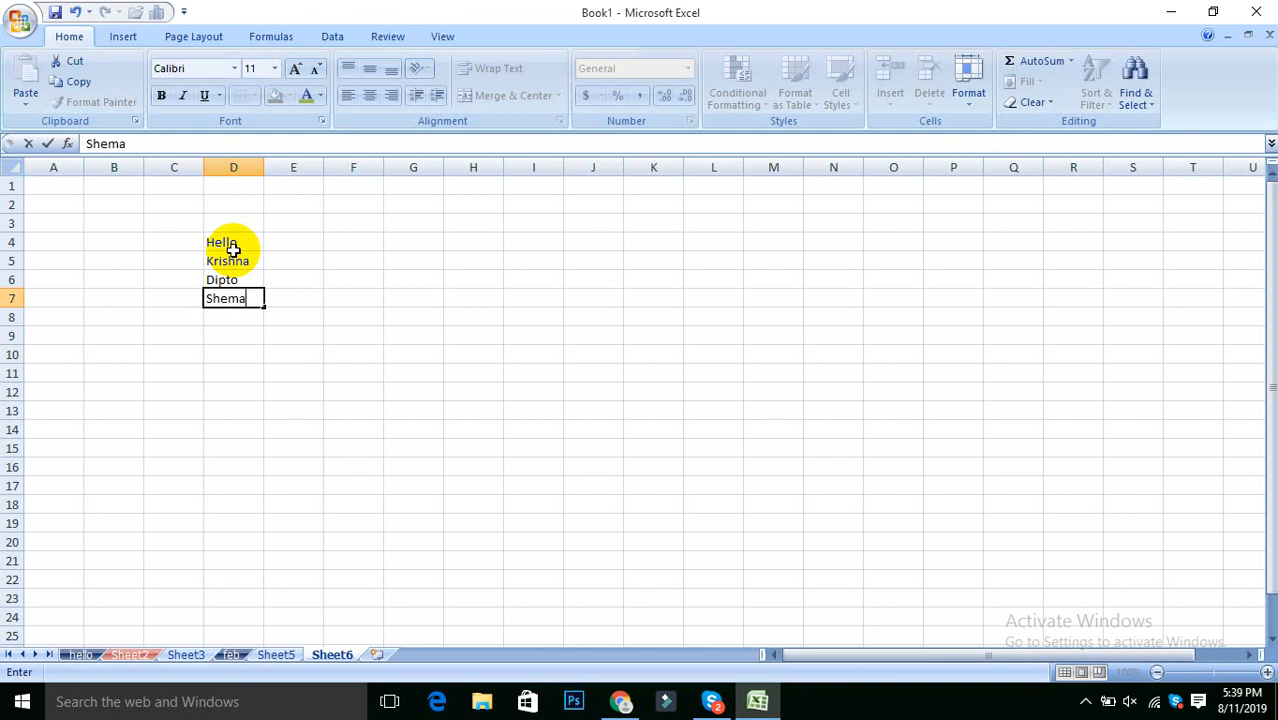
key("Return")
left_click(352, 392)
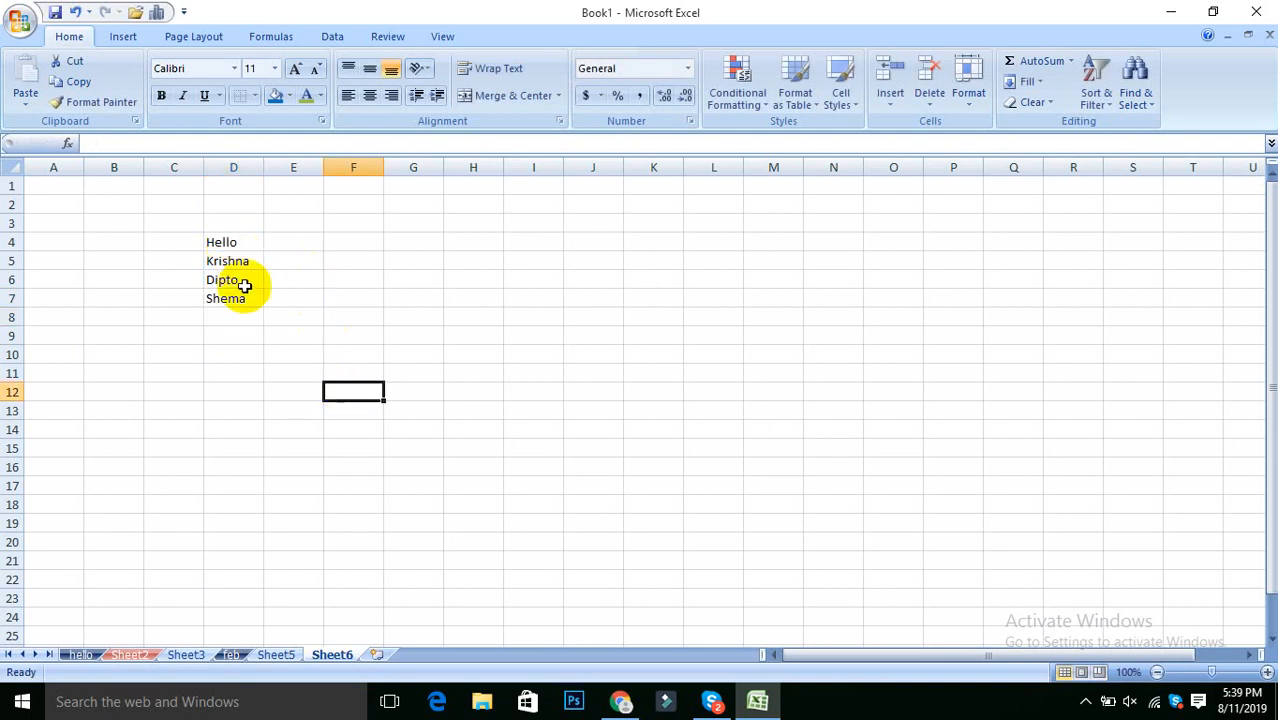
left_click(256, 242)
left_click_drag(256, 242, 248, 298)
left_click(286, 352)
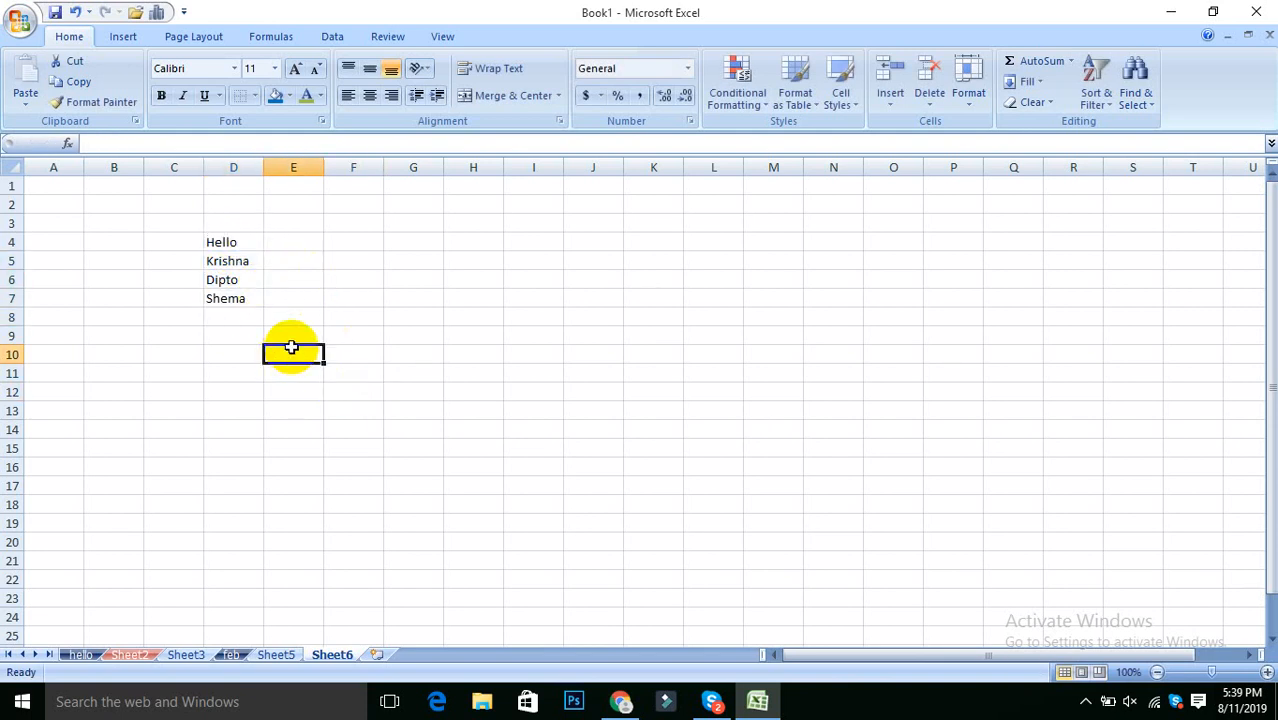
- Format the Hello cell D4 with a blue fill and green, bold, italic text
left_click(249, 241)
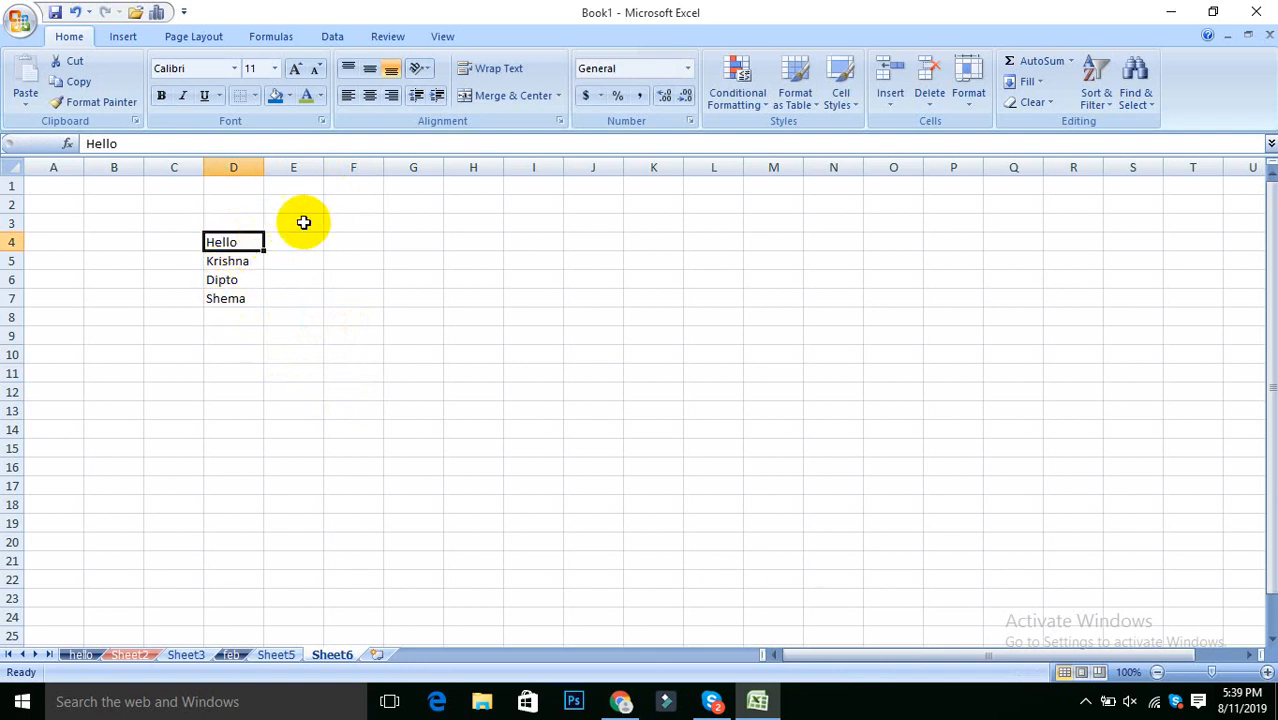
left_click(308, 97)
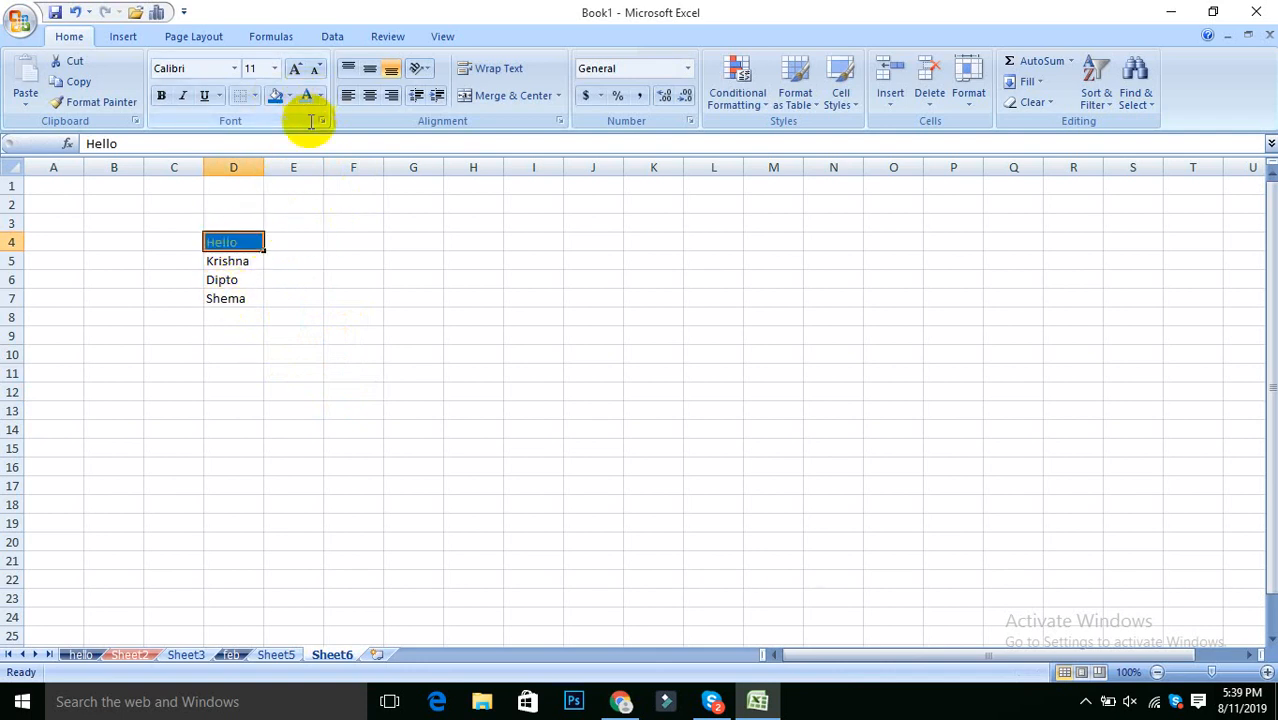
left_click(161, 95)
left_click(182, 96)
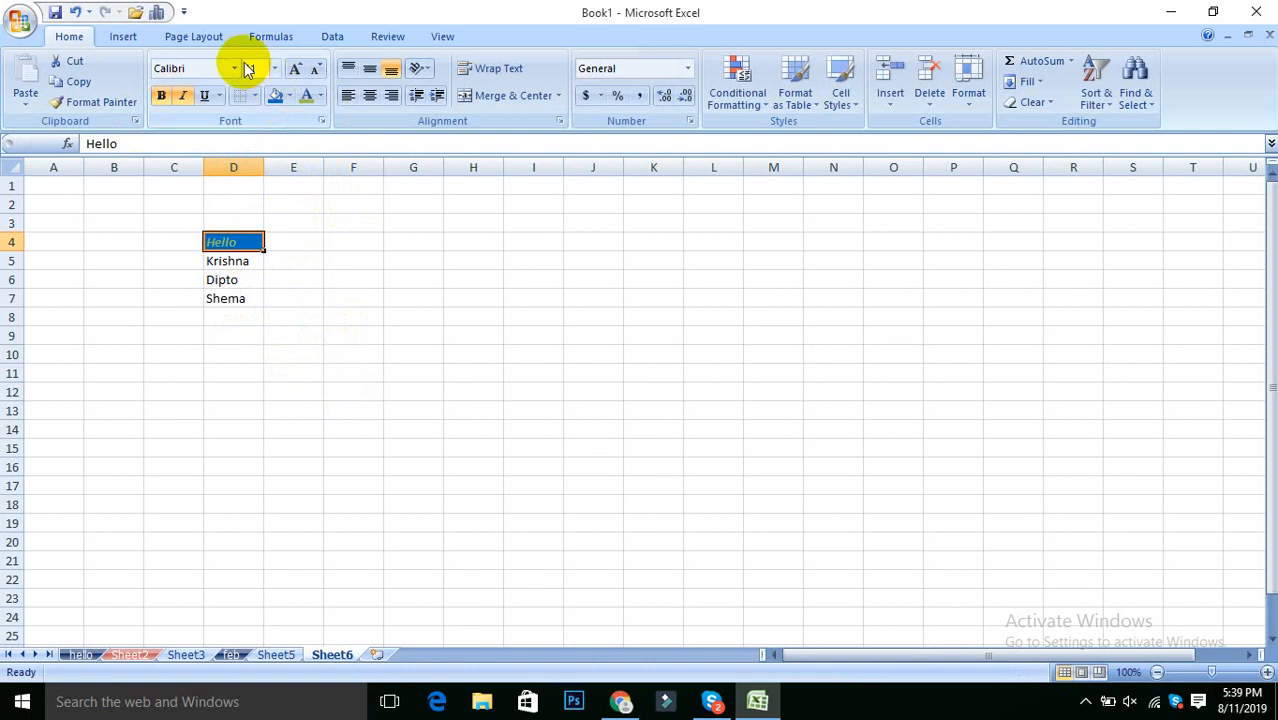
left_click(395, 318)
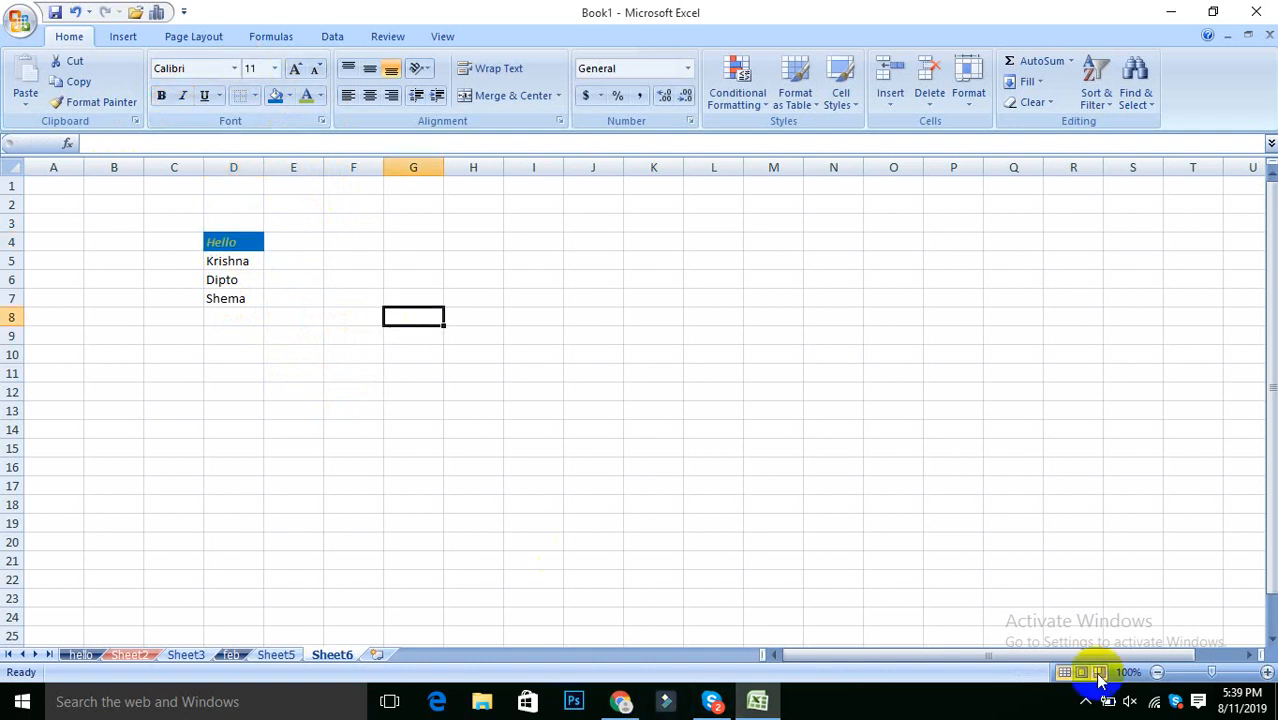
- Format cell D5 manually with the same blue fill and green, bold, italic text as D4
left_click(245, 243)
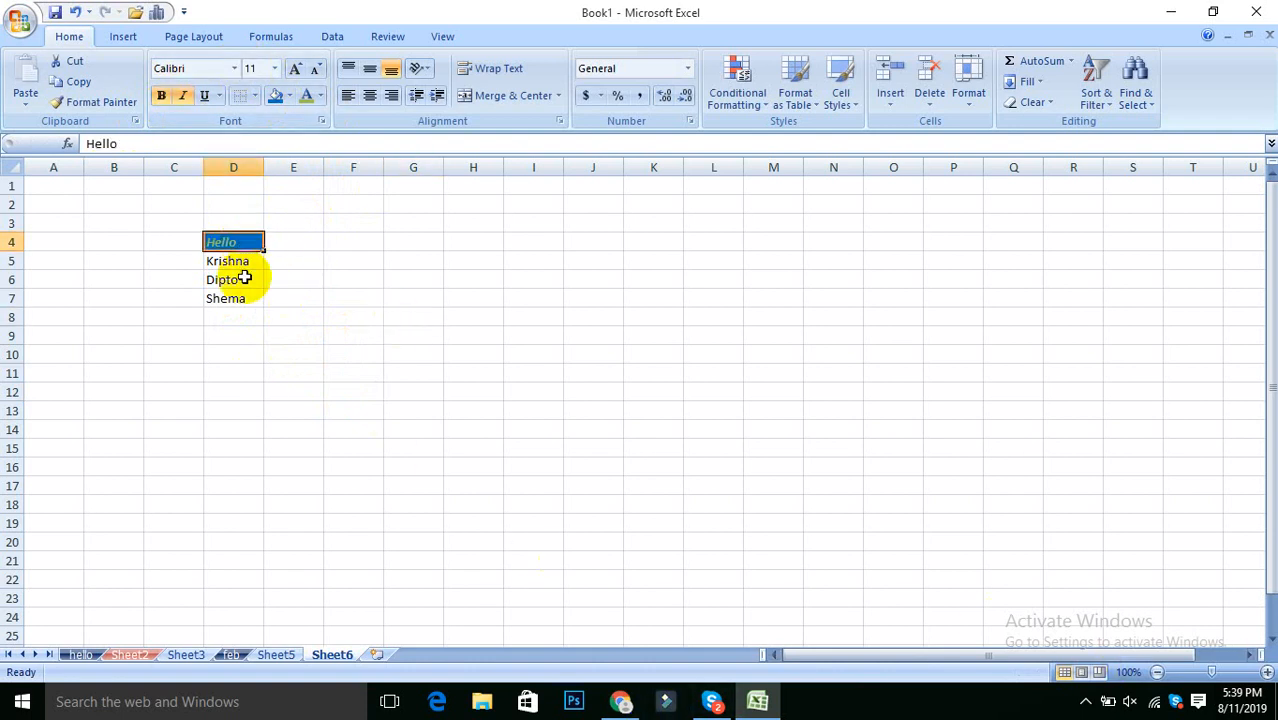
left_click(241, 276)
left_click(245, 261)
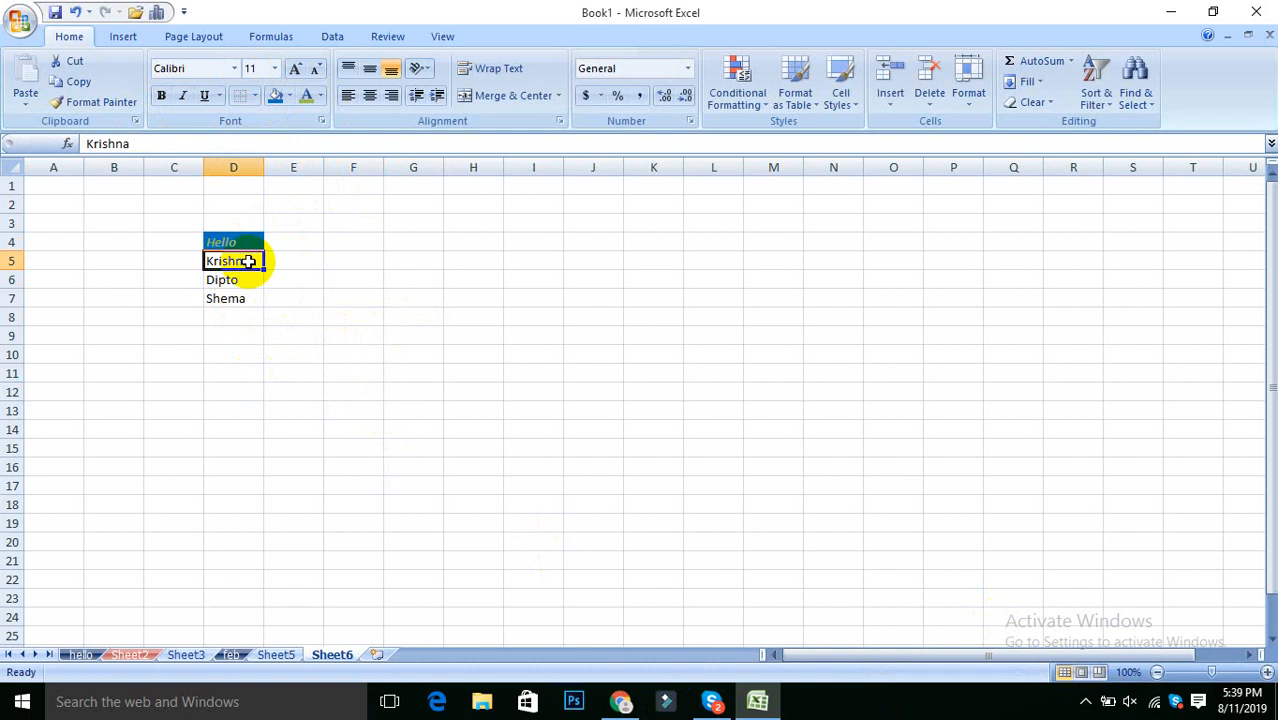
left_click(274, 95)
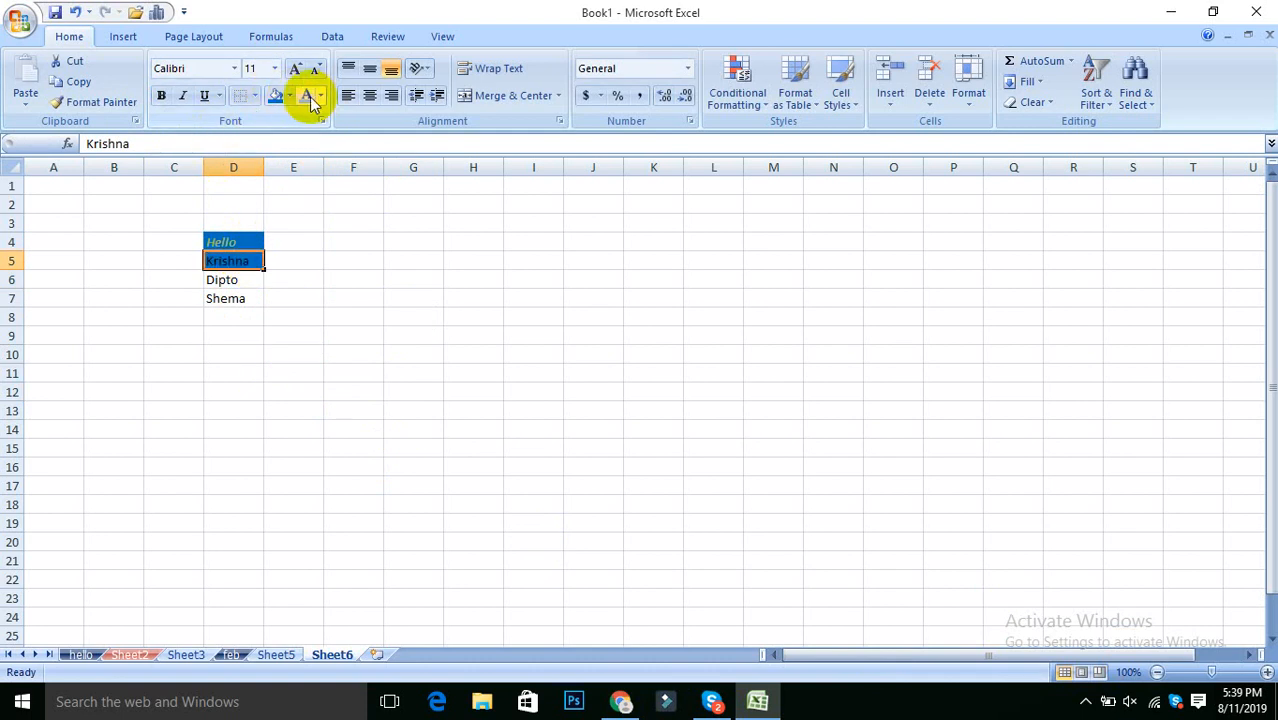
left_click(182, 95)
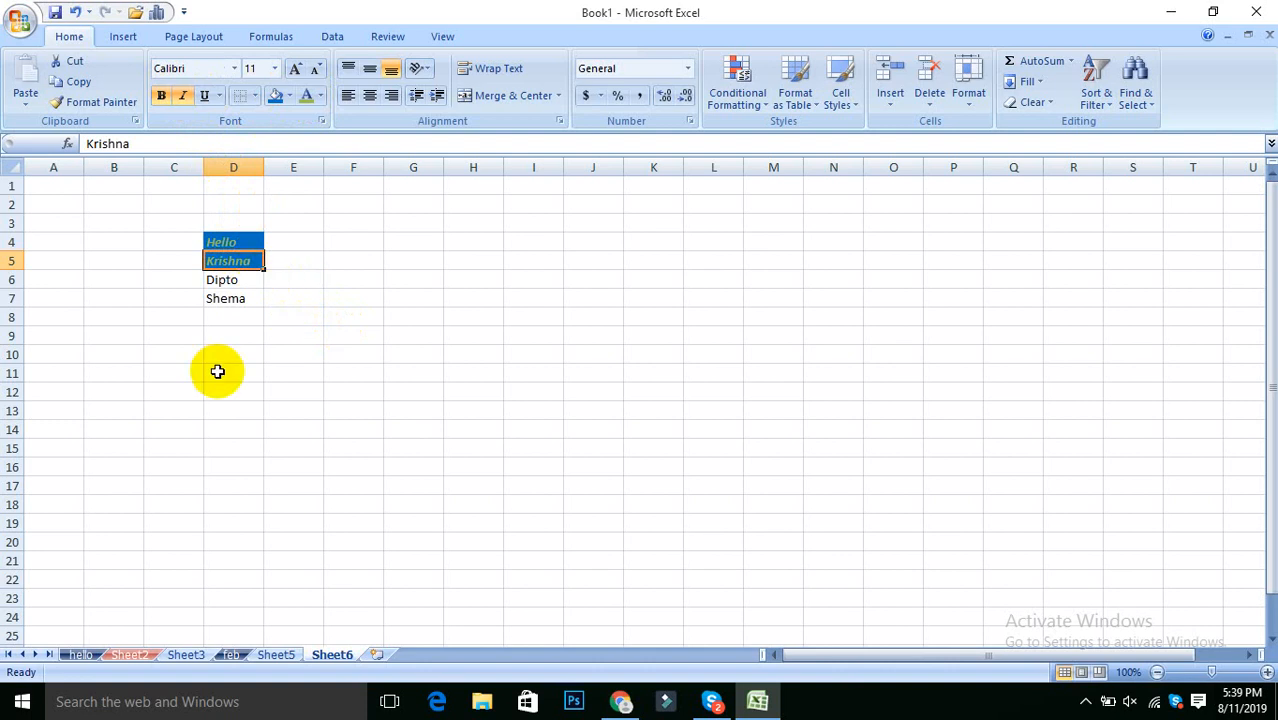
left_click(378, 338)
- Copy the Hello cell D4 into F5 and clear the pasted text, keeping the blue fill
left_click(250, 242)
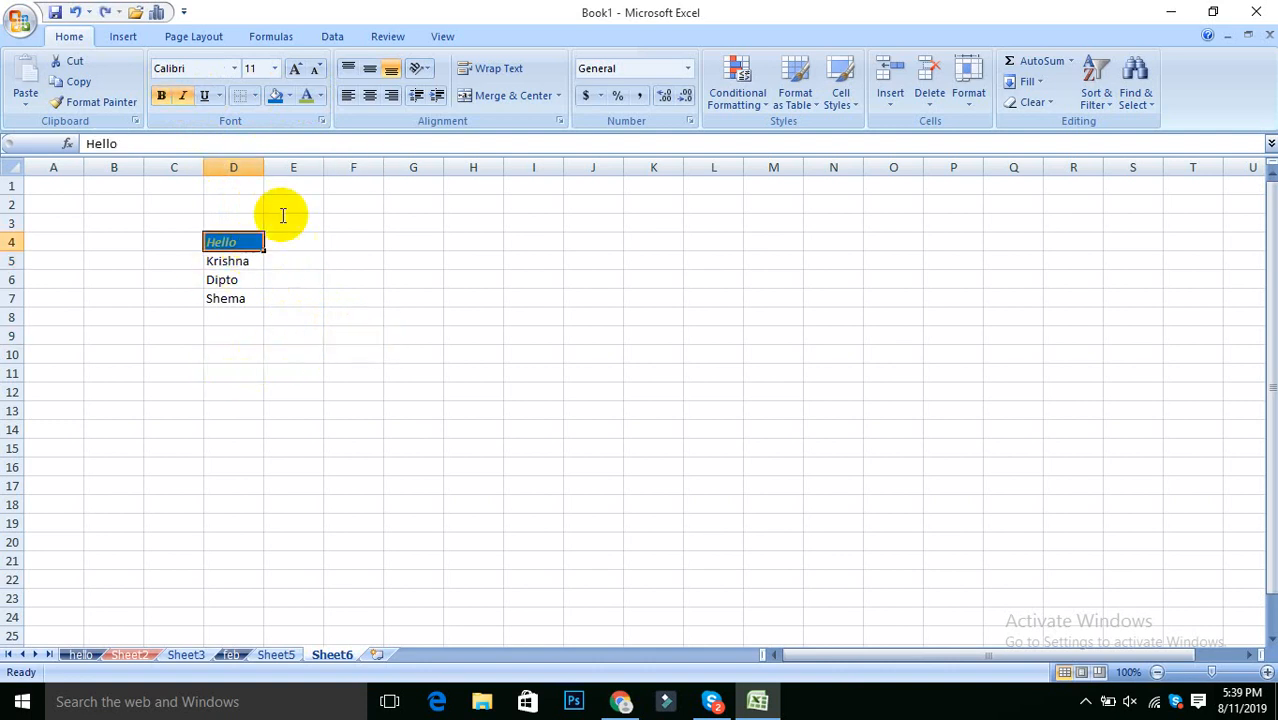
left_click(90, 102)
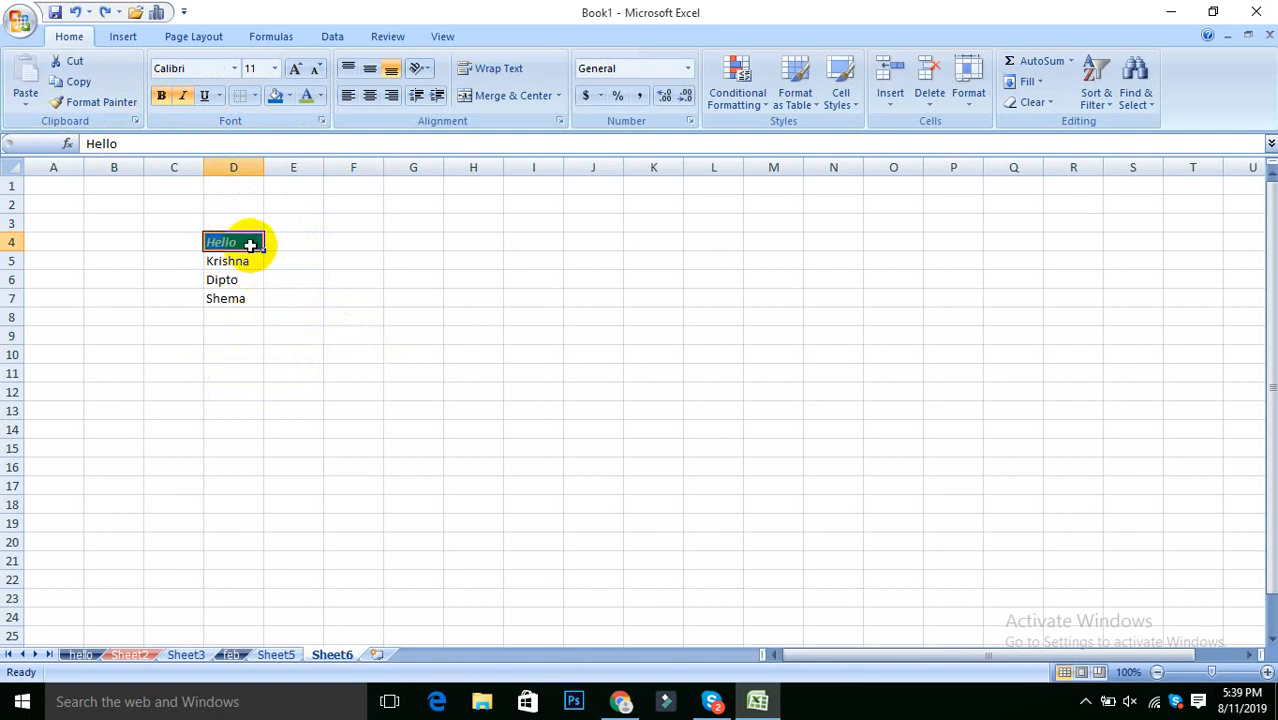
key("ctrl+c")
left_click(361, 262)
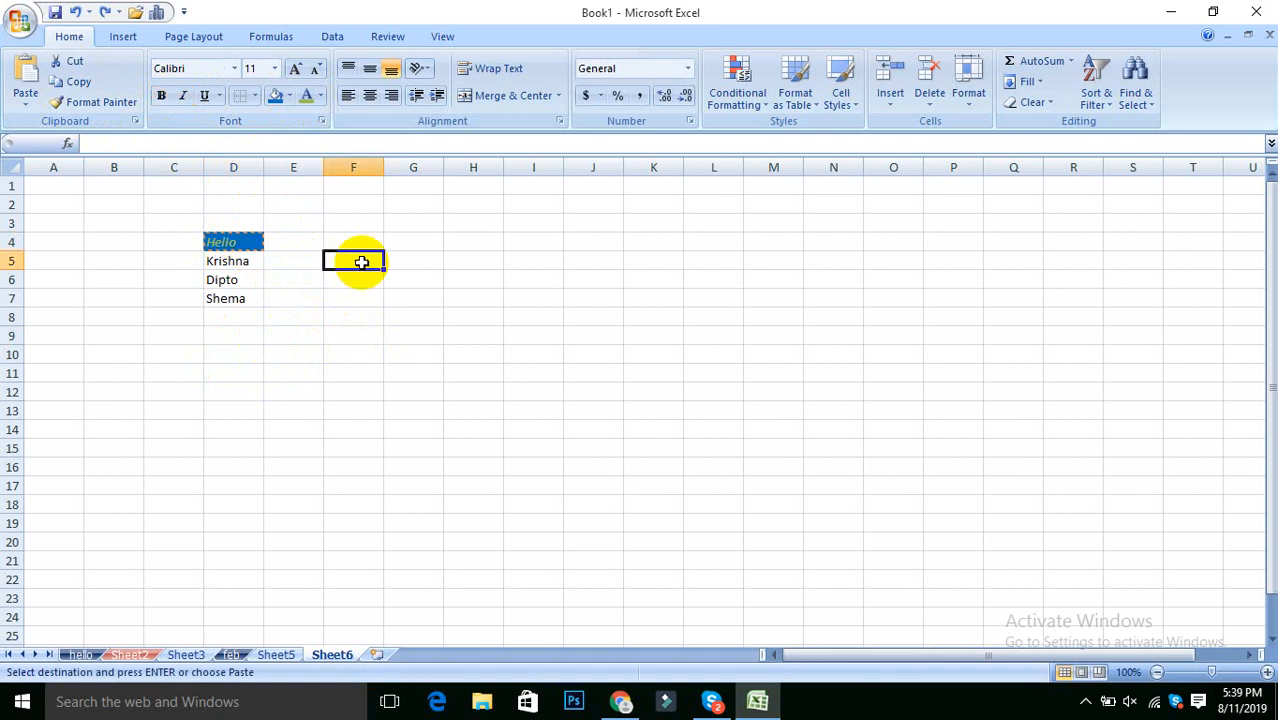
key("ctrl+v")
double_click(362, 262)
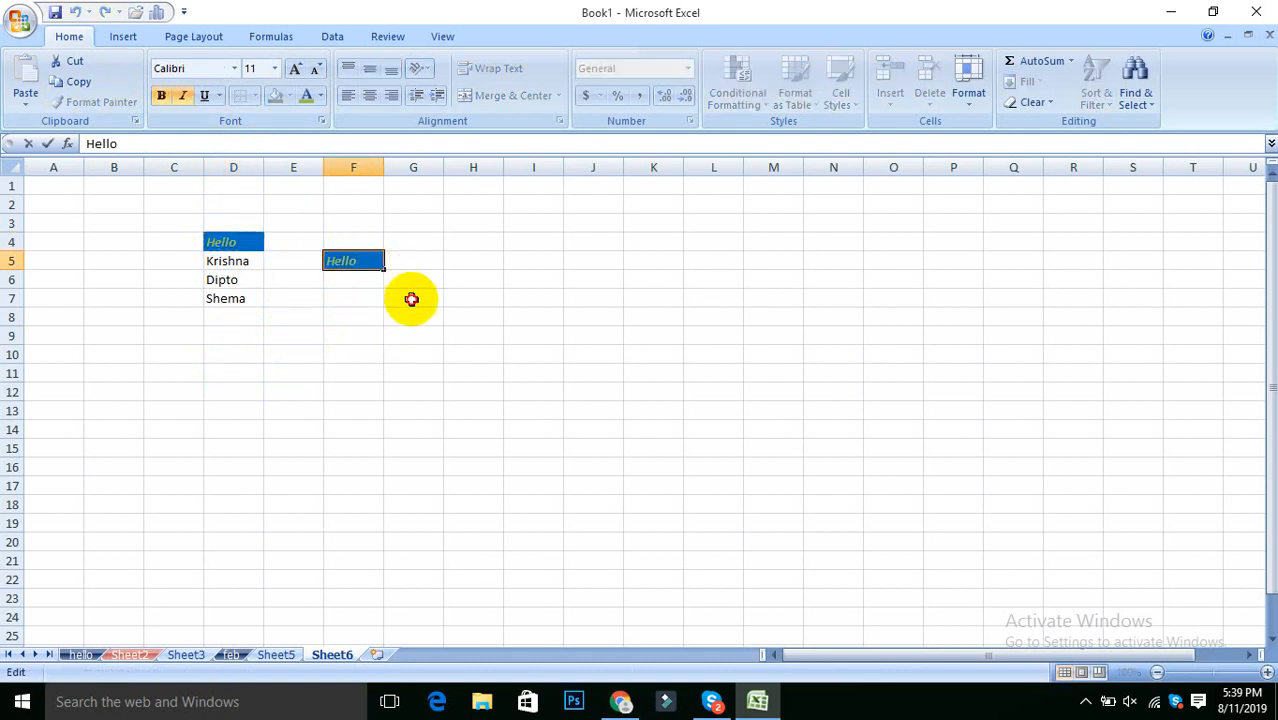
key("Escape")
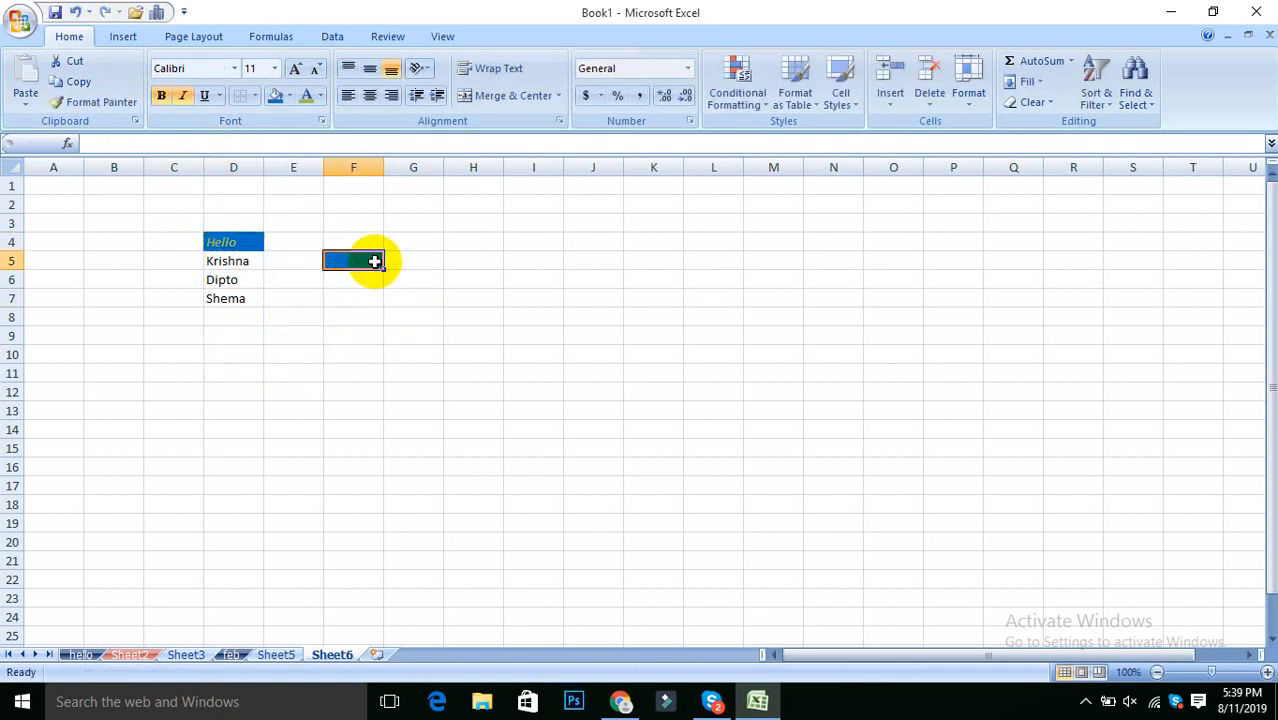
- Fill the Hello cell D4 down over D5:D6 and undo the fill
left_click(259, 242)
left_click_drag(265, 249, 262, 283)
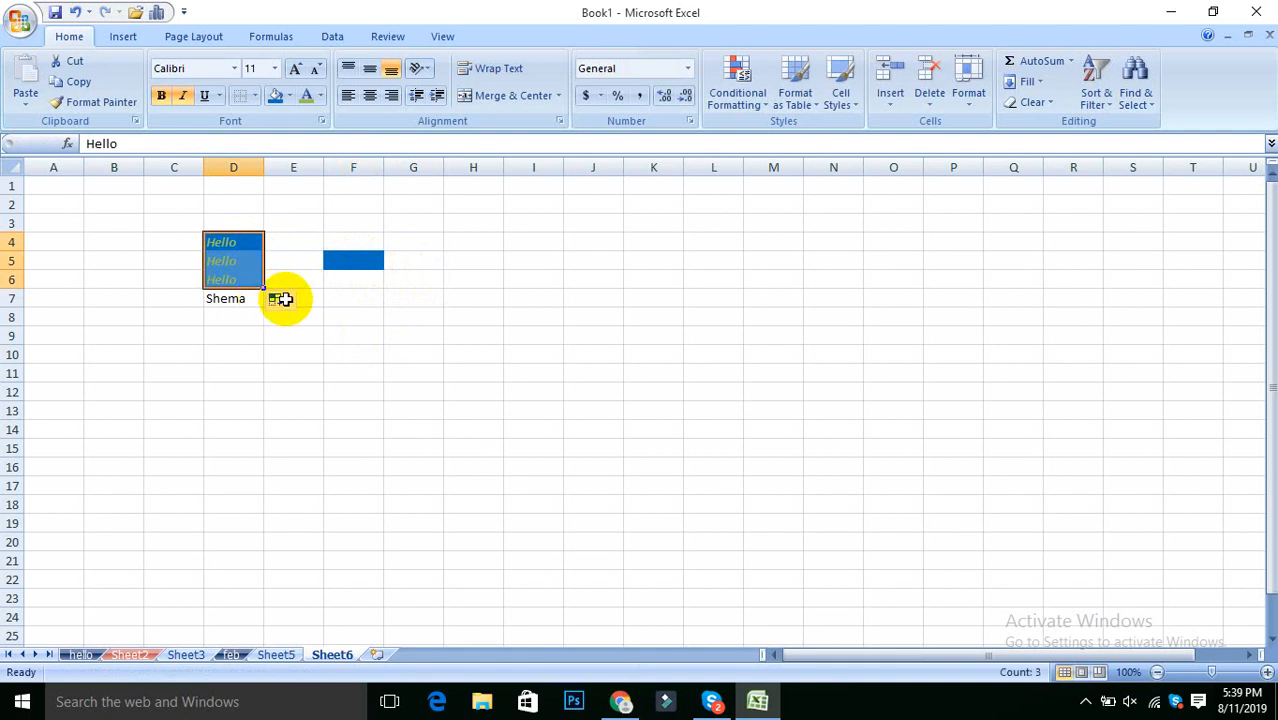
key("ctrl+z")
left_click(351, 315)
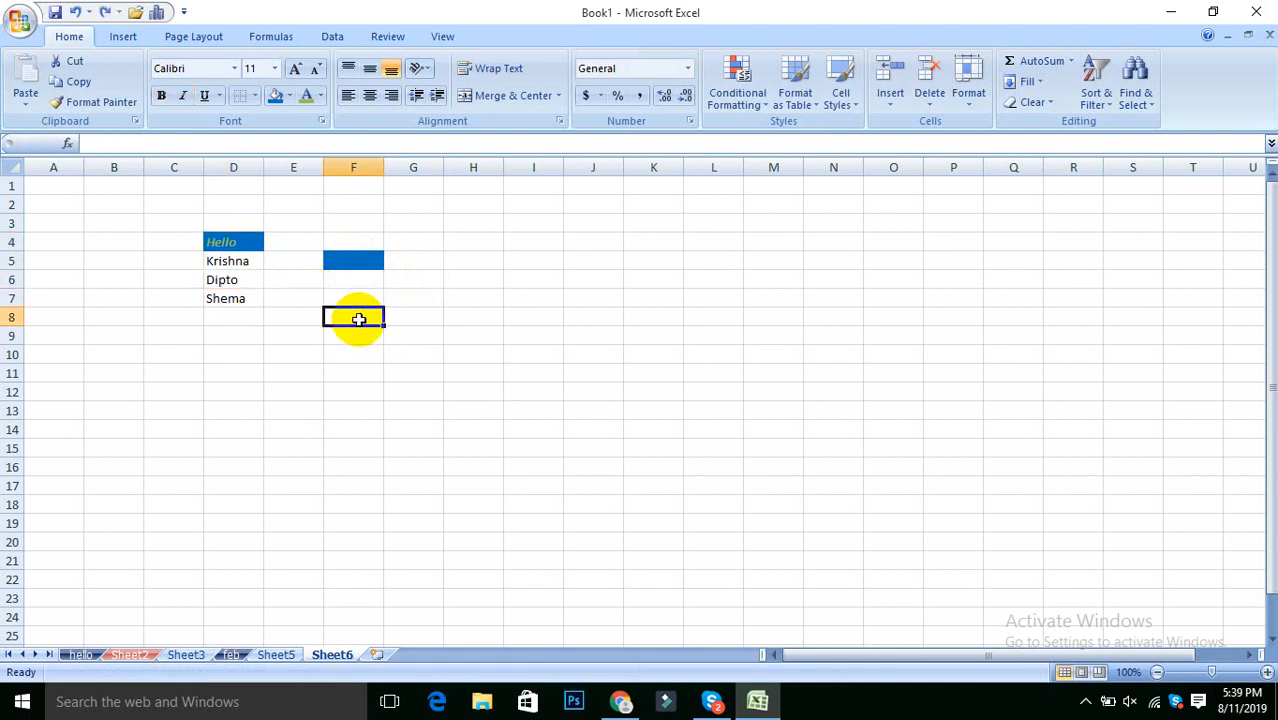
- Copy D4's formatting to D6 with Format Painter and undo the change
left_click(251, 249)
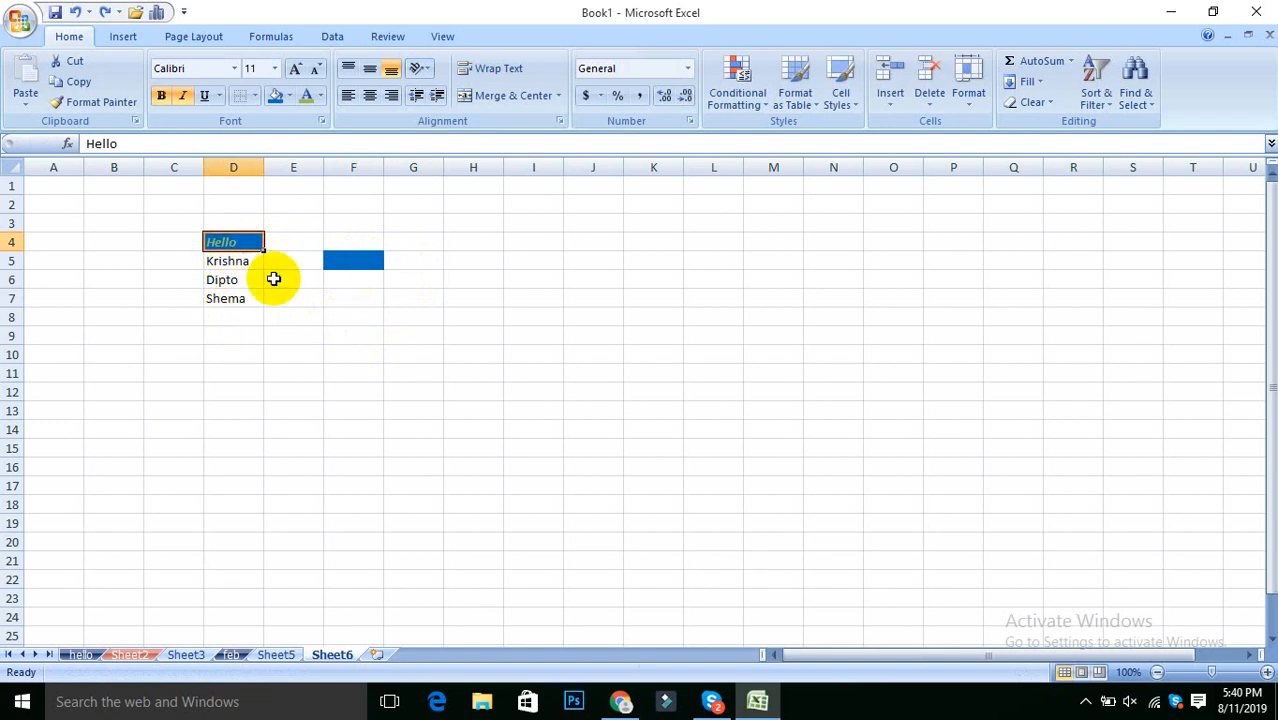
left_click(250, 283)
left_click(240, 246)
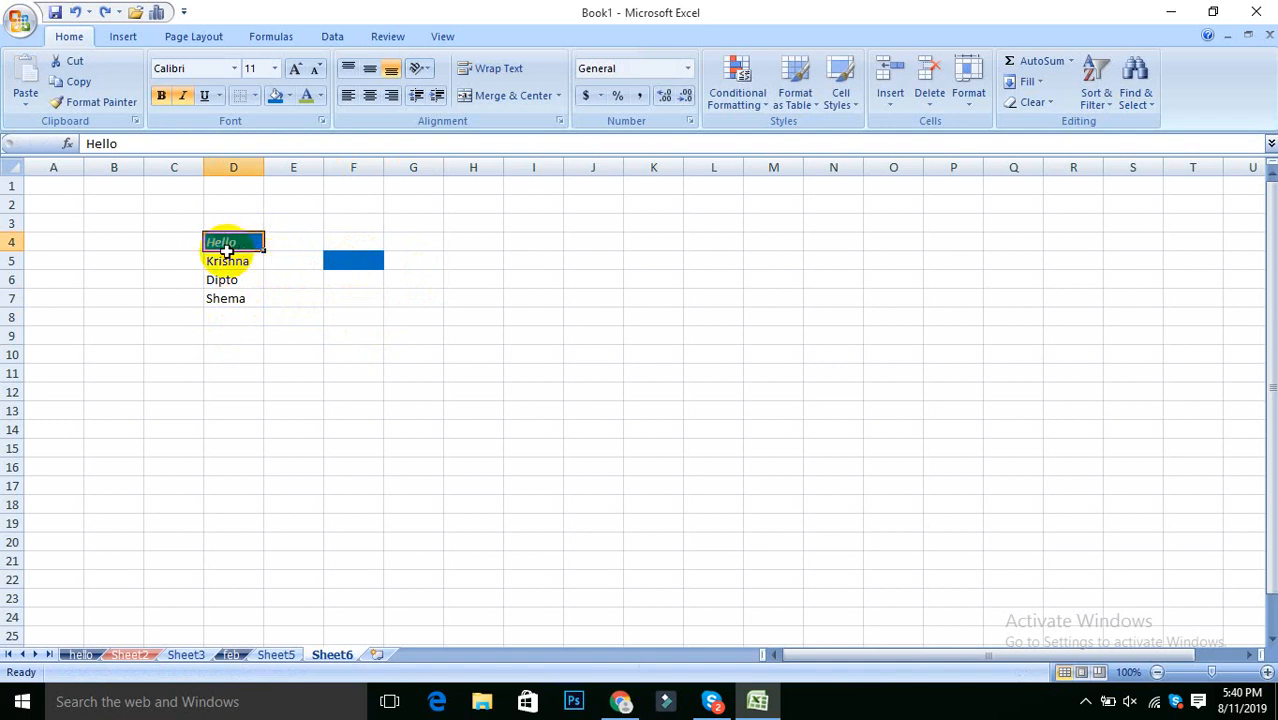
left_click(68, 105)
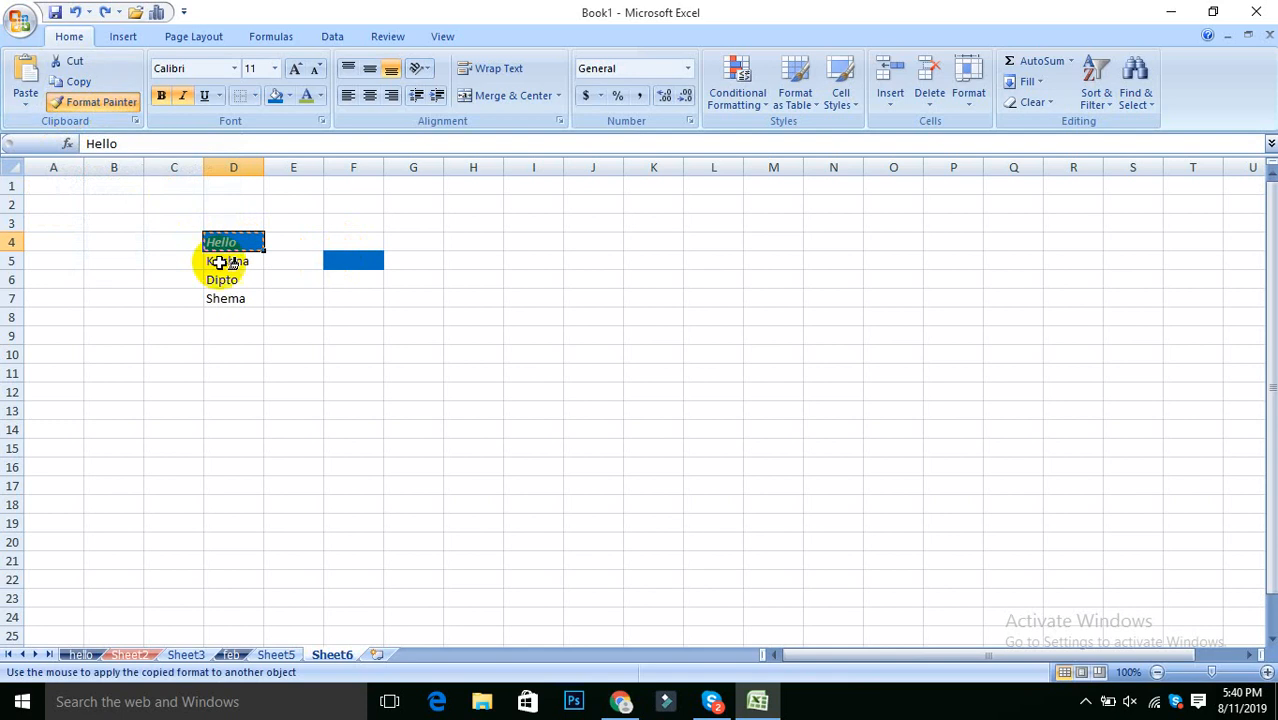
left_click(249, 281)
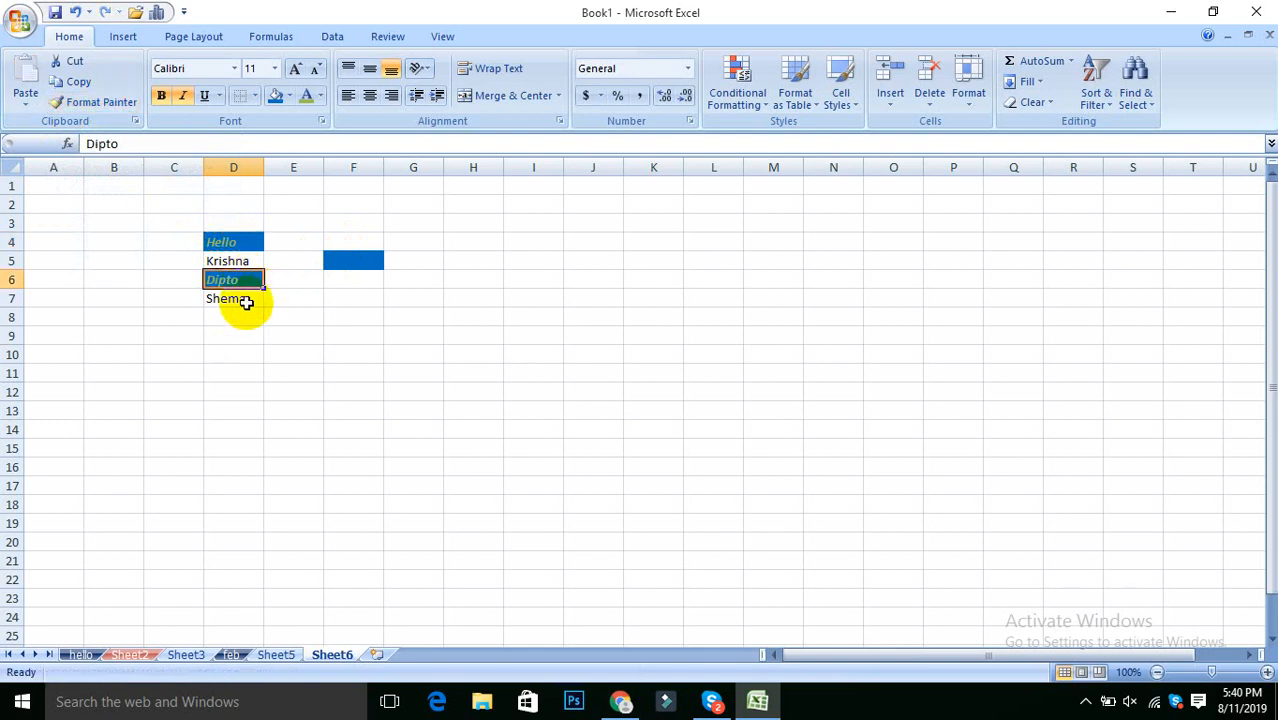
key("ctrl+z")
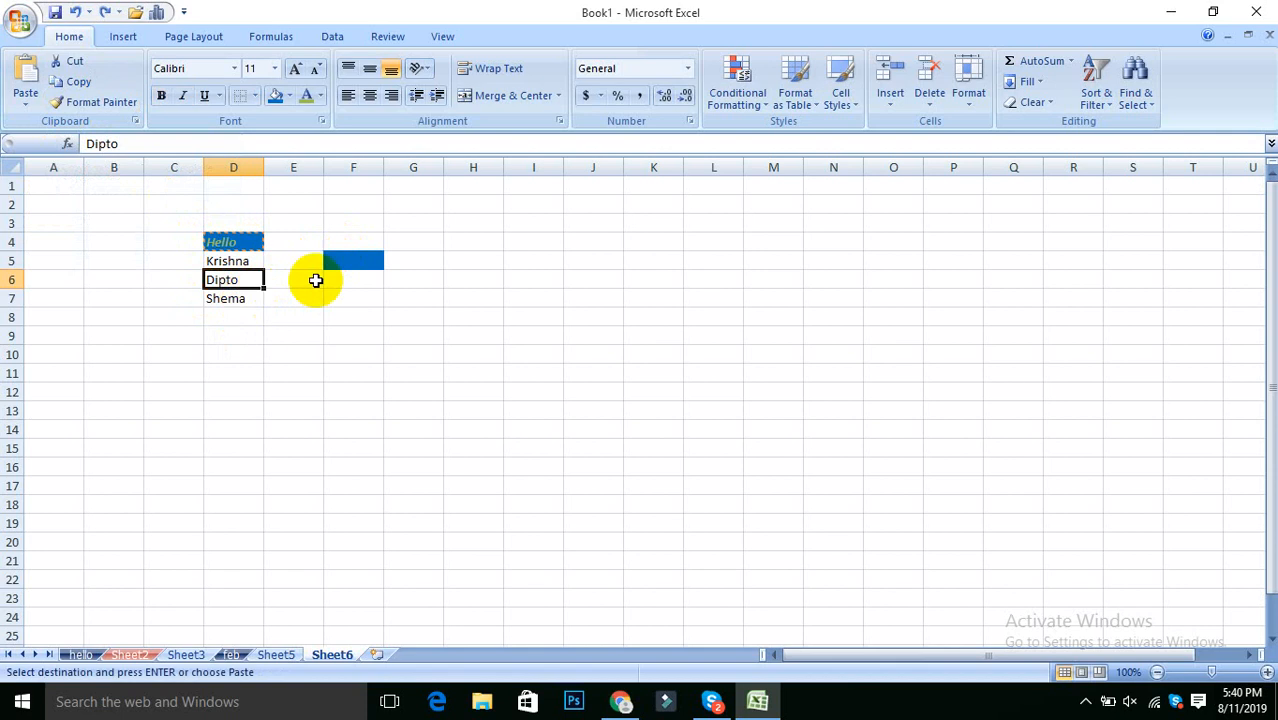
- Try painting the plain formatting of D6 onto the other name cells D5 and D7, and exit Format Painter
left_click(92, 104)
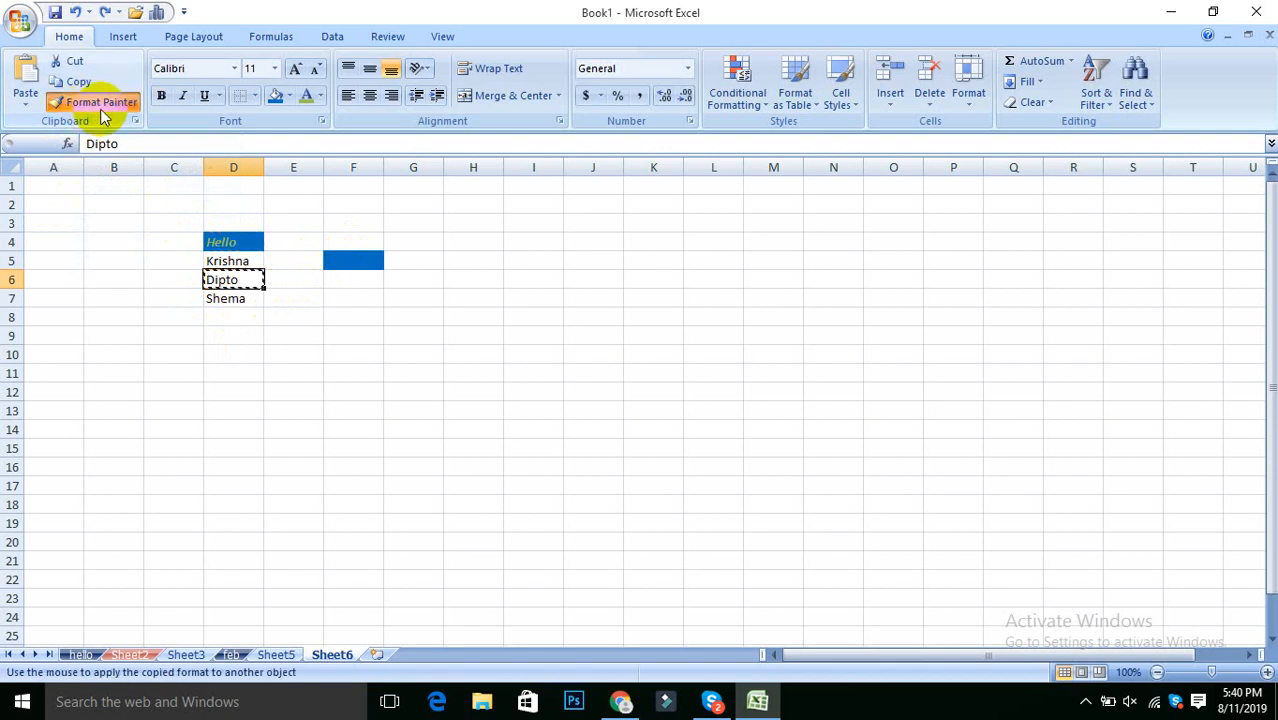
left_click(234, 262)
left_click(232, 281)
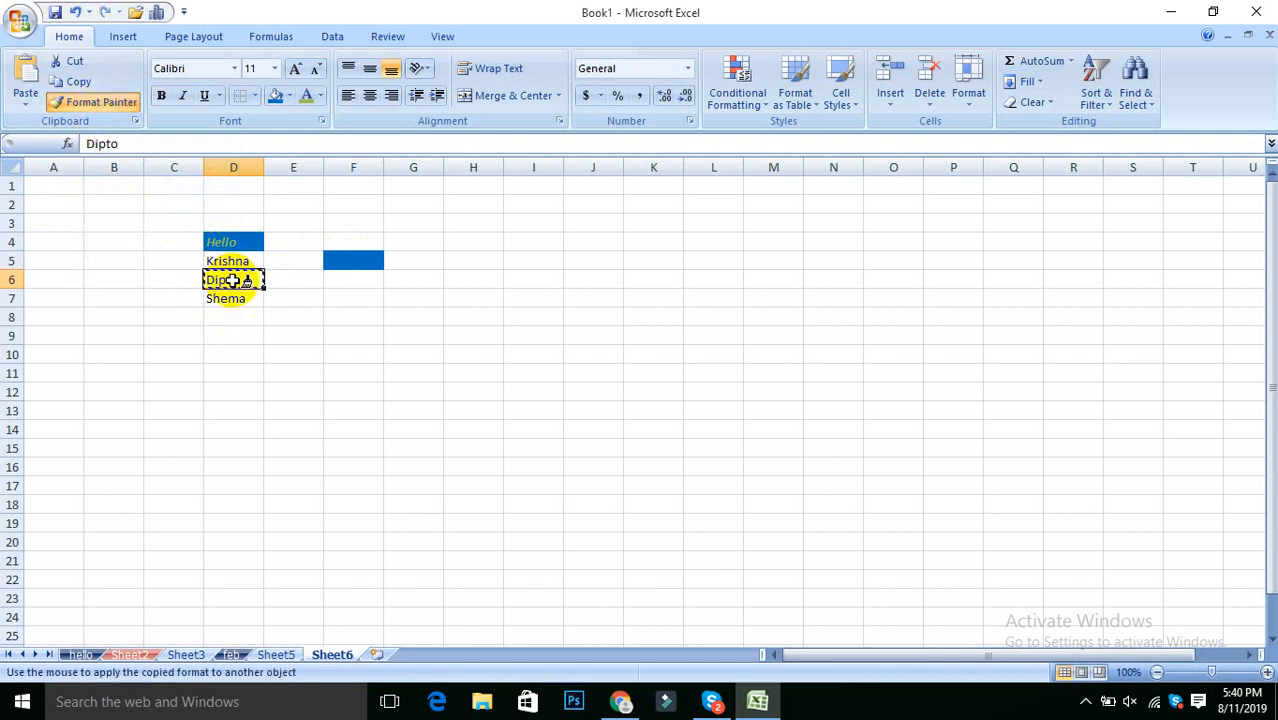
left_click(238, 296)
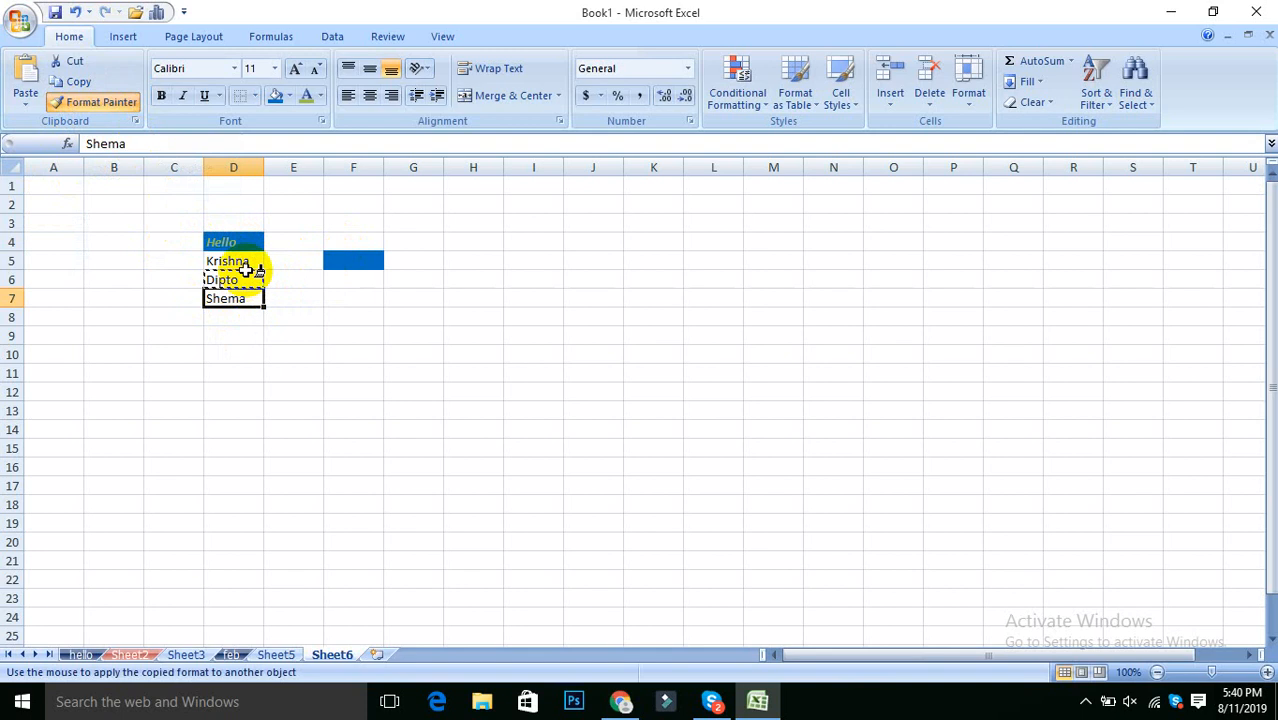
key("Escape")
left_click(262, 278)
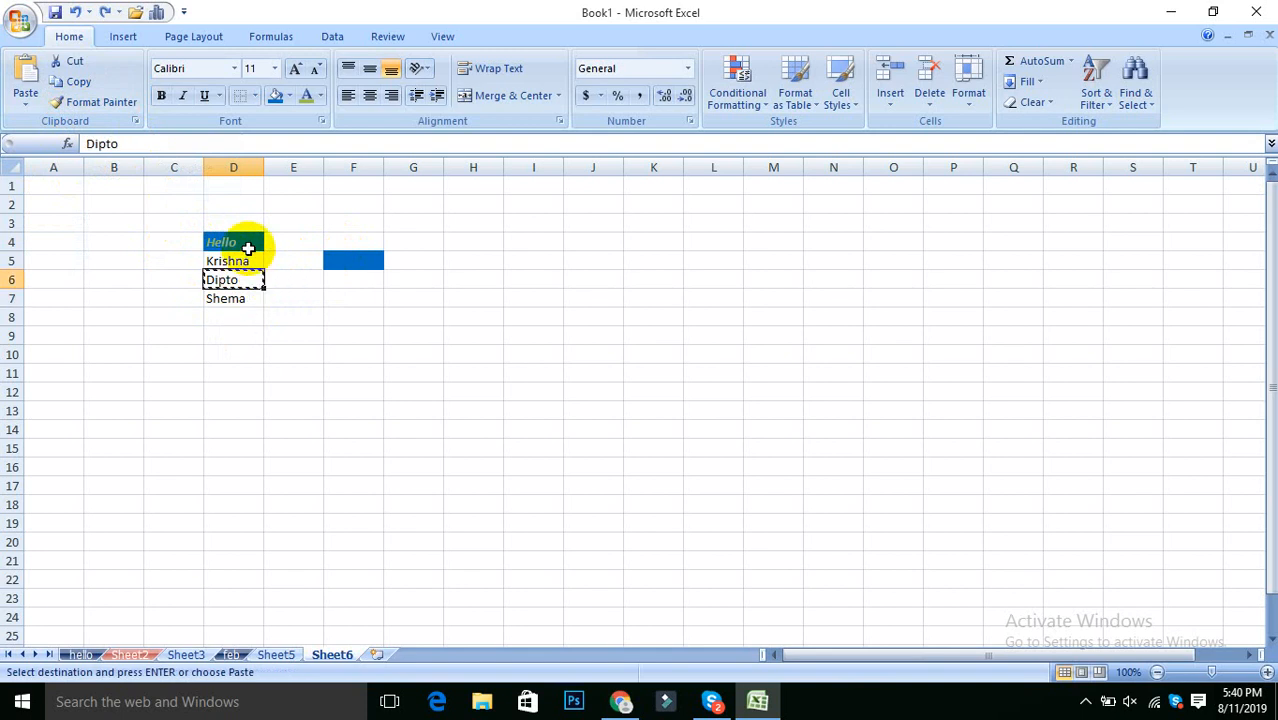
- Undo the recent changes until the F5 fill and the italic style on D4 are removed
left_click(249, 241, "ctrl")
key("ctrl+z")
key("ctrl+z")
key("ctrl+z")
key("ctrl+z")
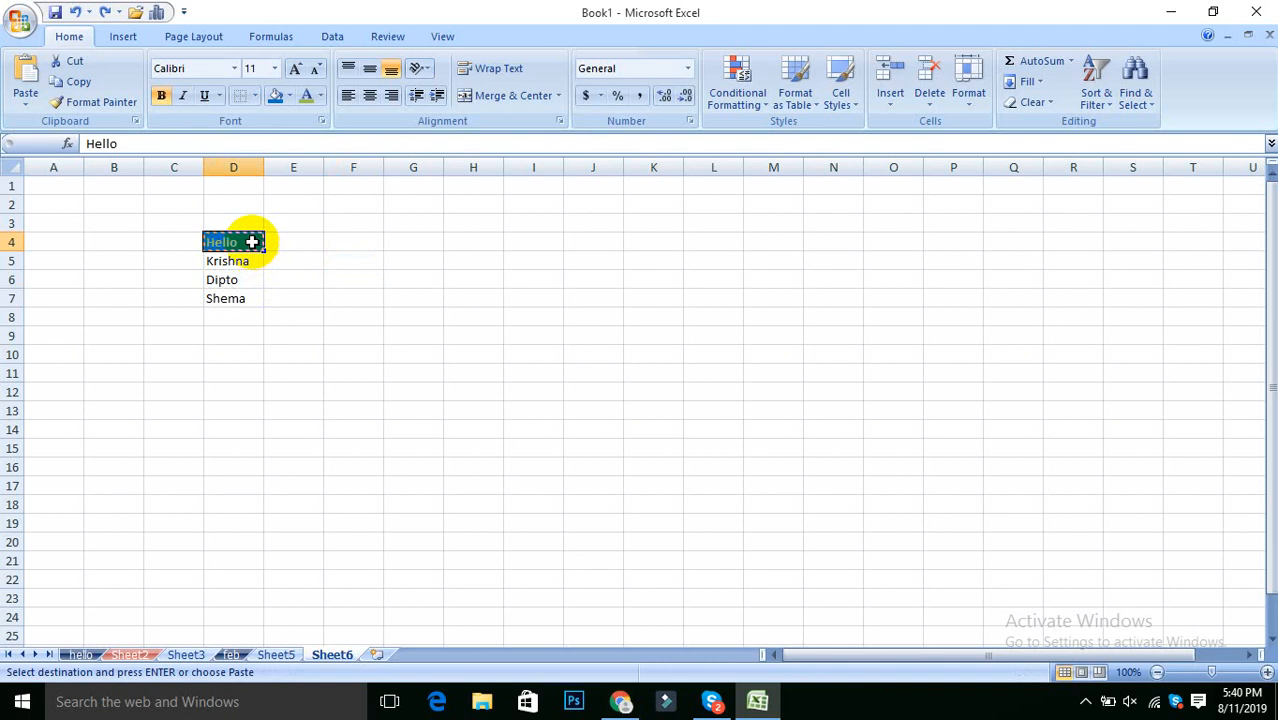
- Copy D4's formatting to D5, D6 and D7 one after another with Format Painter locked on, and turn it off
left_click(127, 102)
left_click(127, 102)
left_click(233, 242)
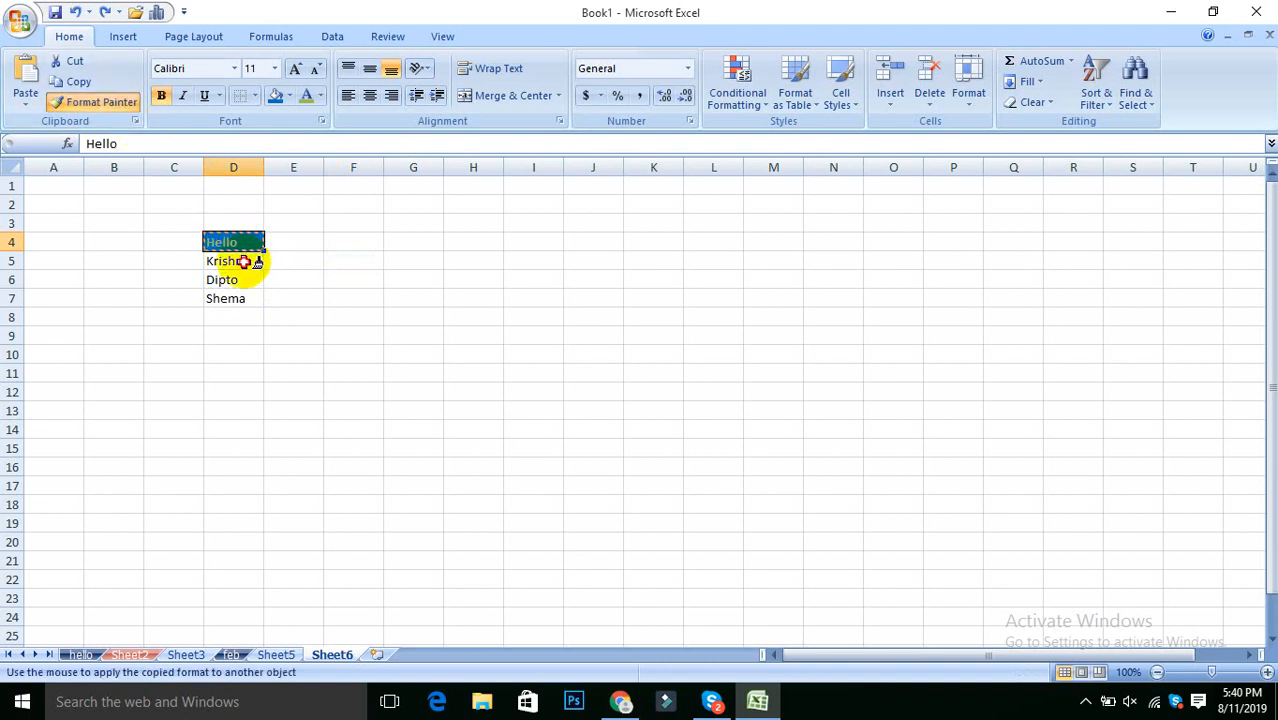
left_click(245, 261)
left_click(245, 280)
left_click(244, 298)
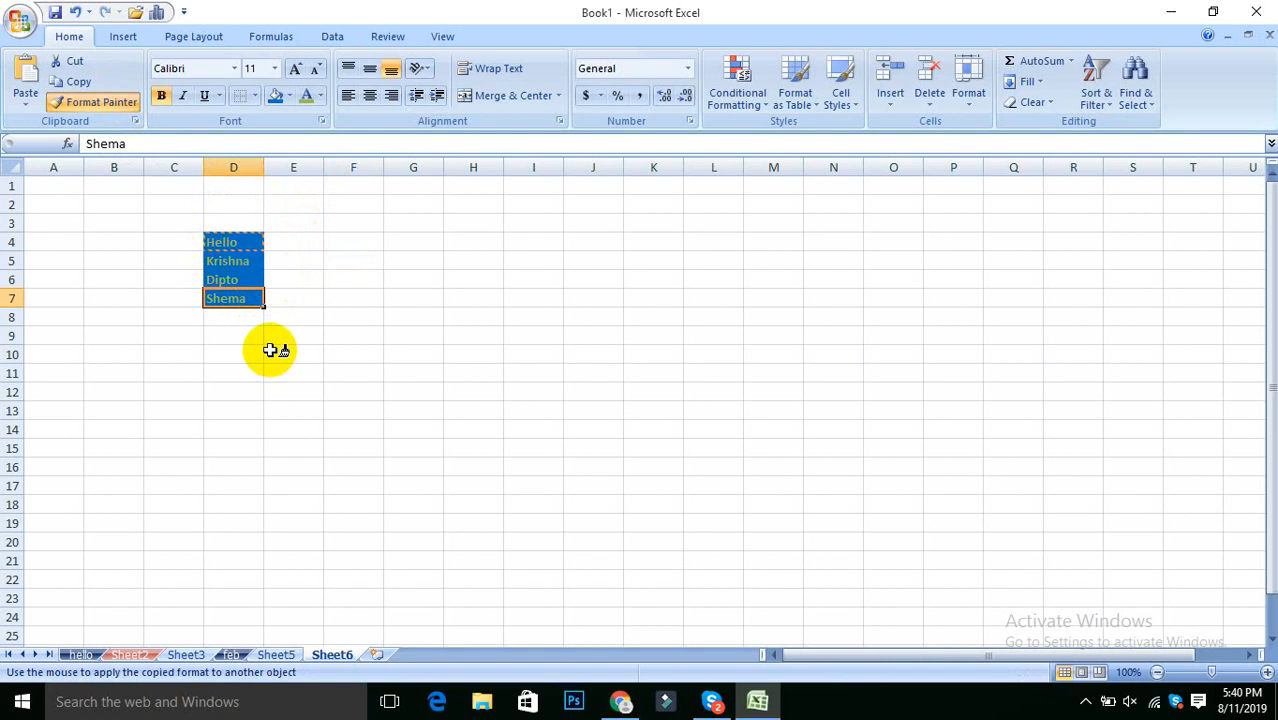
left_click(99, 104)
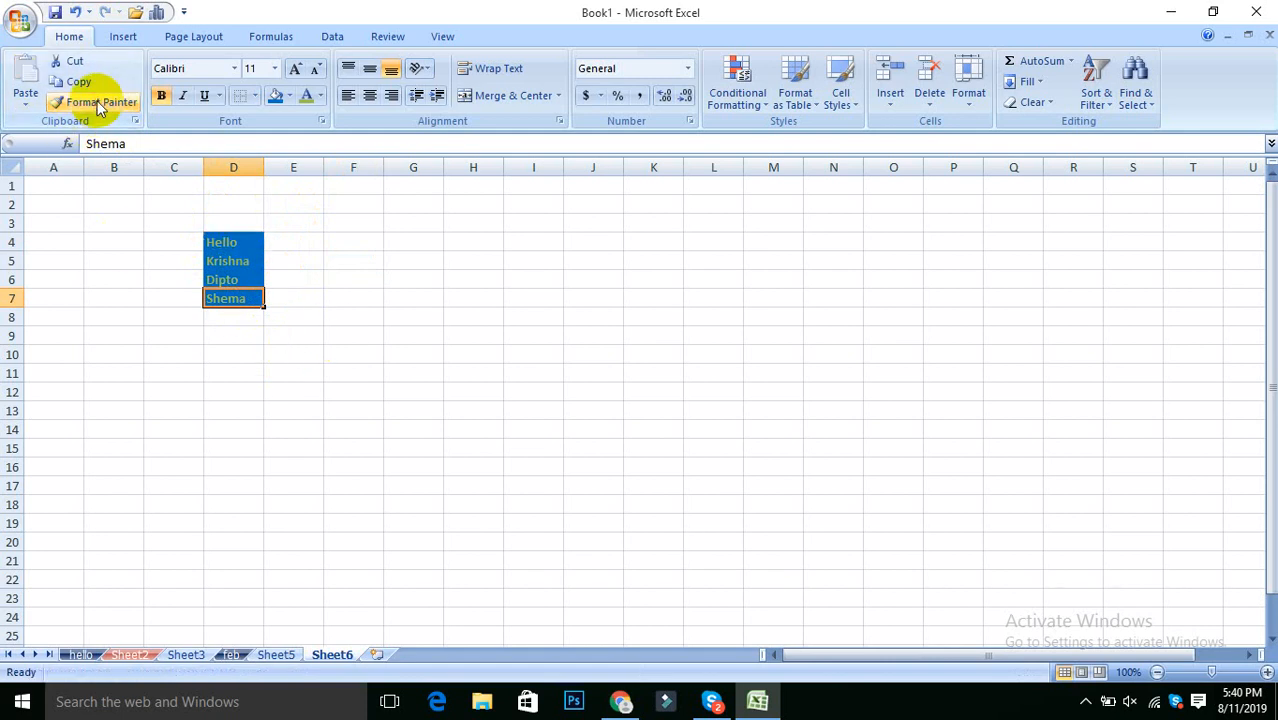
left_click(394, 405)
left_click_drag(211, 205, 300, 298)
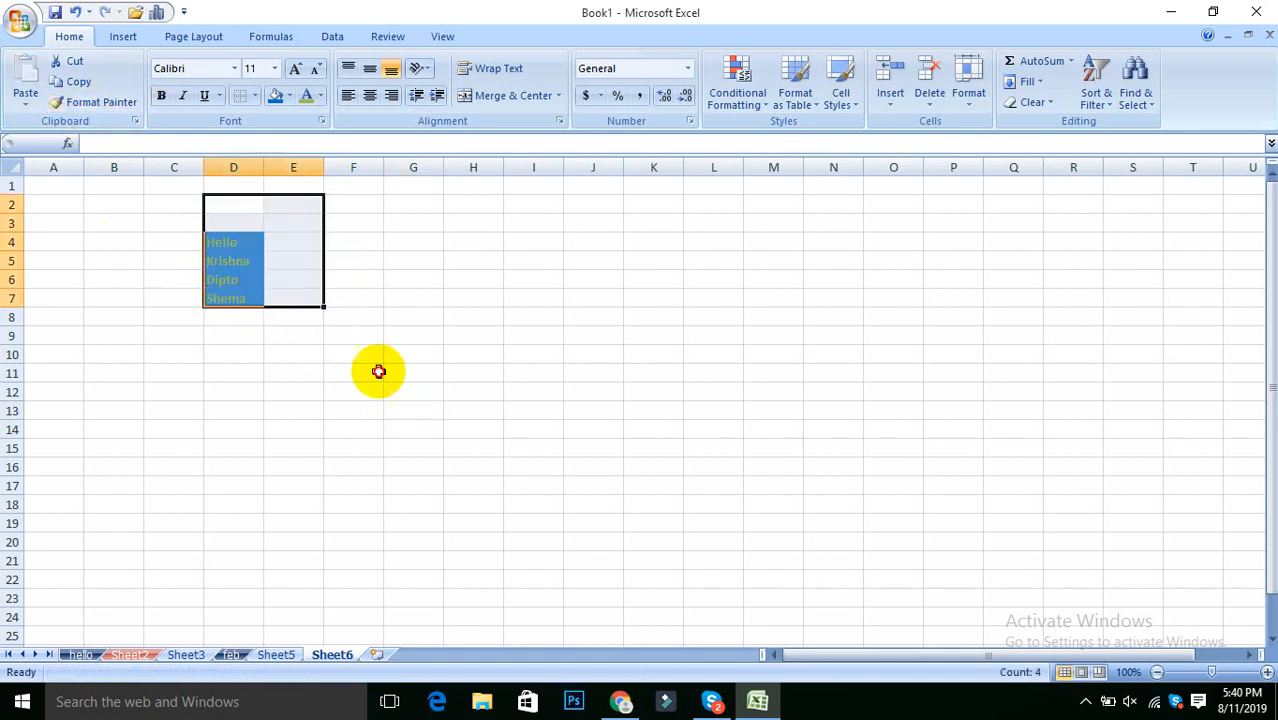
left_click(385, 372)
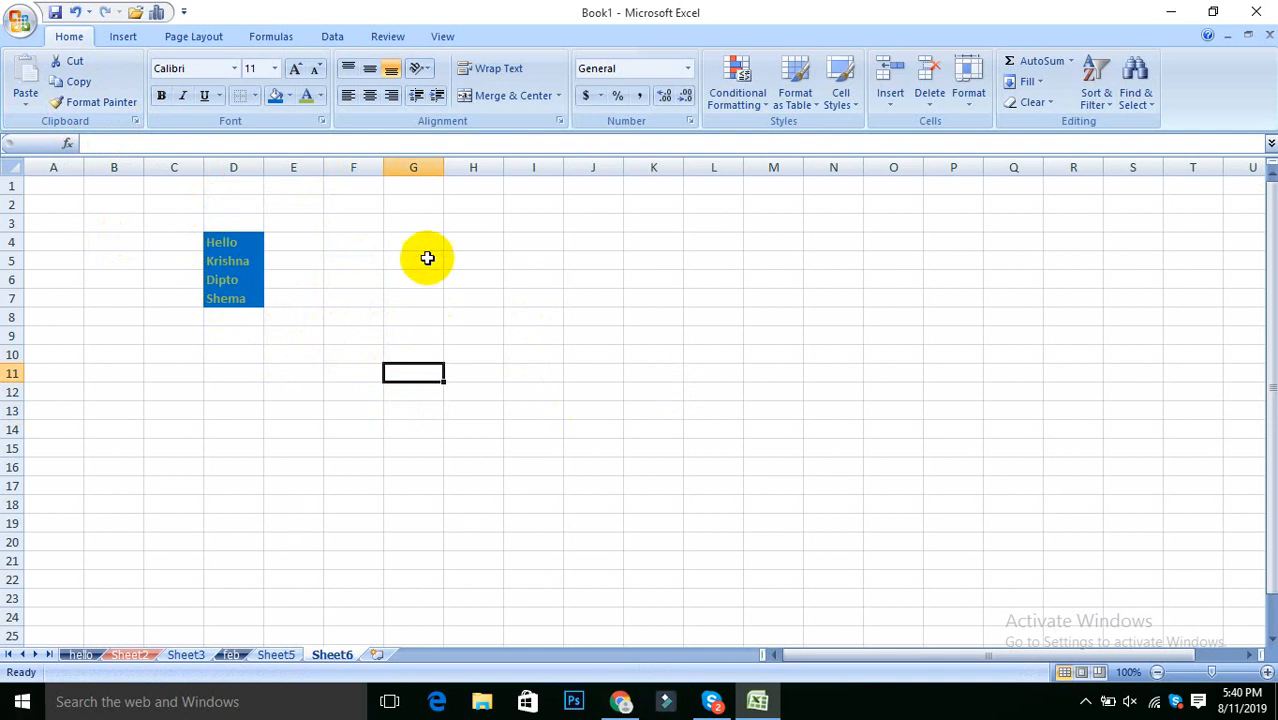
left_click(512, 266)
- Enter the column headers A, d and t in G5:I5 and n in F5
left_click(408, 265)
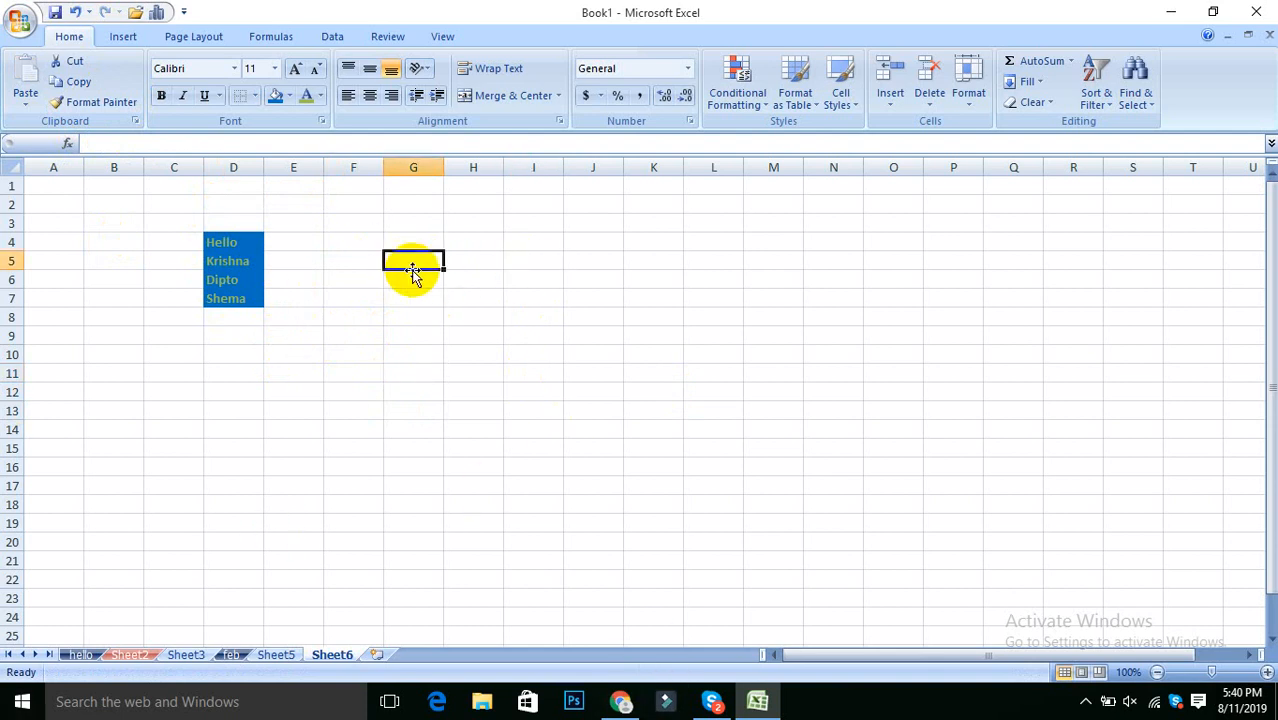
type("A")
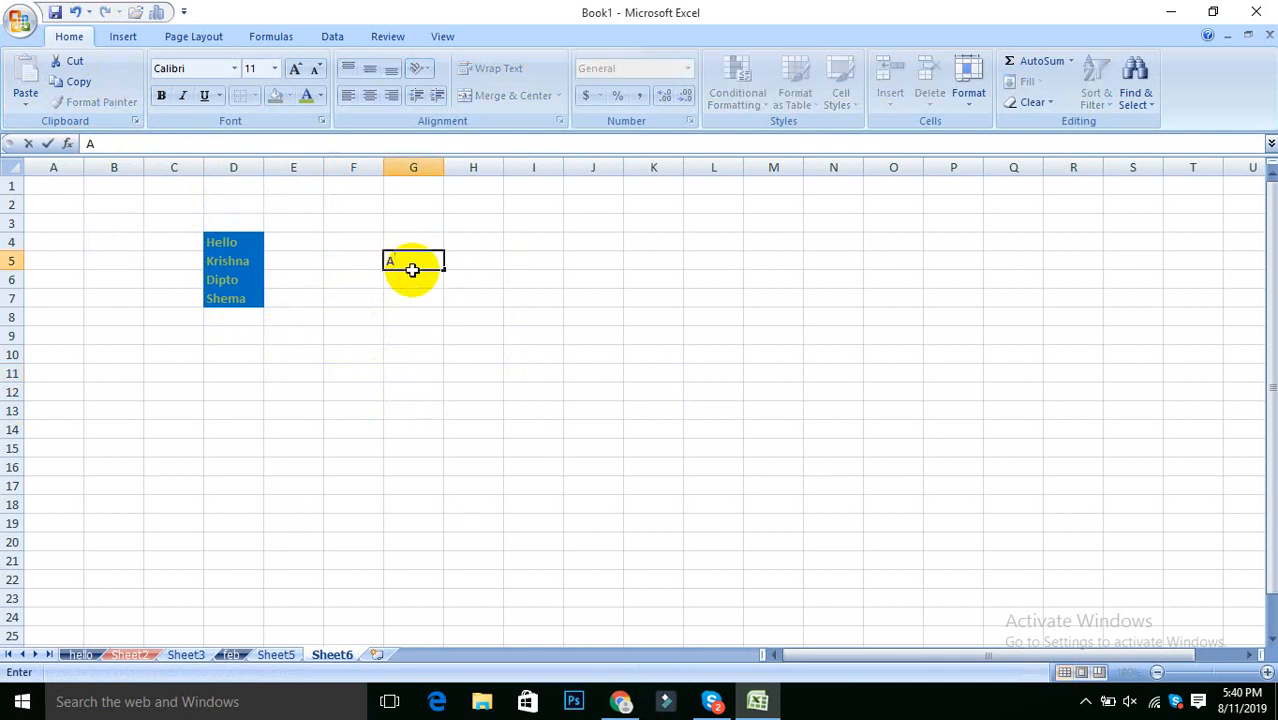
key("Tab")
type("d")
key("Tab")
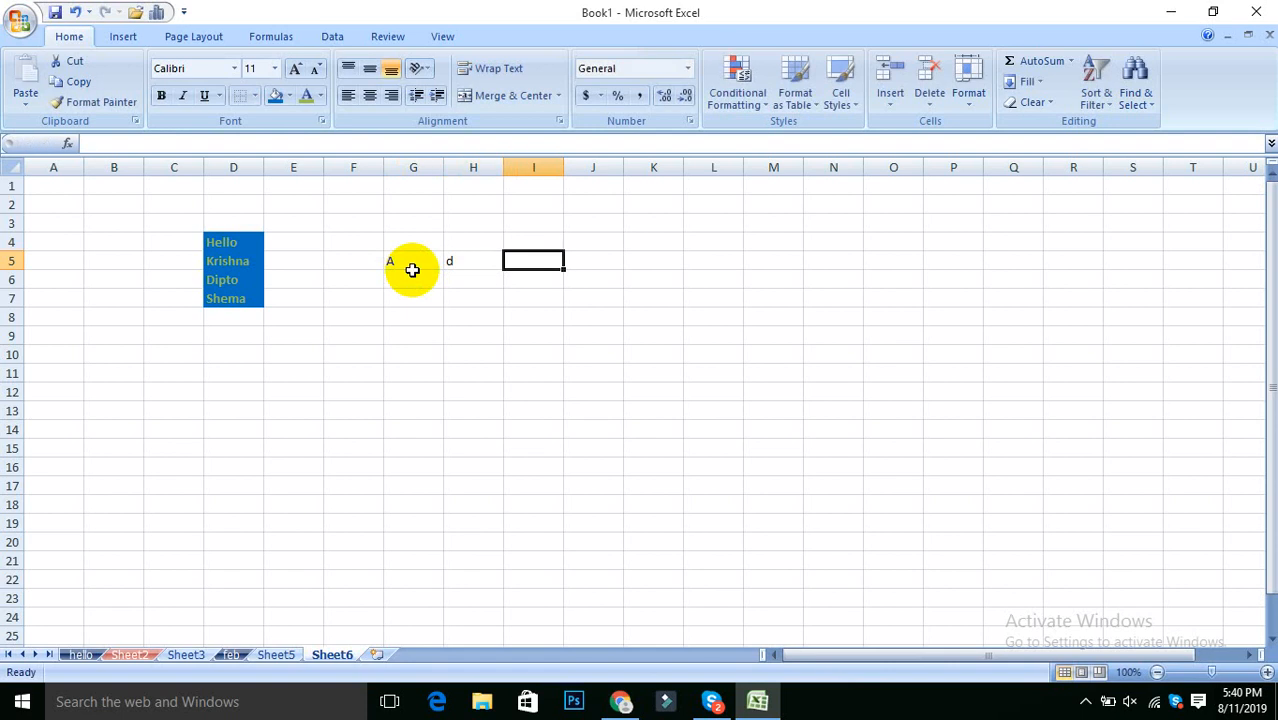
type("t")
left_click(364, 260)
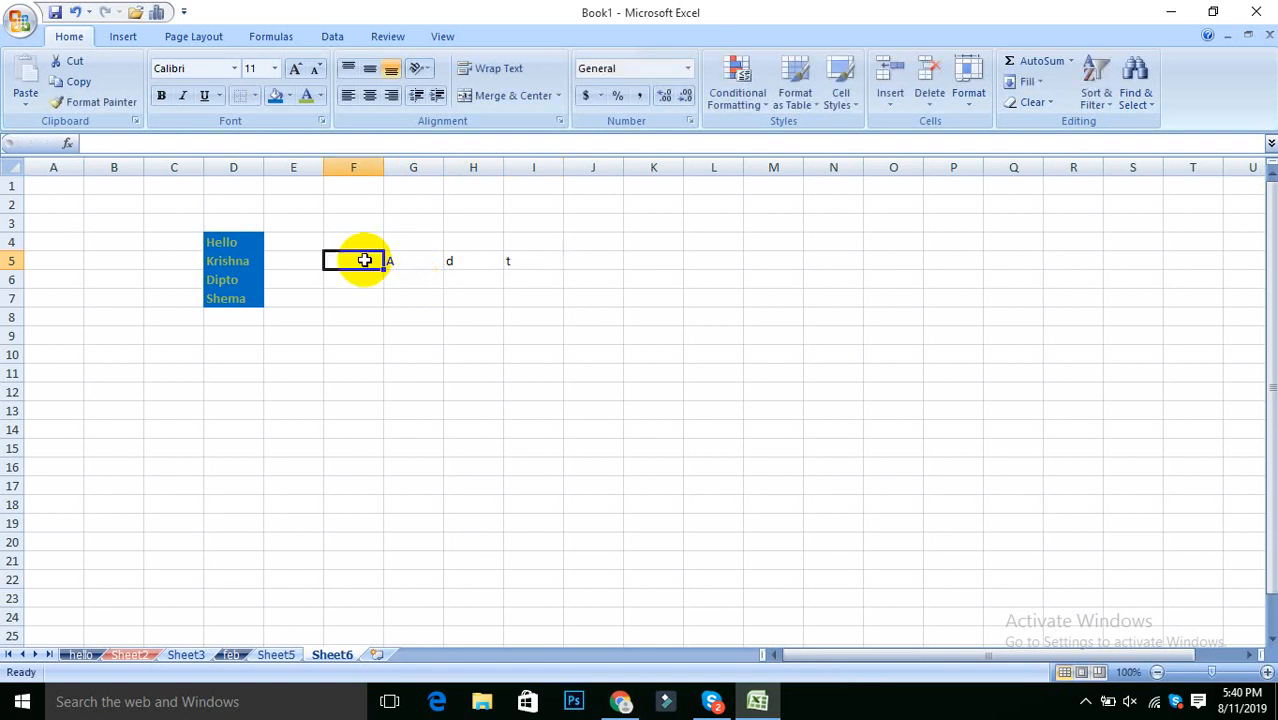
type("n")
- Enter the row labels K, V and D in F6:F8 under the n header
left_click(361, 280)
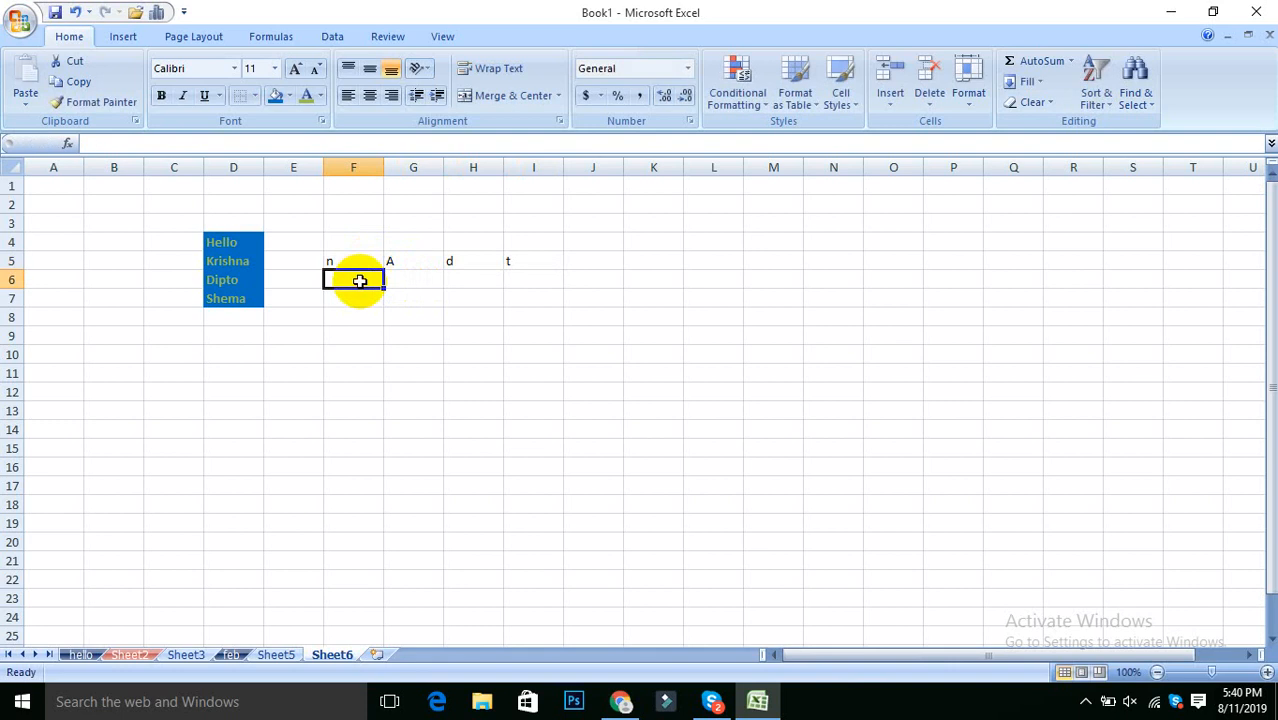
type("K")
key("Return")
type("V")
key("Return")
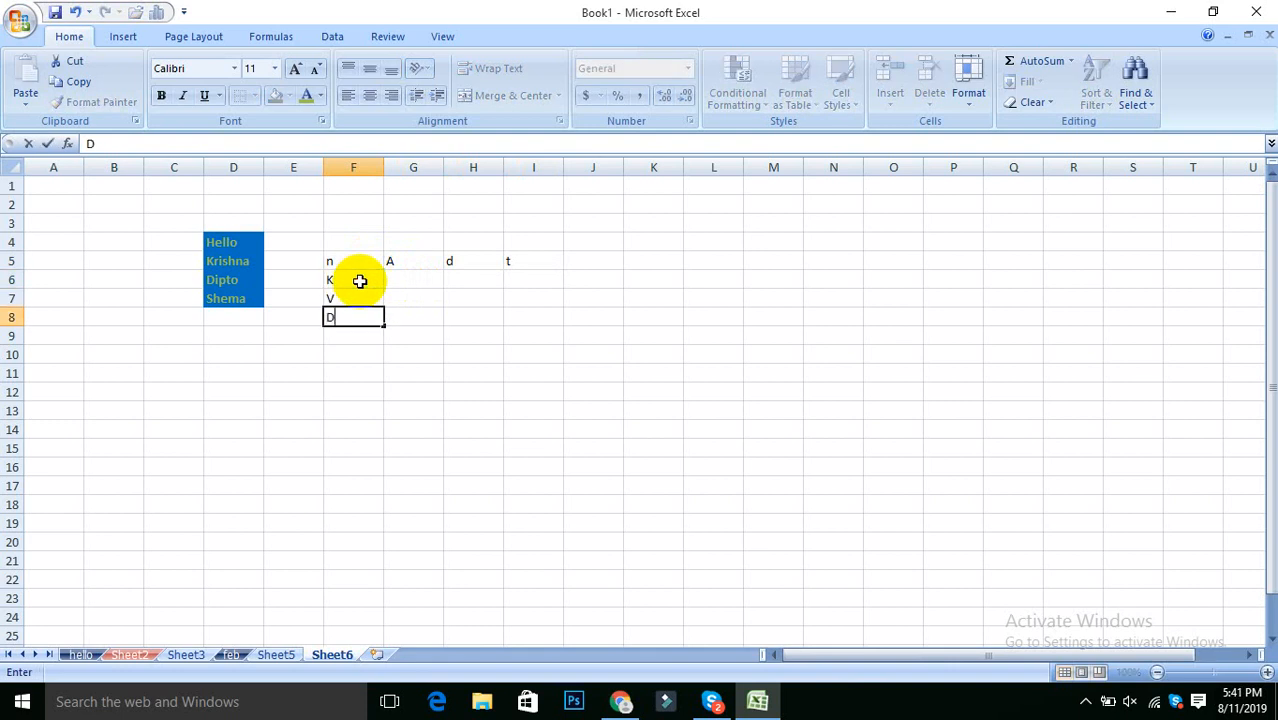
- Enter the values 120, 585 and 256 in G6:G8 under the A header
left_click(395, 279)
type("120")
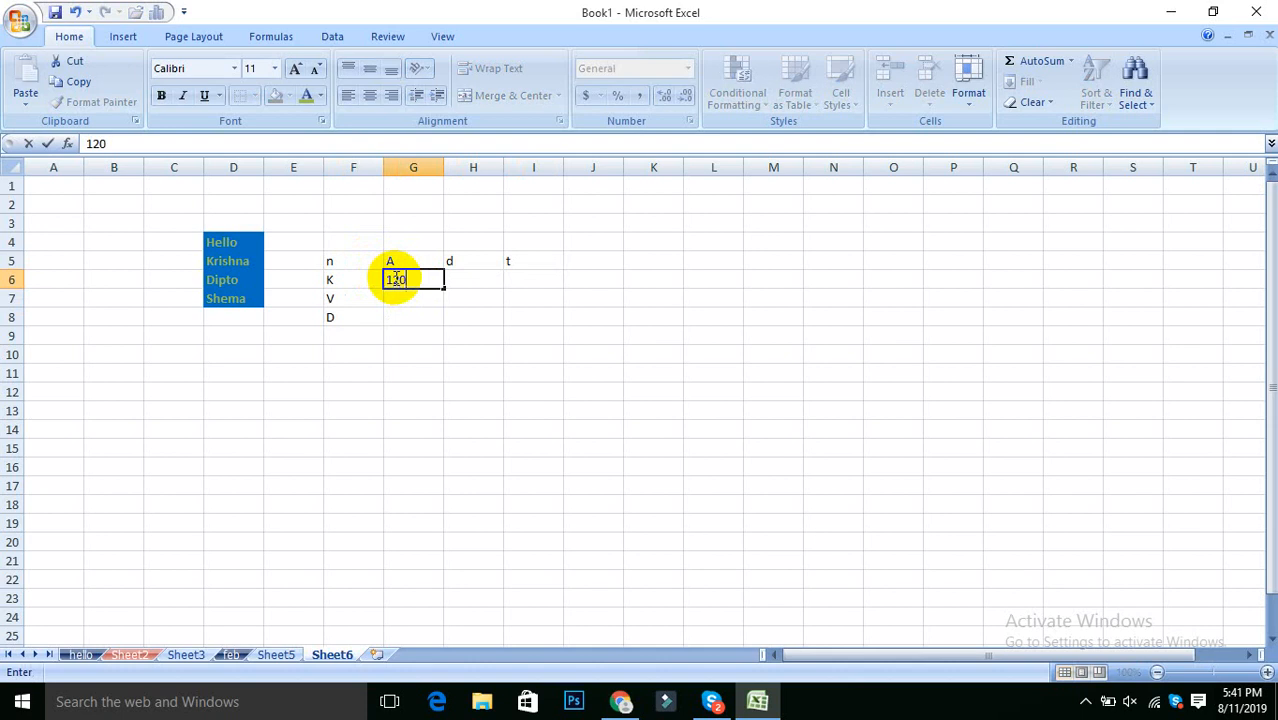
key("Return")
type("585")
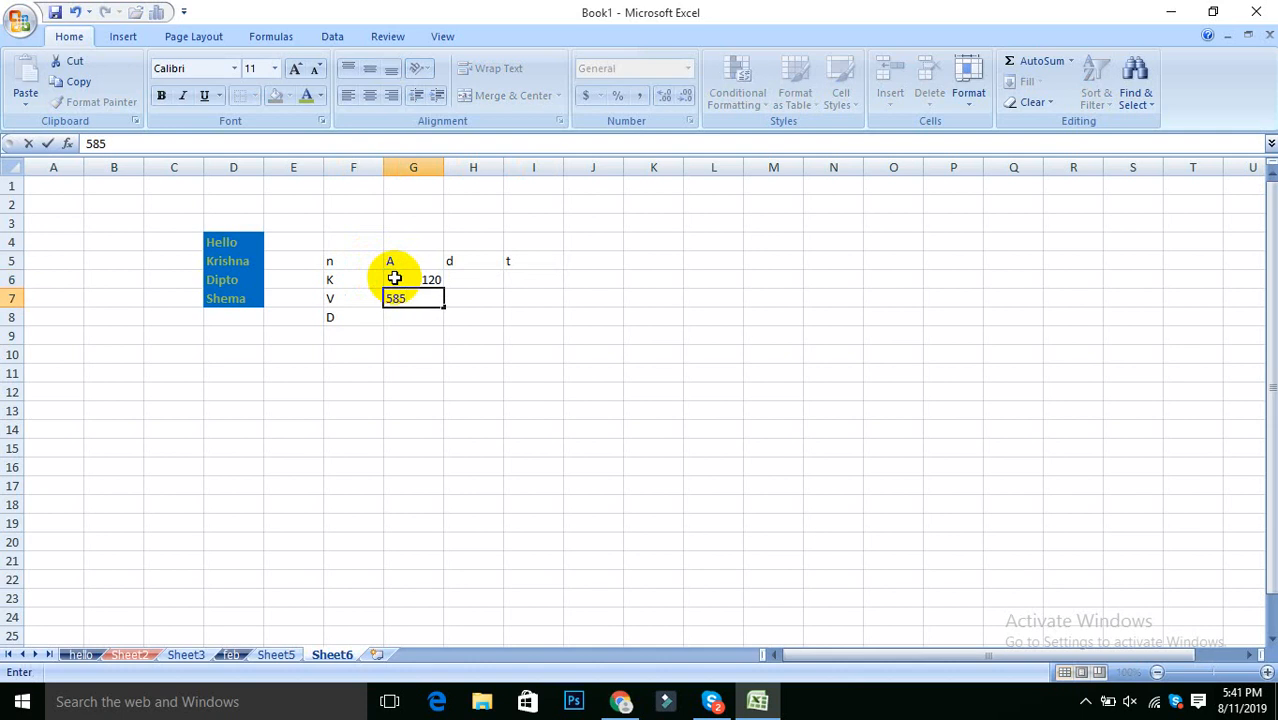
key("Return")
type("256")
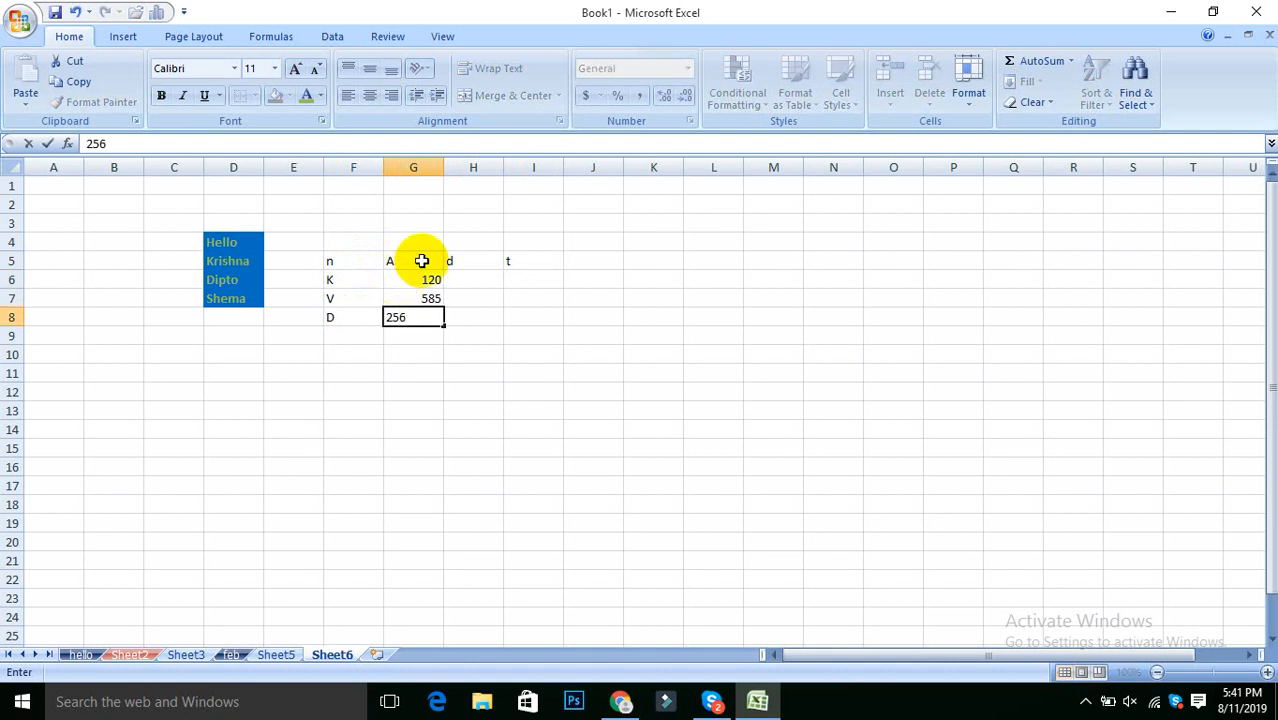
- Fill H6:H8 under the d header with 23, 2323 and 2323
left_click(474, 279)
type("23")
key("Return")
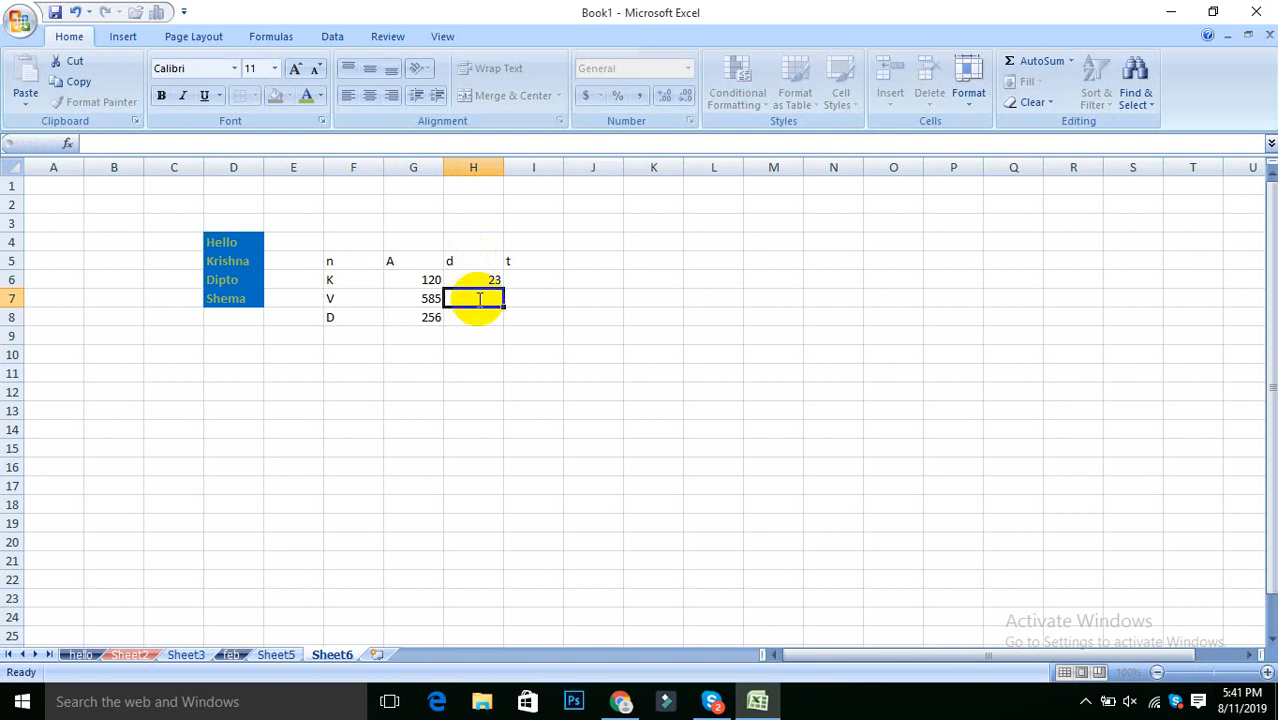
type("2323")
key("Return")
type("2323")
- Add up G6 and H6 with AutoSum, placing the total in I6
left_click(537, 277)
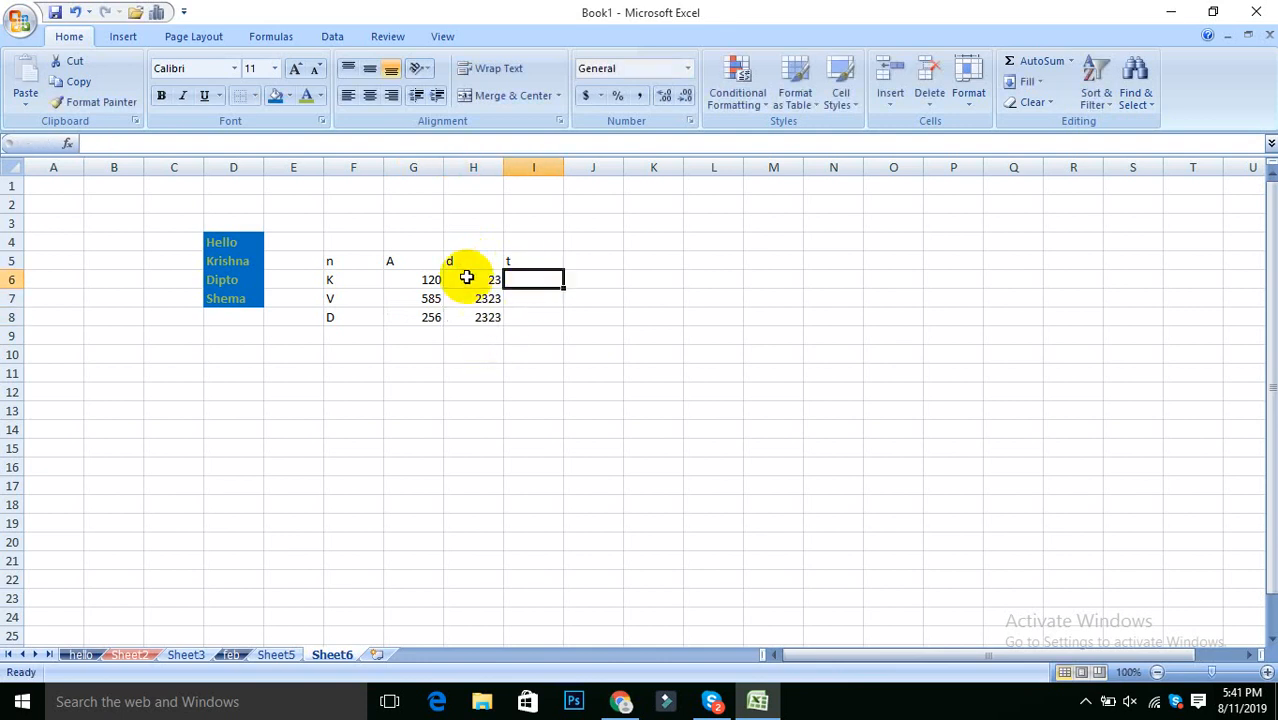
left_click_drag(428, 277, 490, 301)
left_click(1040, 62)
- Enter a SUM formula in I7 that subtracts H7 from G7
left_click(535, 306)
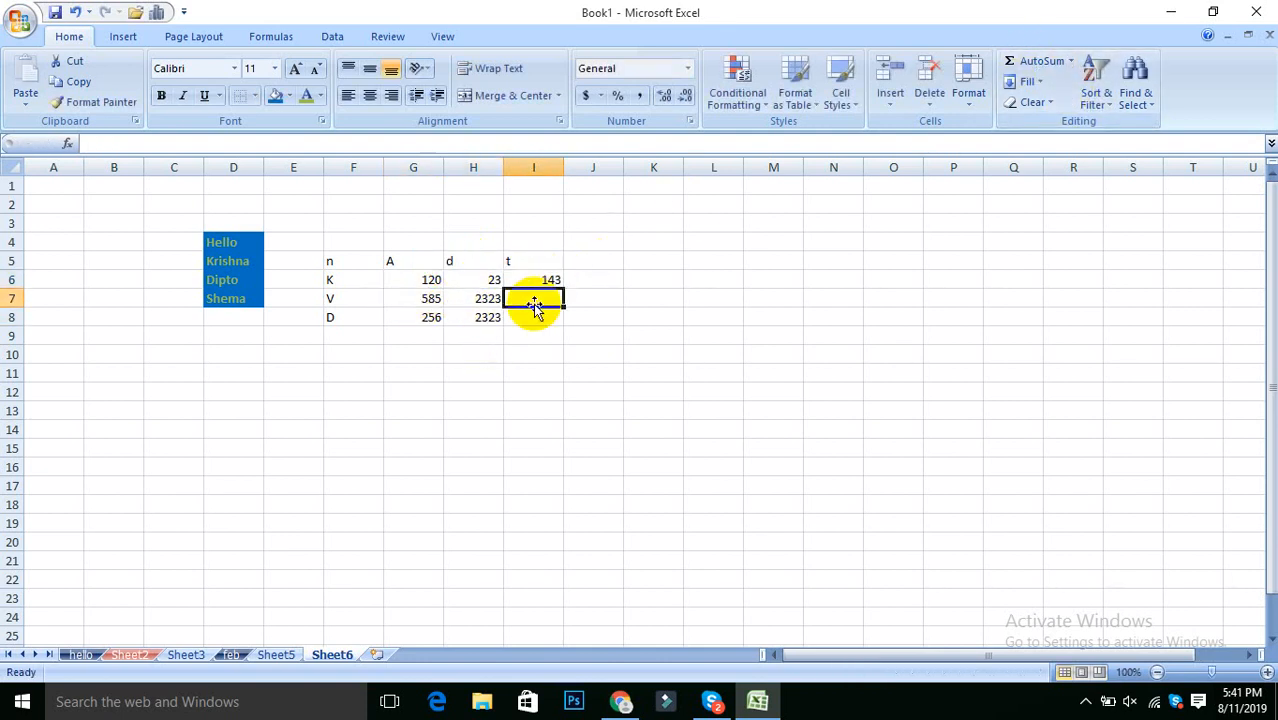
type("=SUM(")
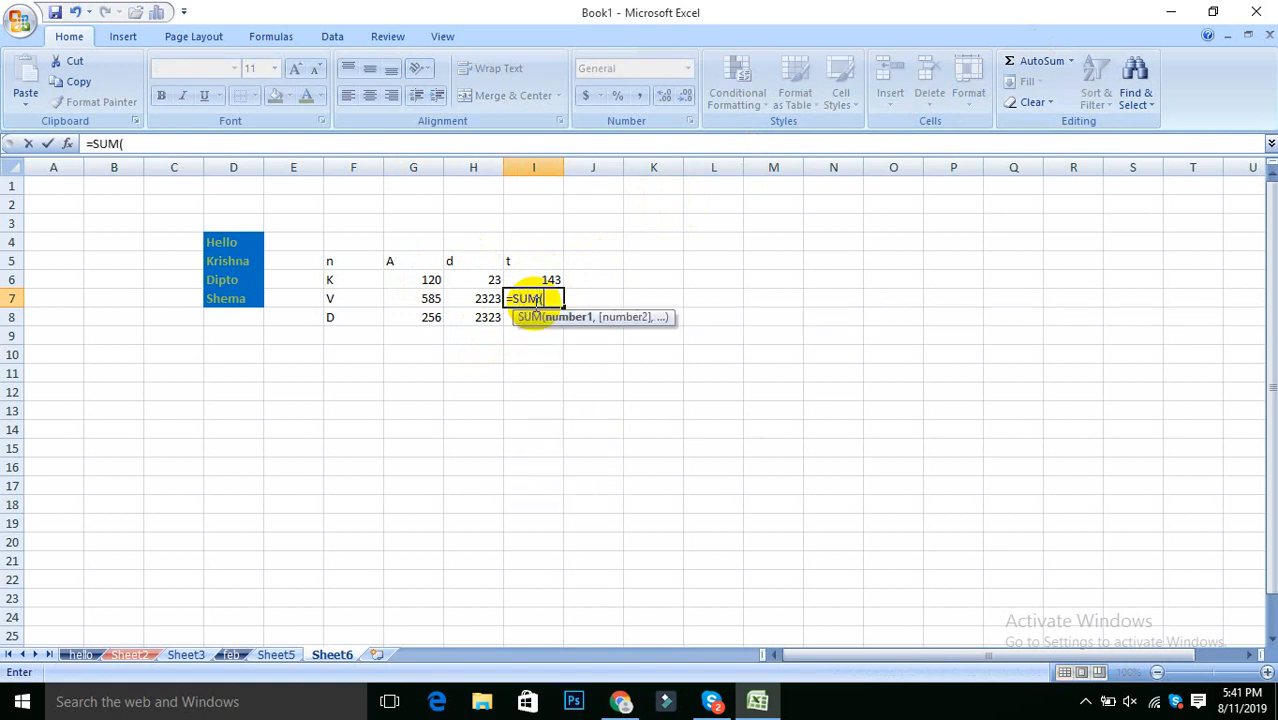
left_click(428, 300)
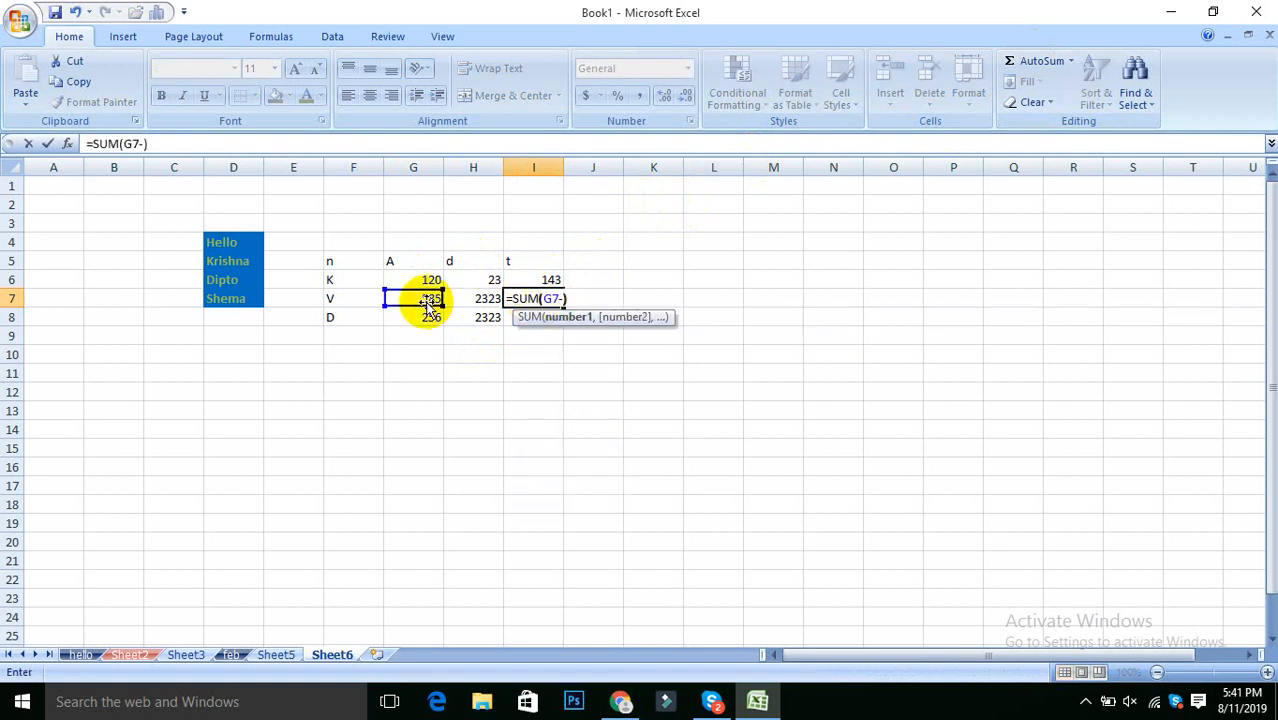
key("Return")
left_click(602, 414)
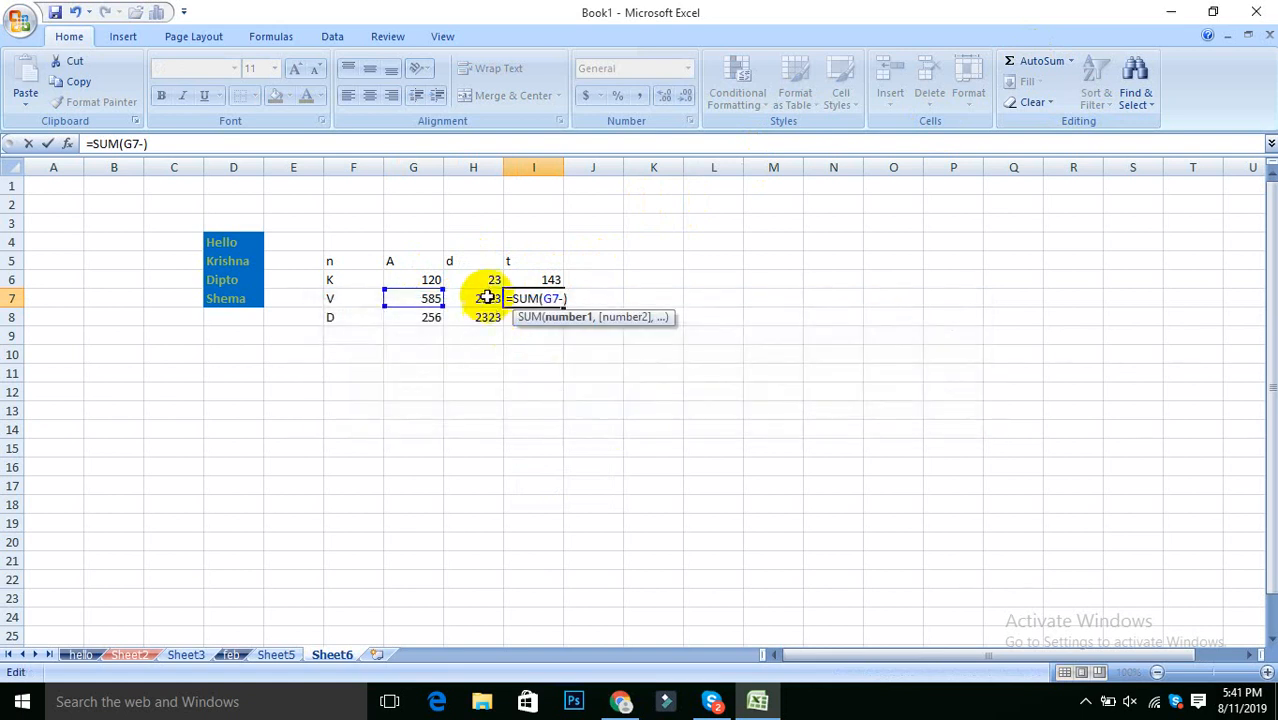
key("Return")
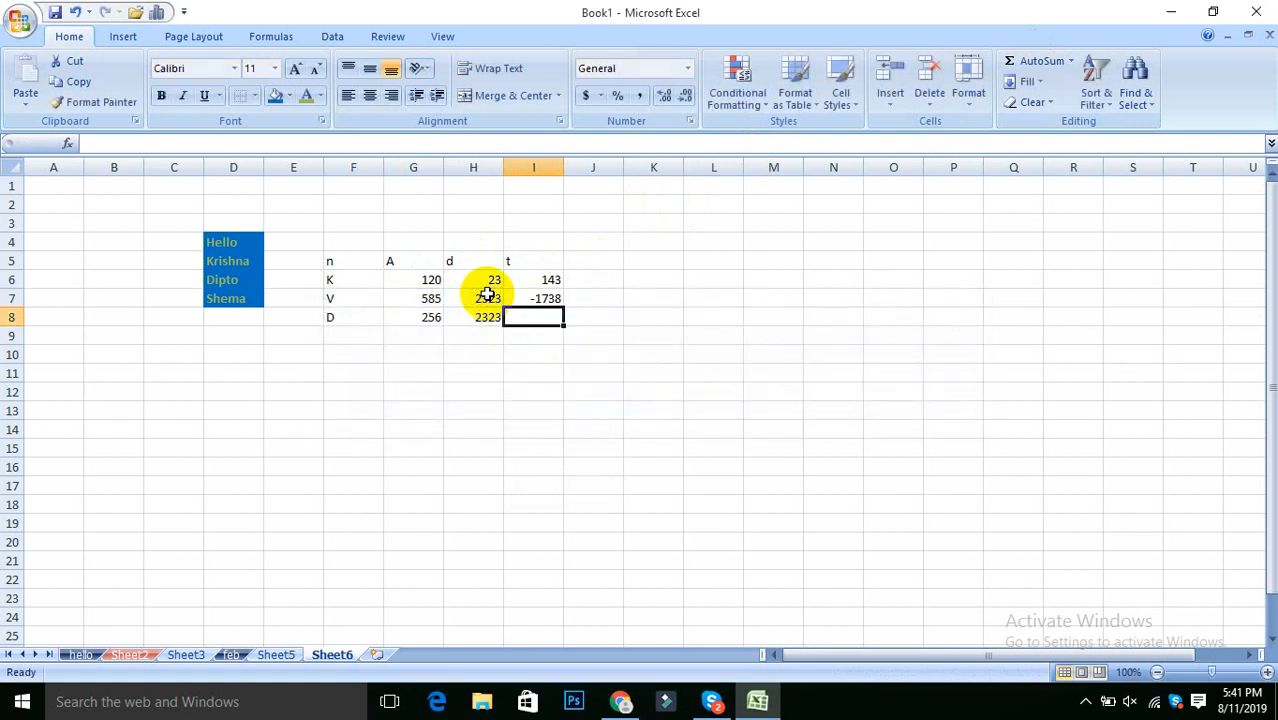
- Enter the formula =SUM(G8*H8) in I8
type("=SUM(")
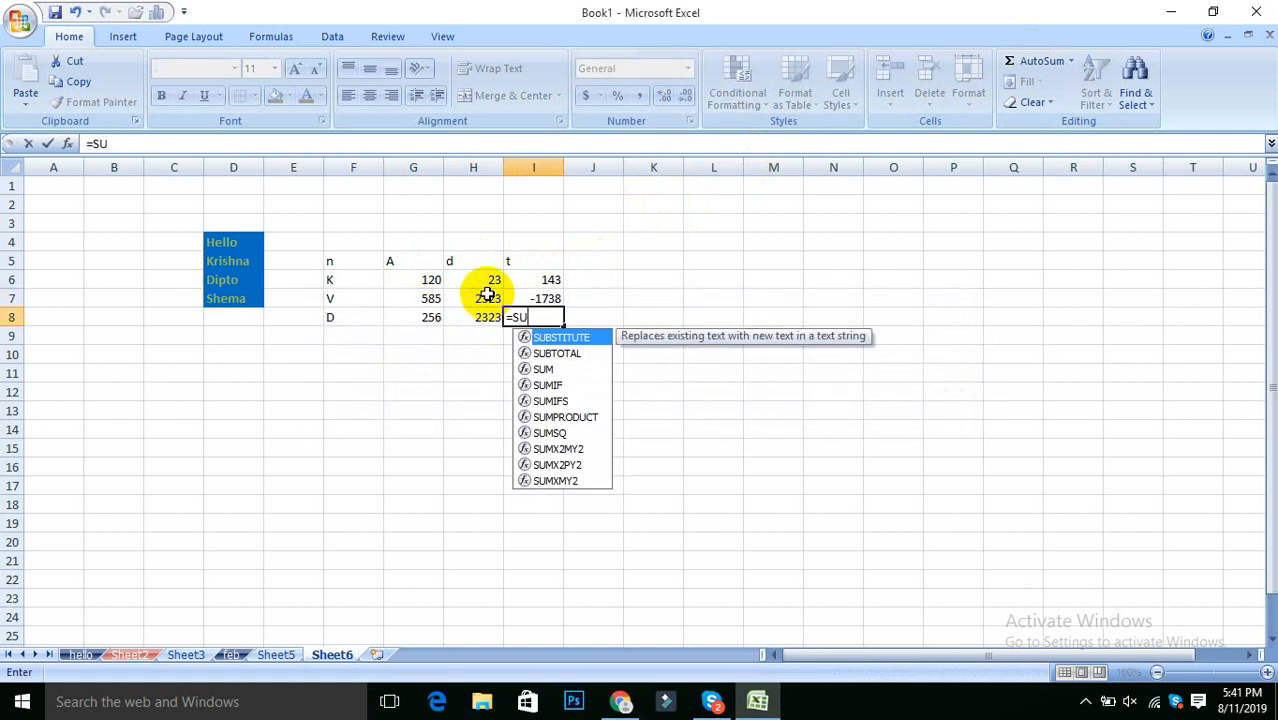
left_click(428, 317)
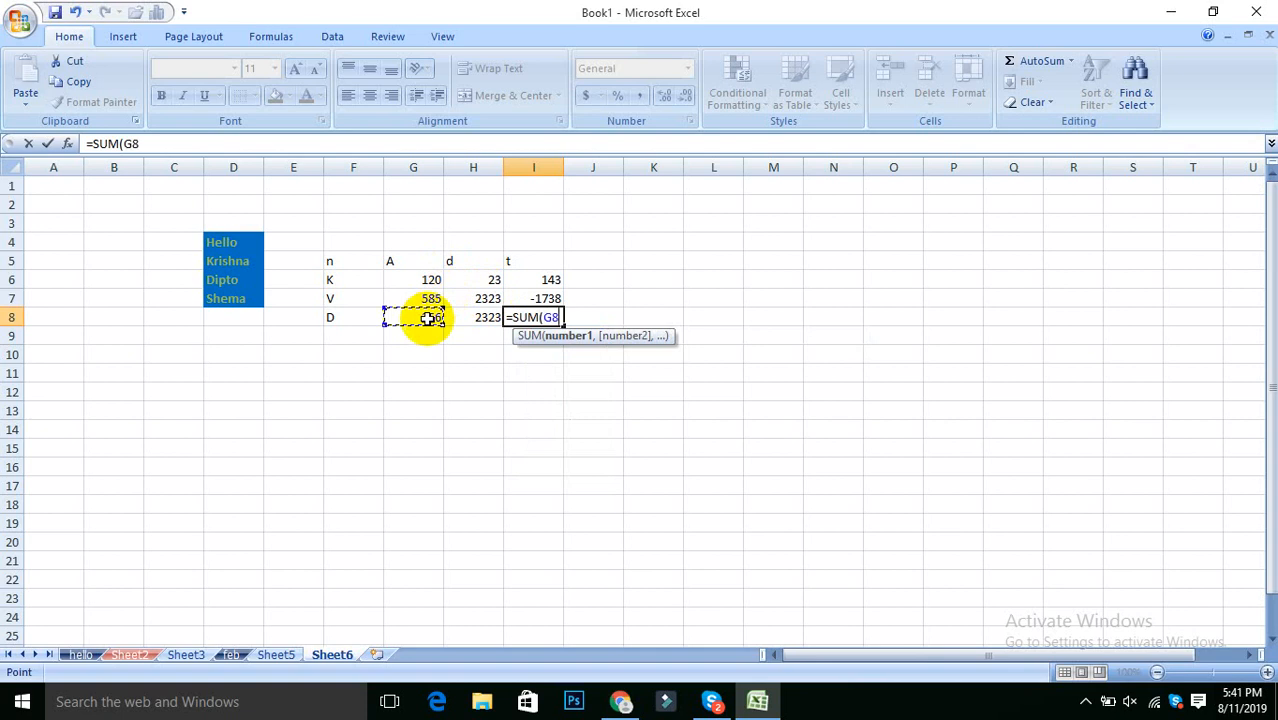
type("*")
left_click(460, 322)
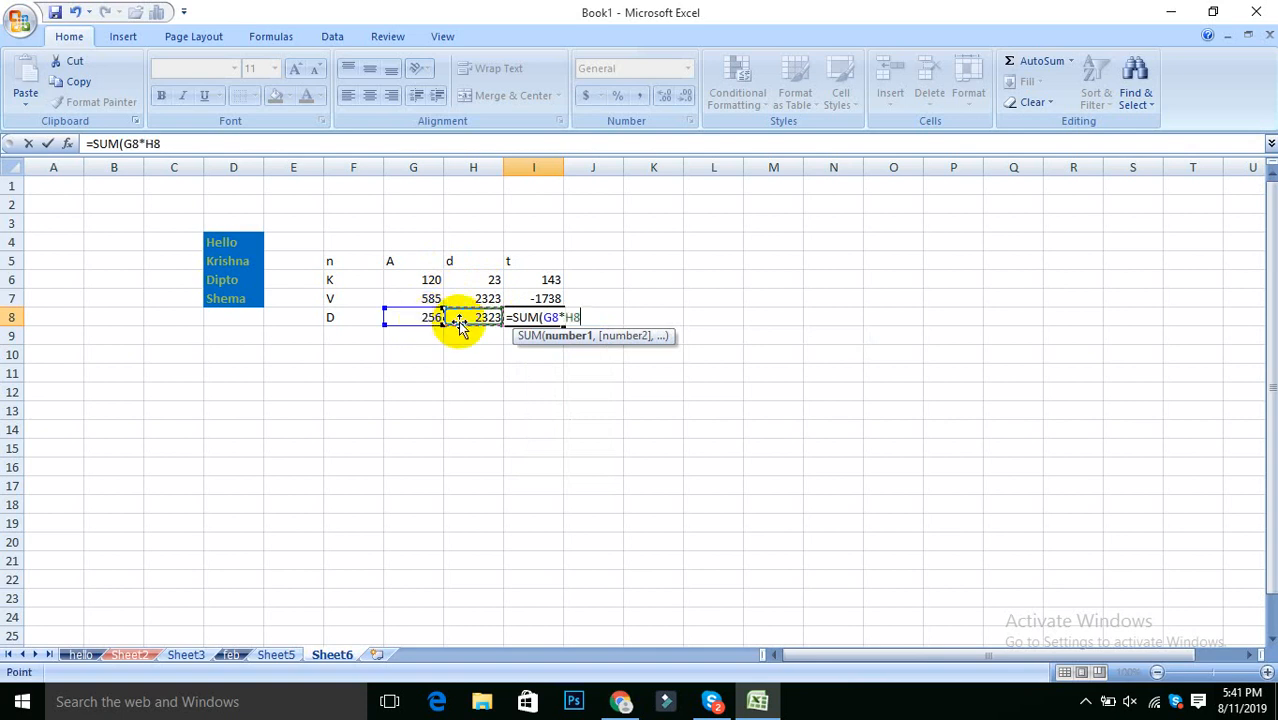
type(")")
key("Return")
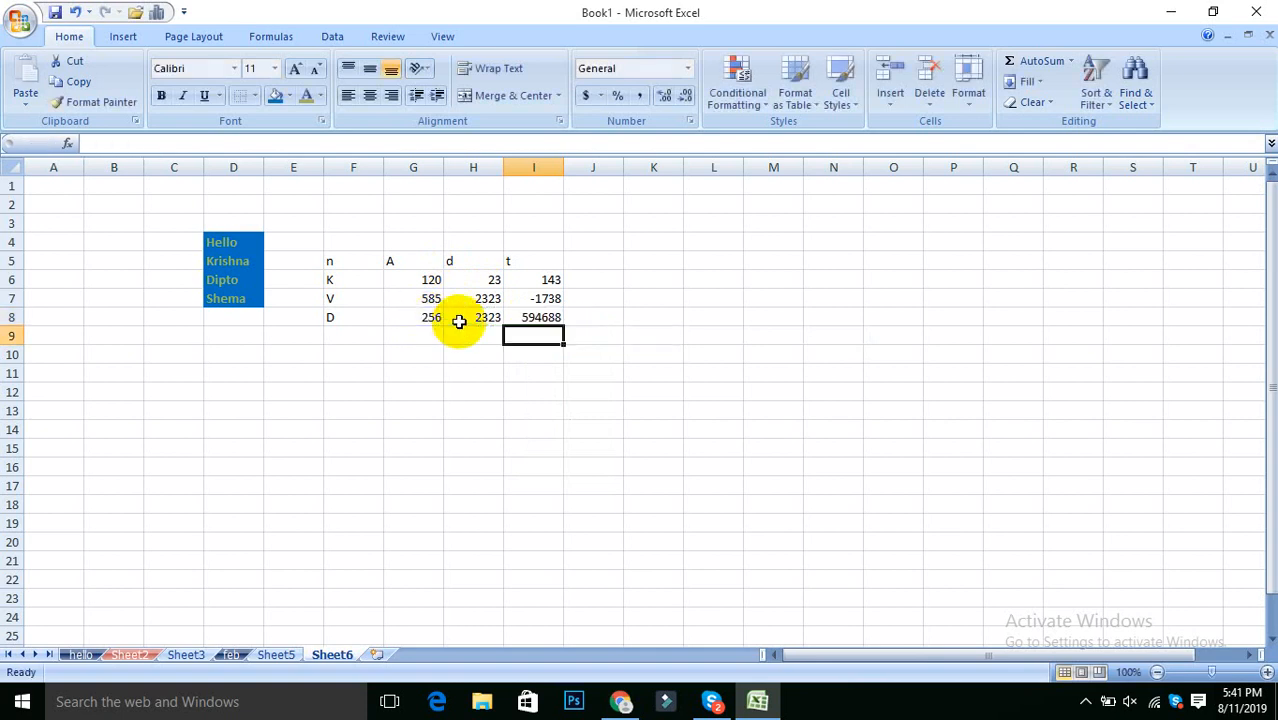
- Format F5:I8 as a table with headers, using the Medium style with a red header row and grey banding
left_click(552, 426)
left_click_drag(345, 260, 503, 325)
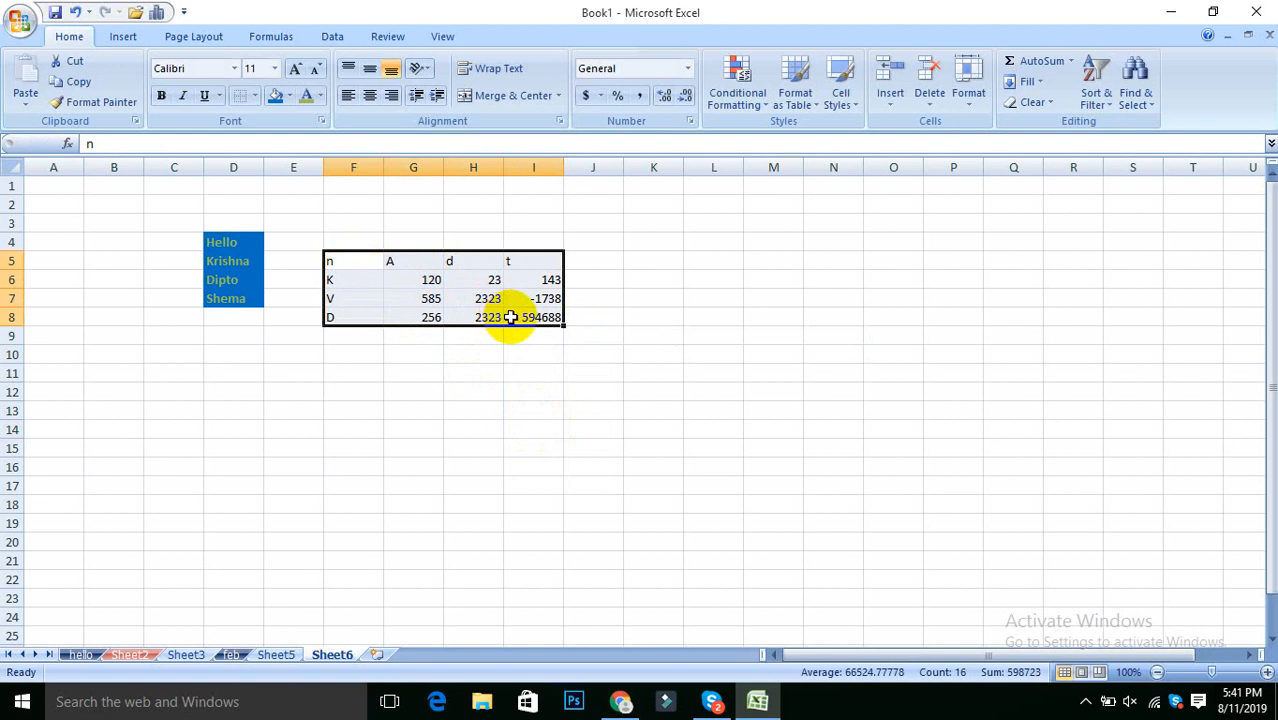
left_click(806, 100)
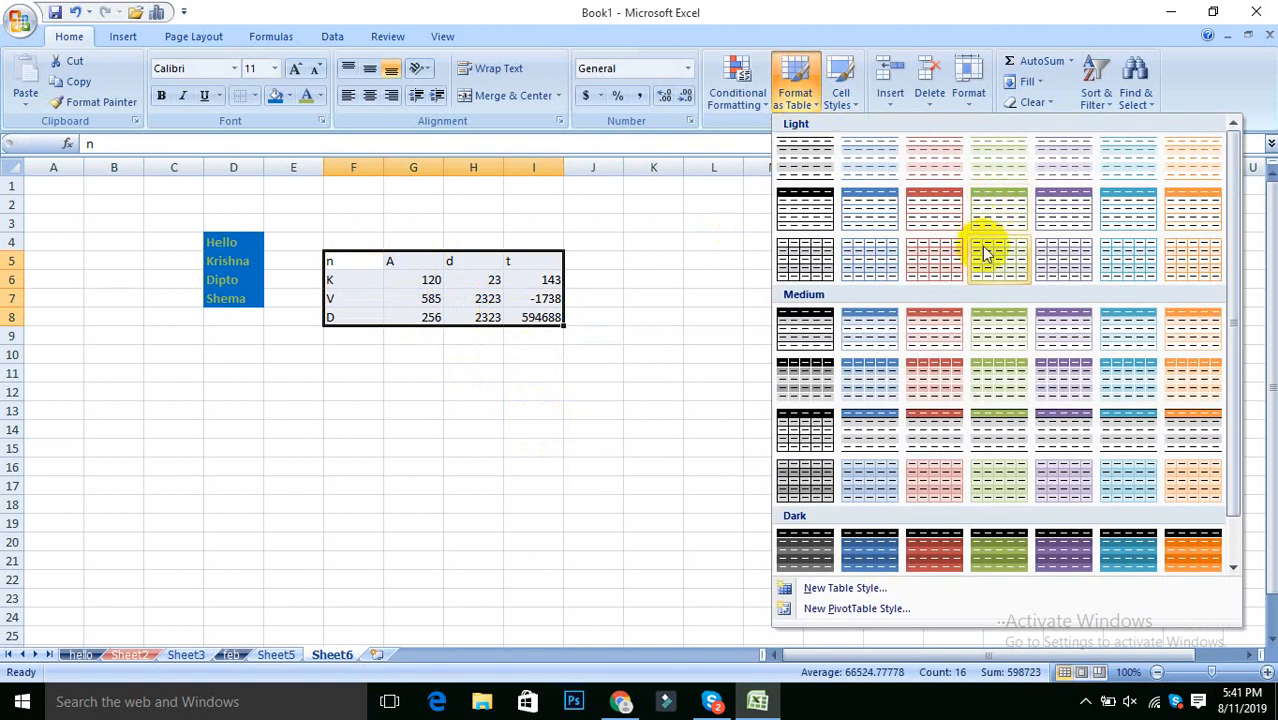
left_click(935, 430)
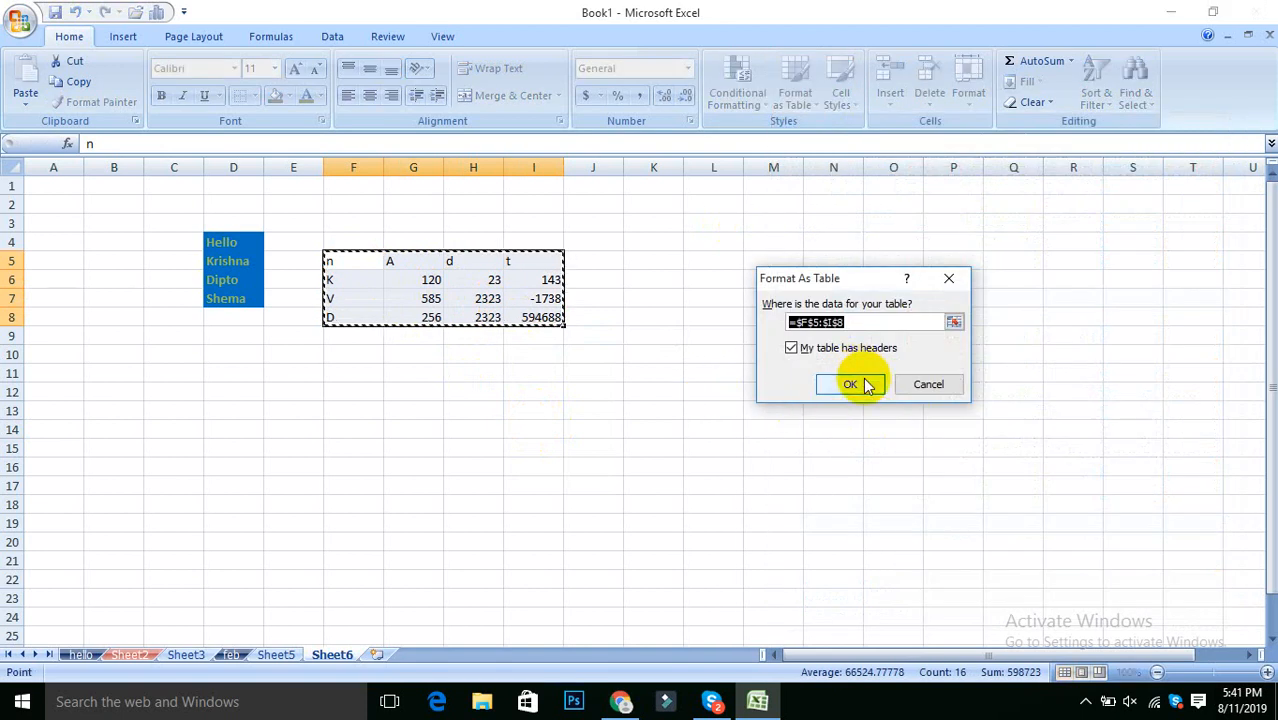
left_click(856, 381)
left_click(588, 380)
scroll(520, 410, "down", 1)
scroll(600, 405, "up", 1)
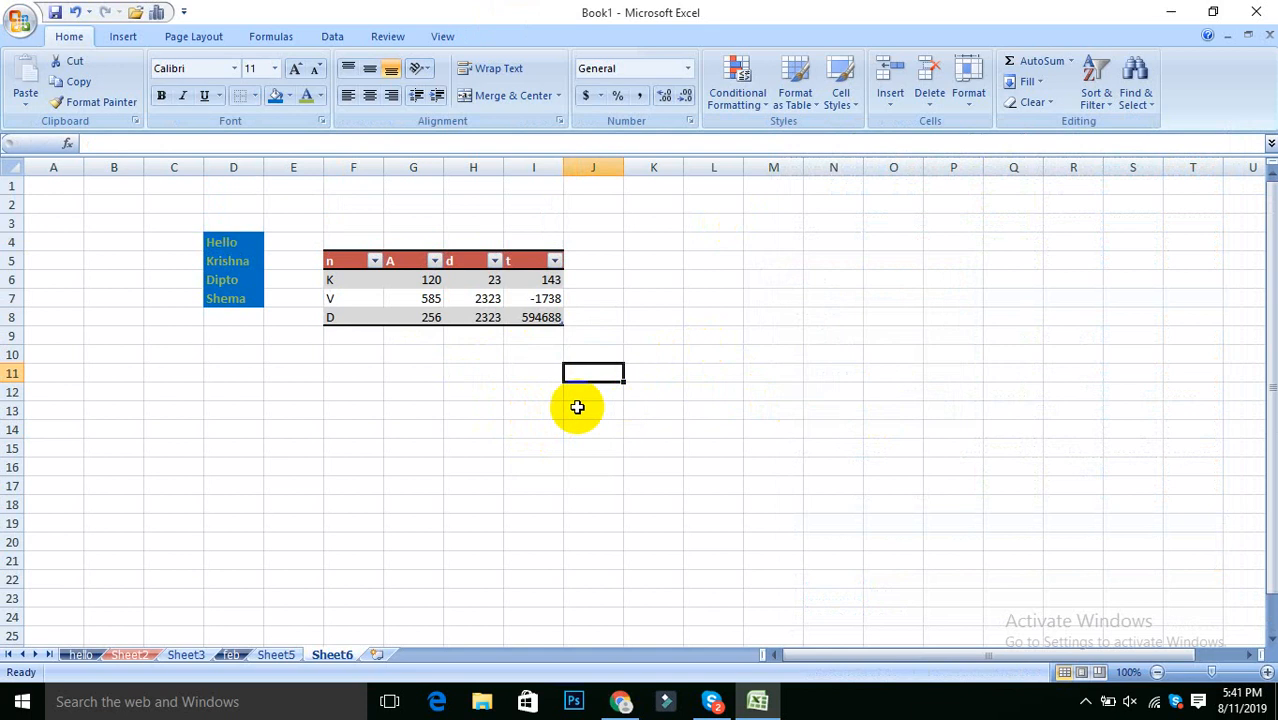
- Copy the whole table F5:I8 and paste it below the original, starting at F12
left_click_drag(331, 264, 500, 312)
left_click(506, 359)
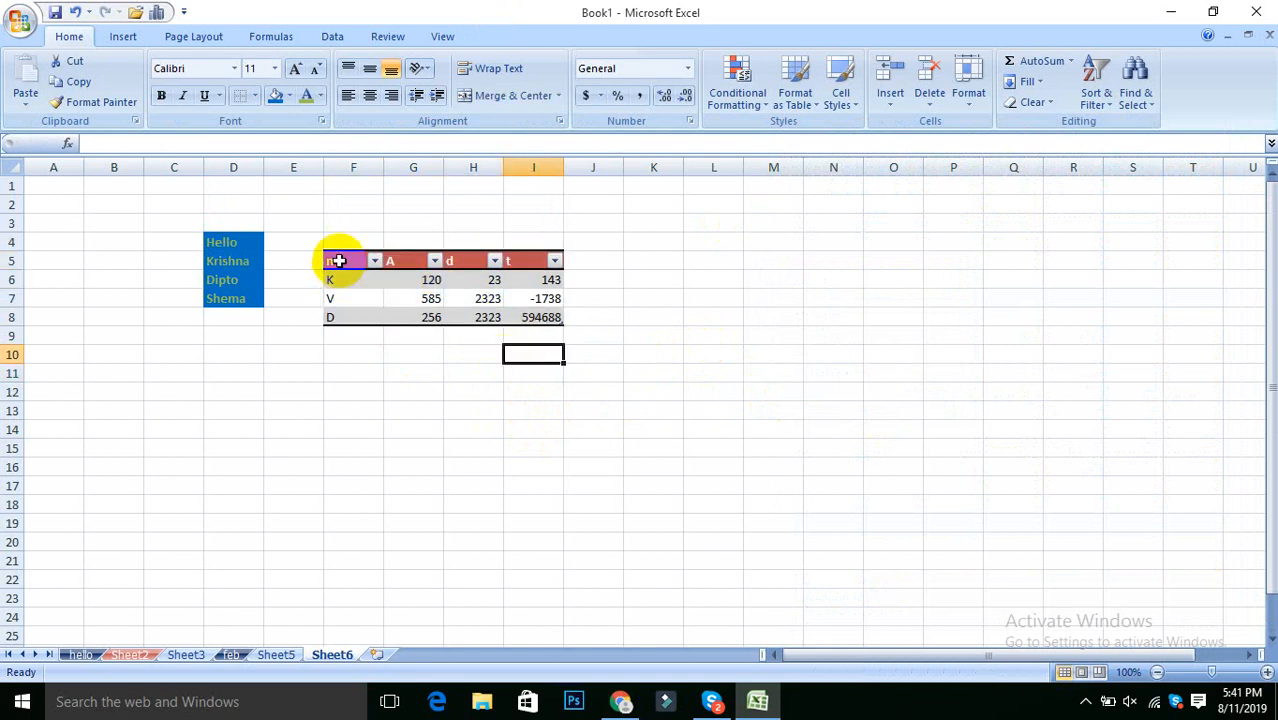
left_click_drag(334, 258, 548, 314)
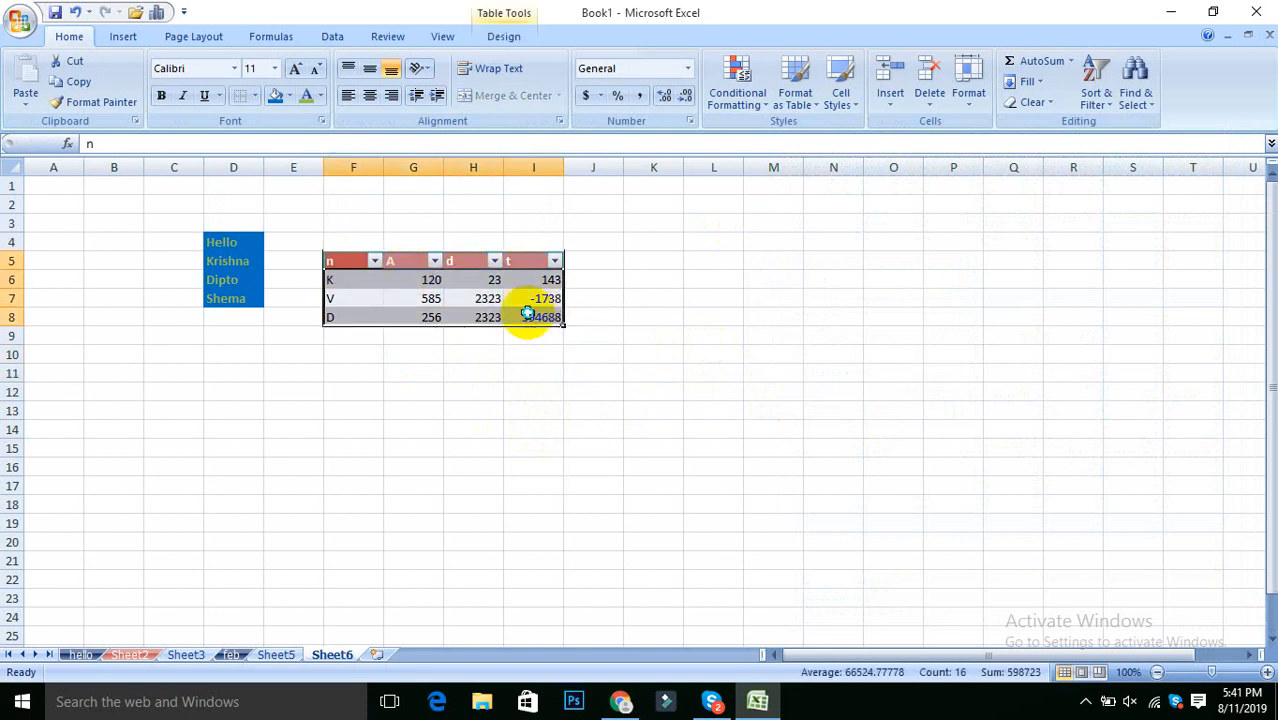
right_click(531, 313)
left_click(573, 343)
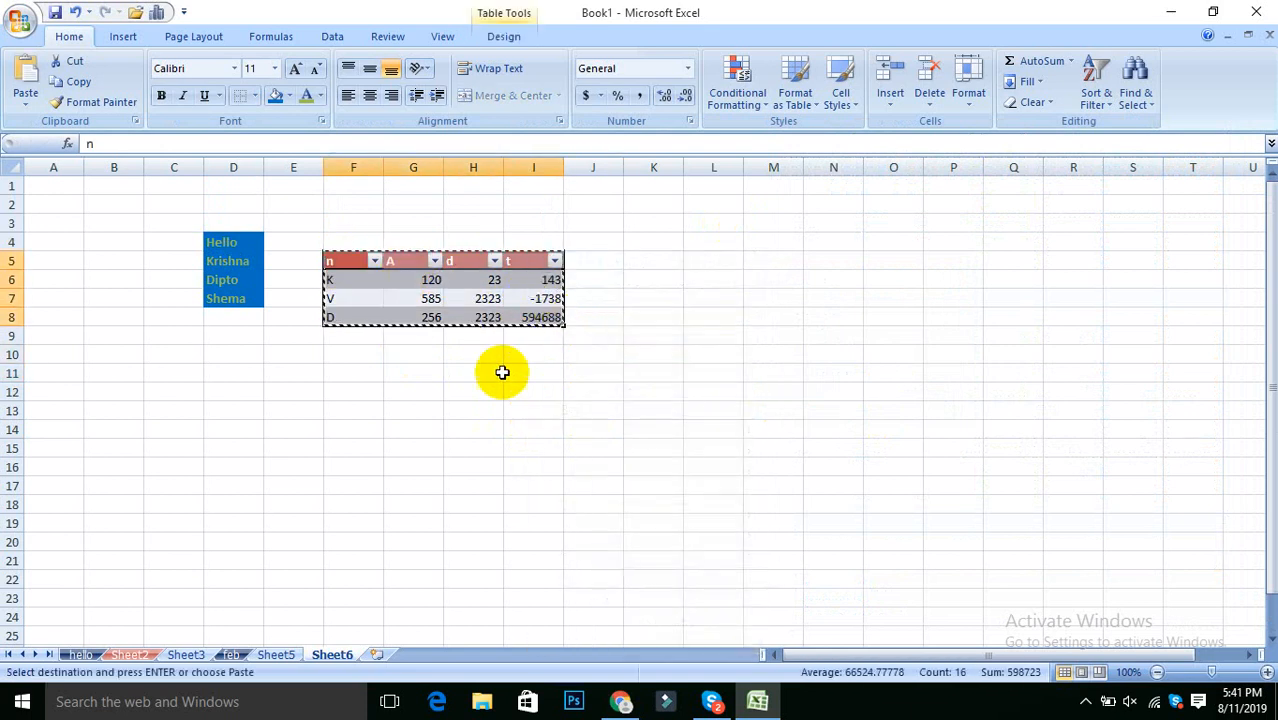
left_click(393, 388)
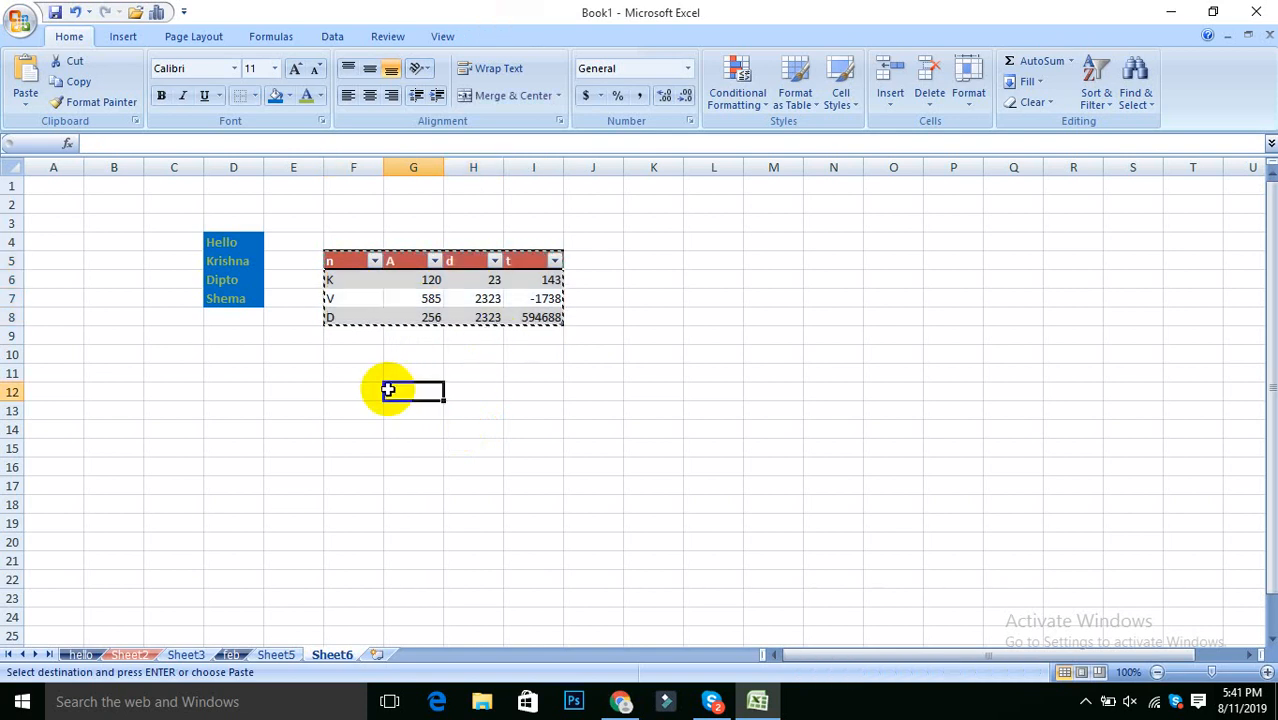
left_click(352, 398)
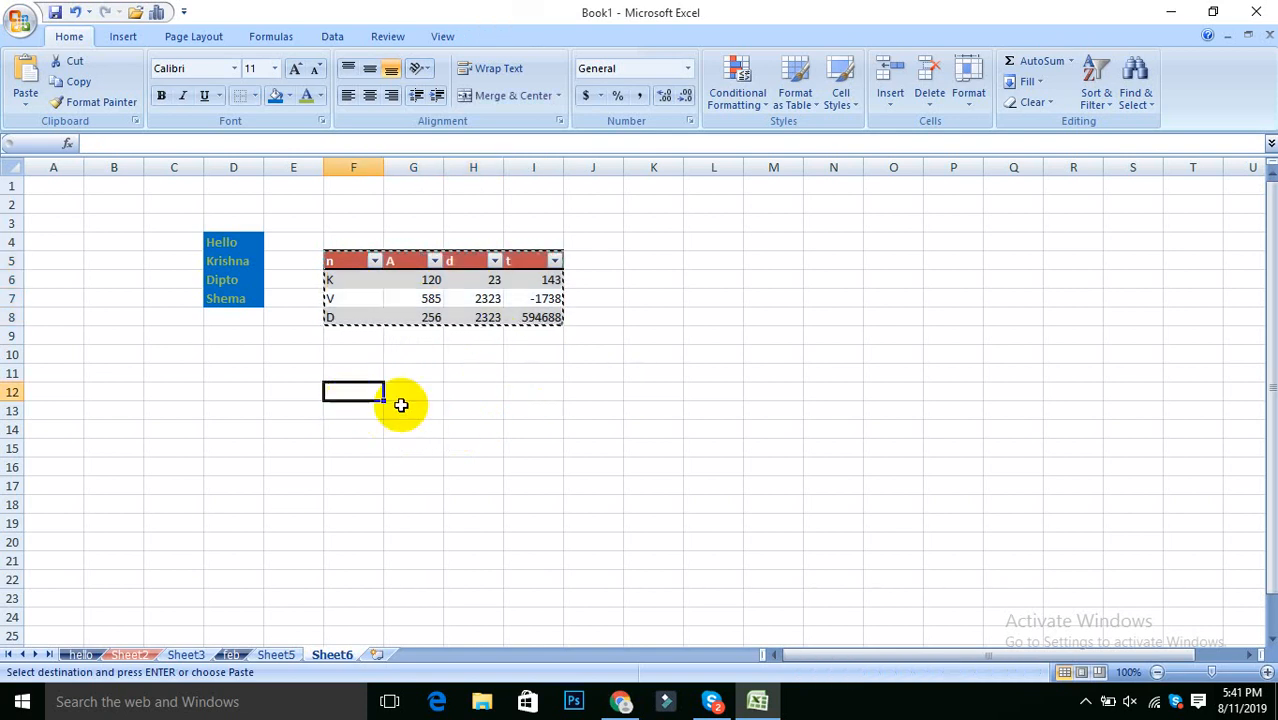
right_click(362, 393)
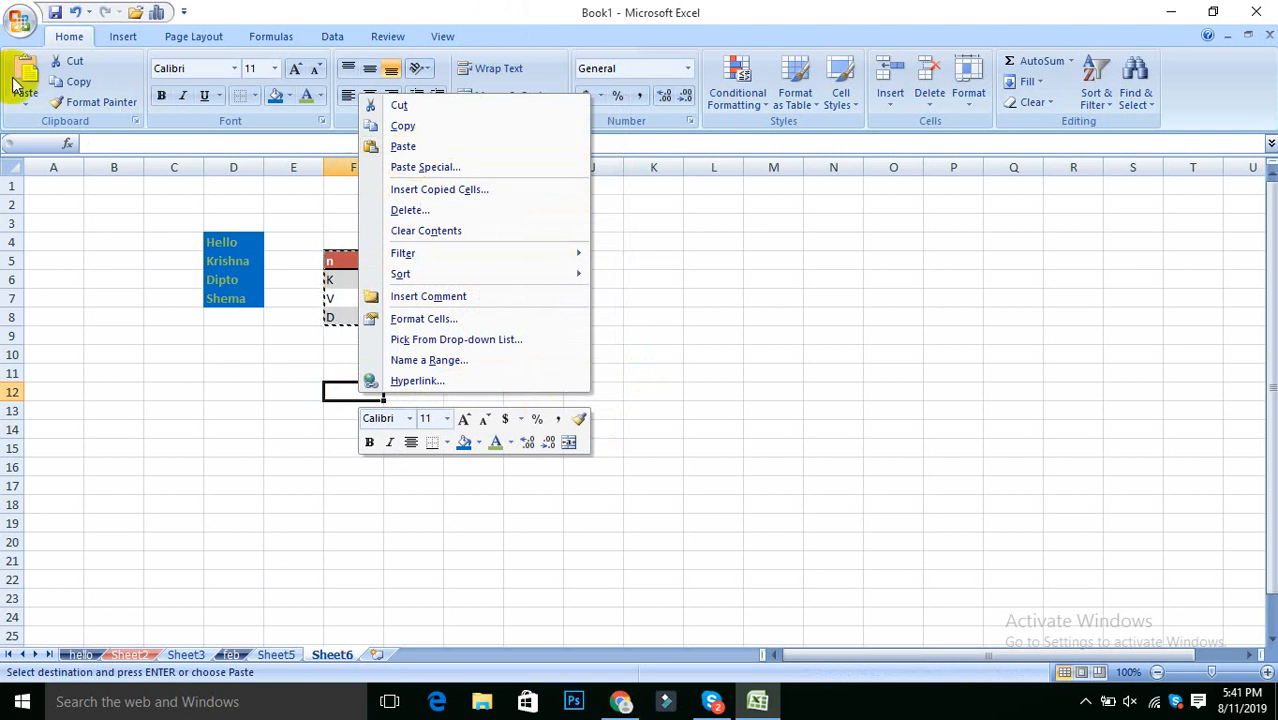
left_click(419, 147)
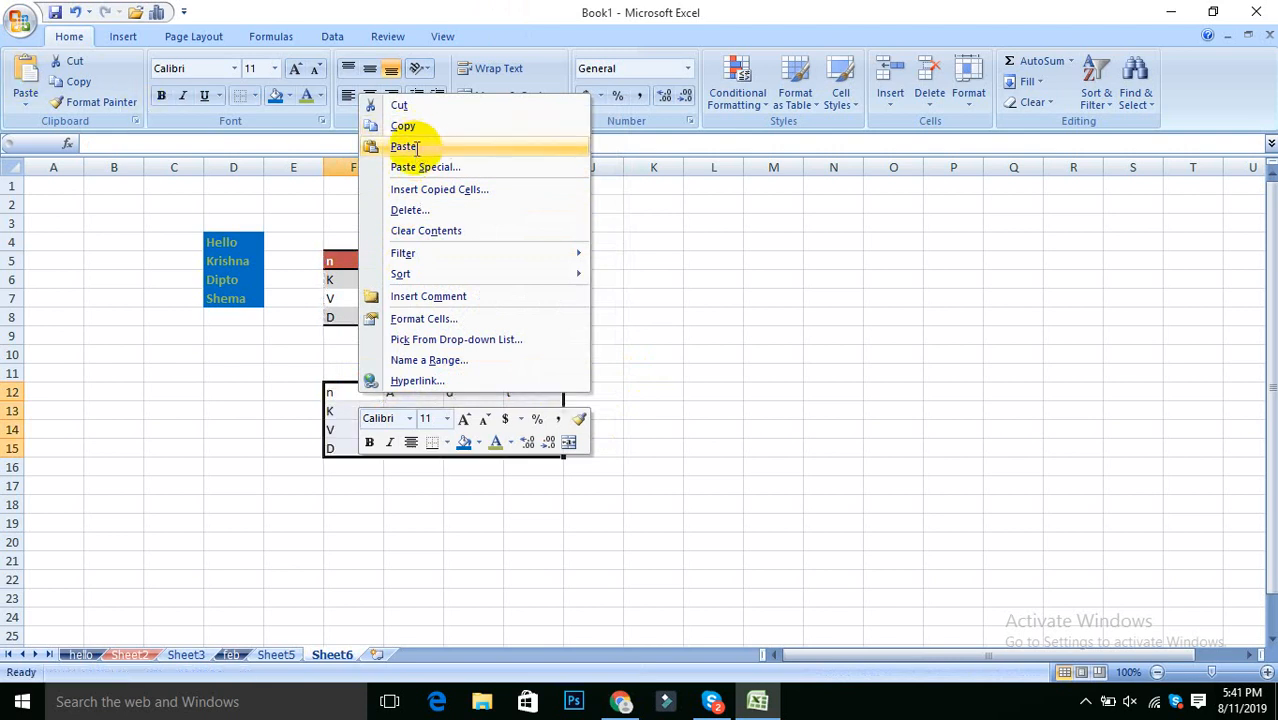
left_click(700, 522)
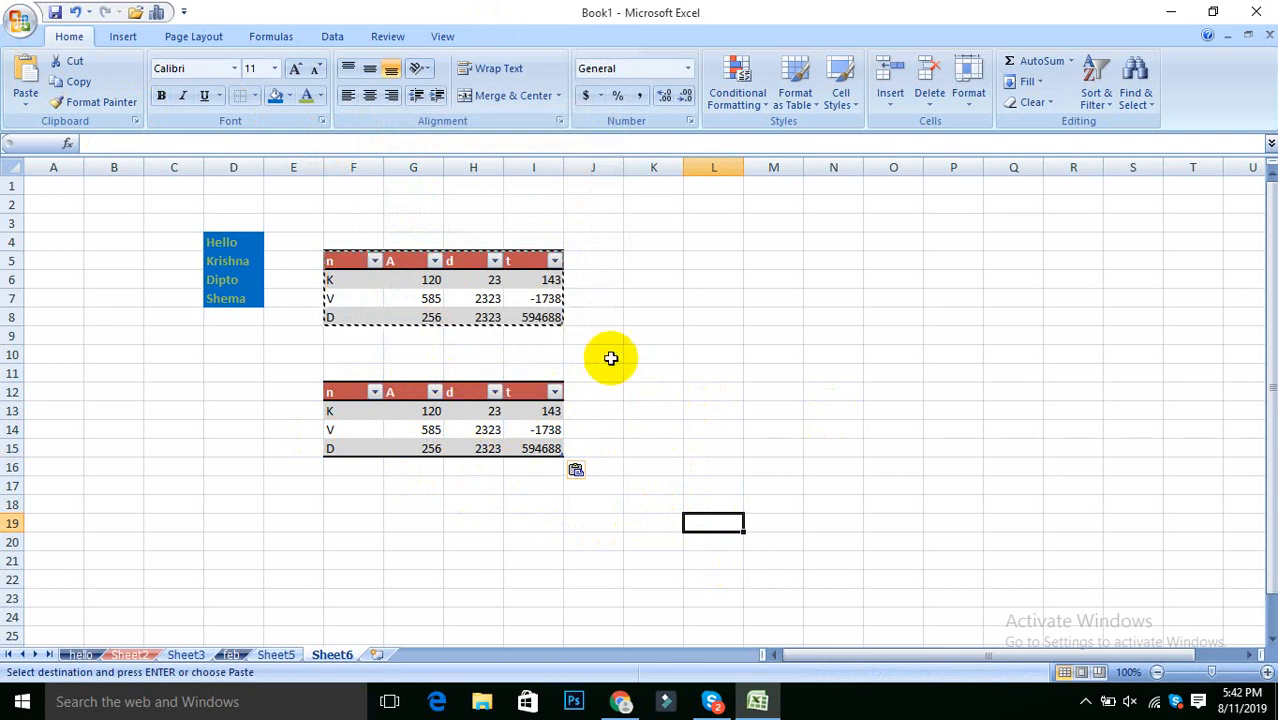
- Paste only the values of the copied table F5:I8 with Paste Special, starting at K5
left_click(652, 261)
right_click(658, 266)
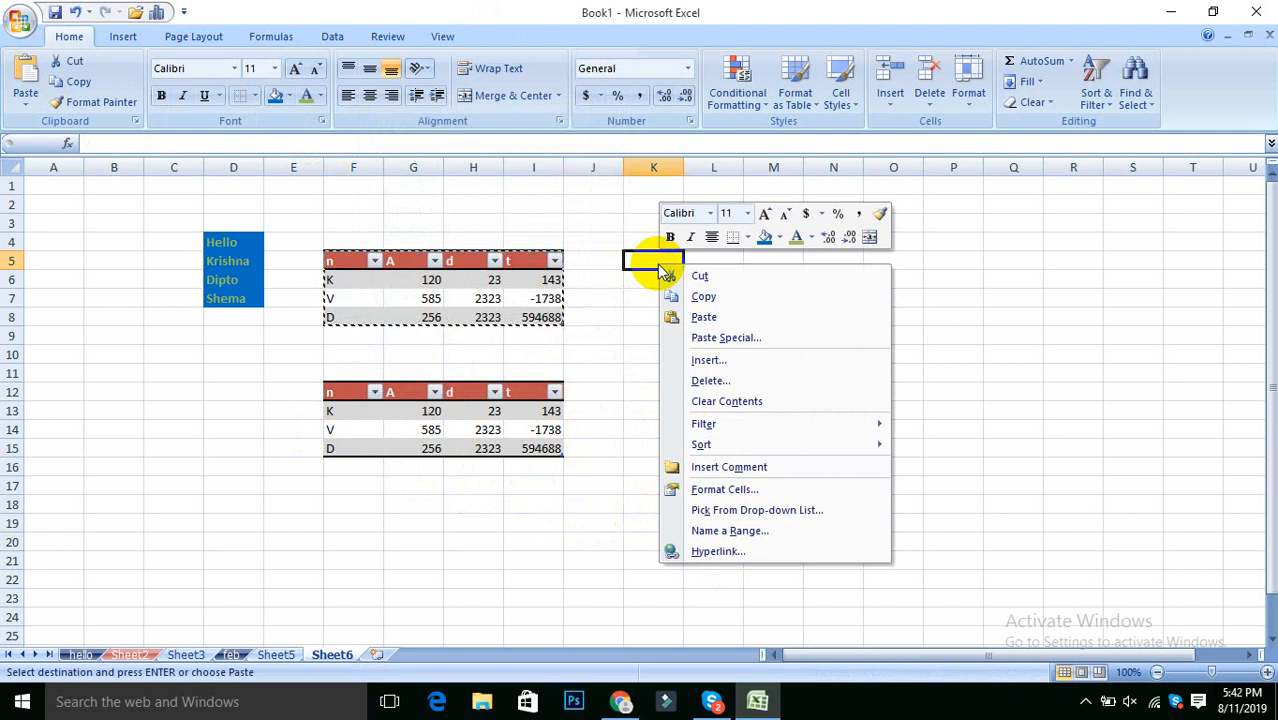
left_click(722, 338)
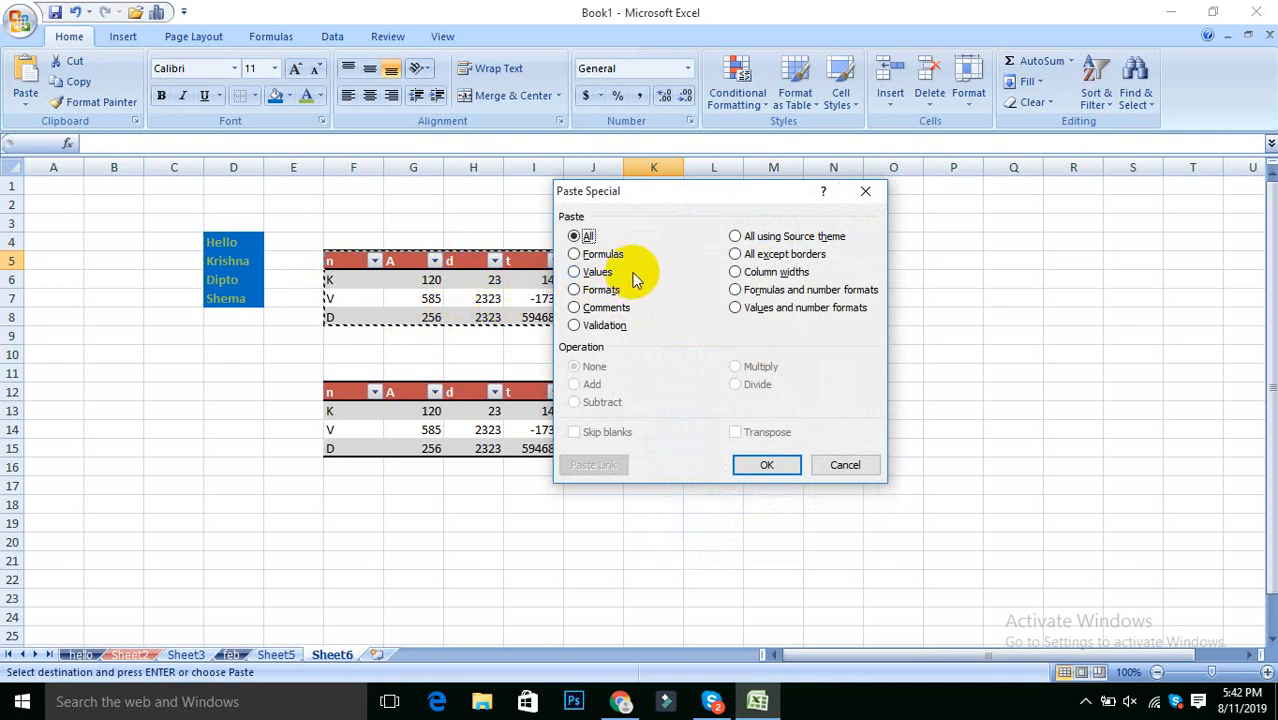
left_click(600, 272)
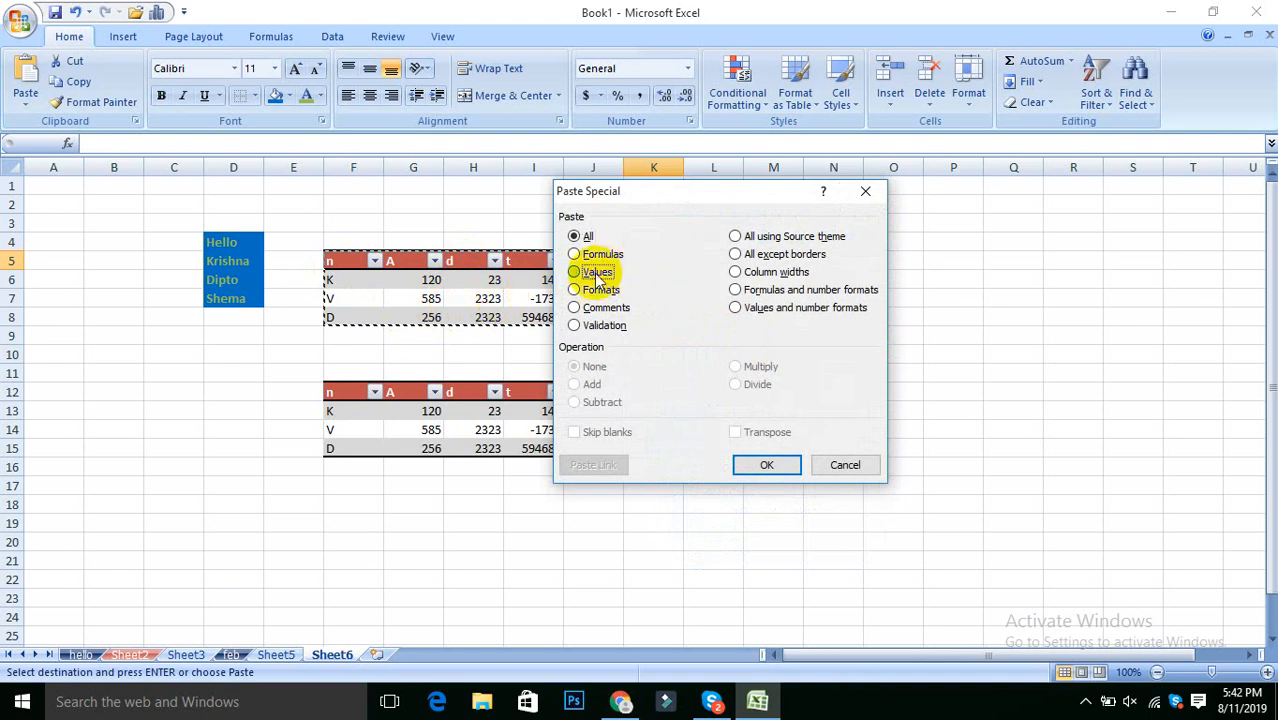
left_click(770, 465)
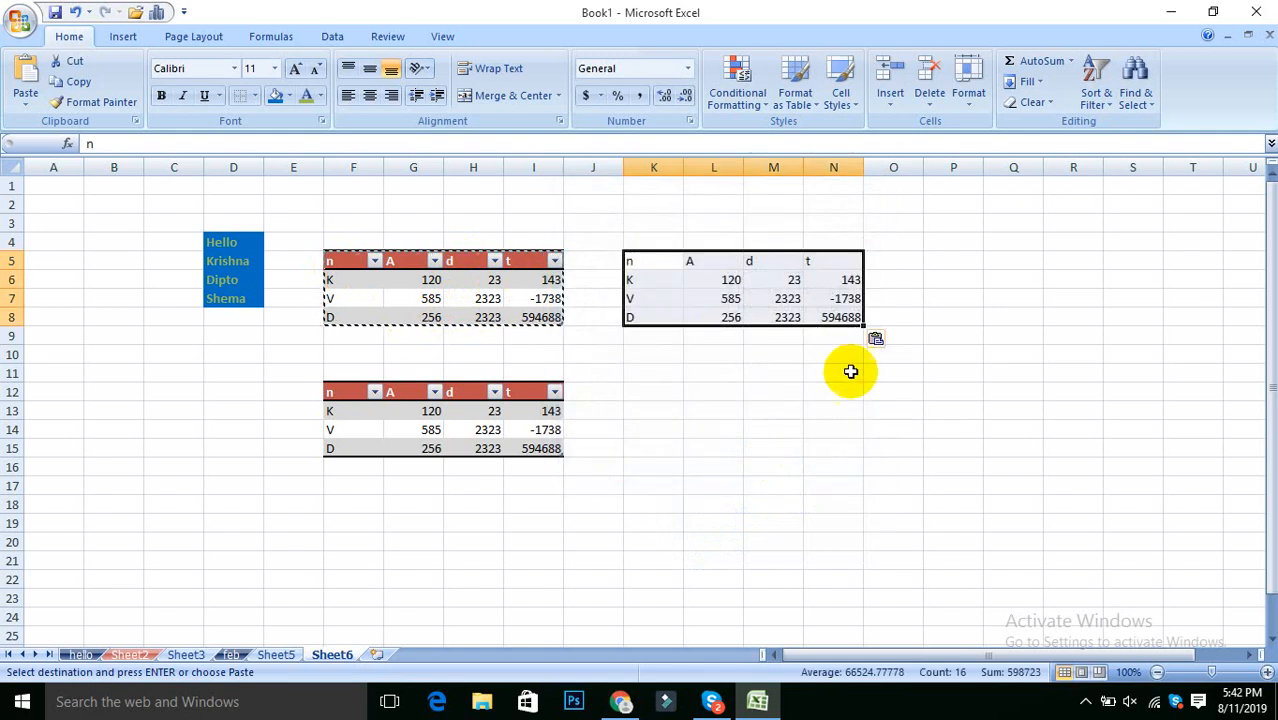
left_click(869, 370)
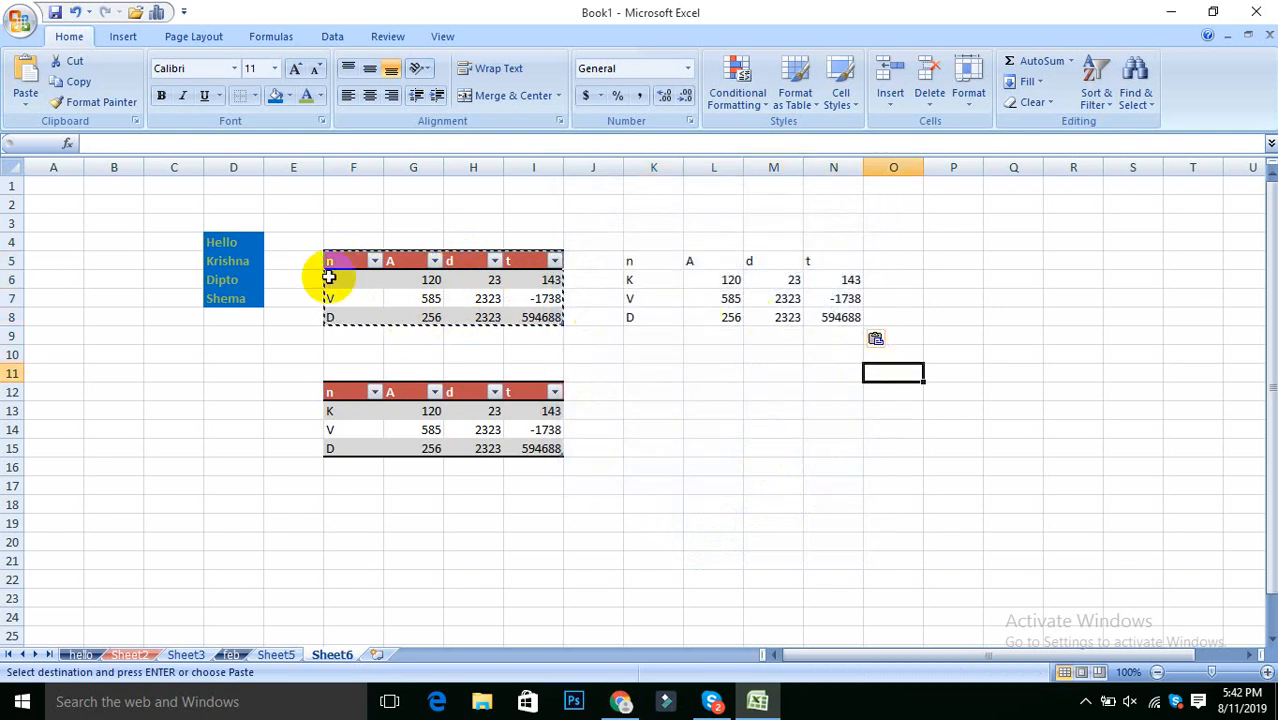
- Enter 333 in M6 of the values-only copy and in H6 of the original table
left_click(767, 283)
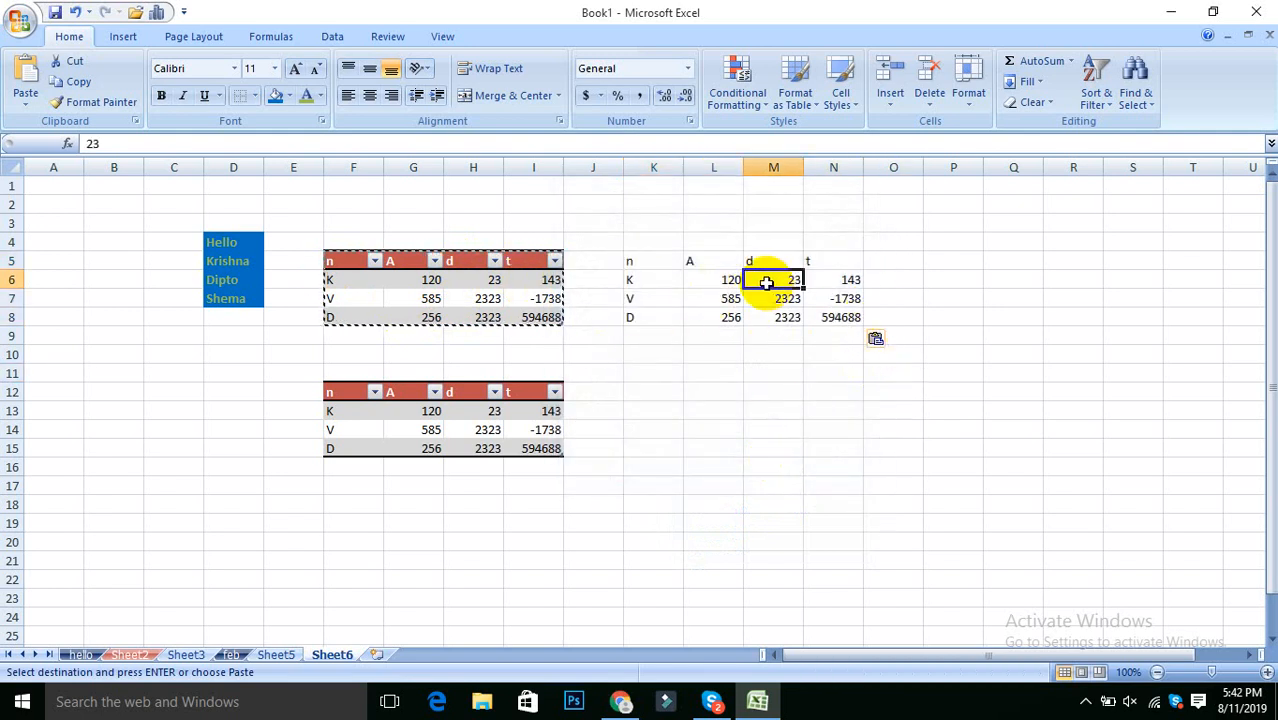
type("333")
left_click(845, 372)
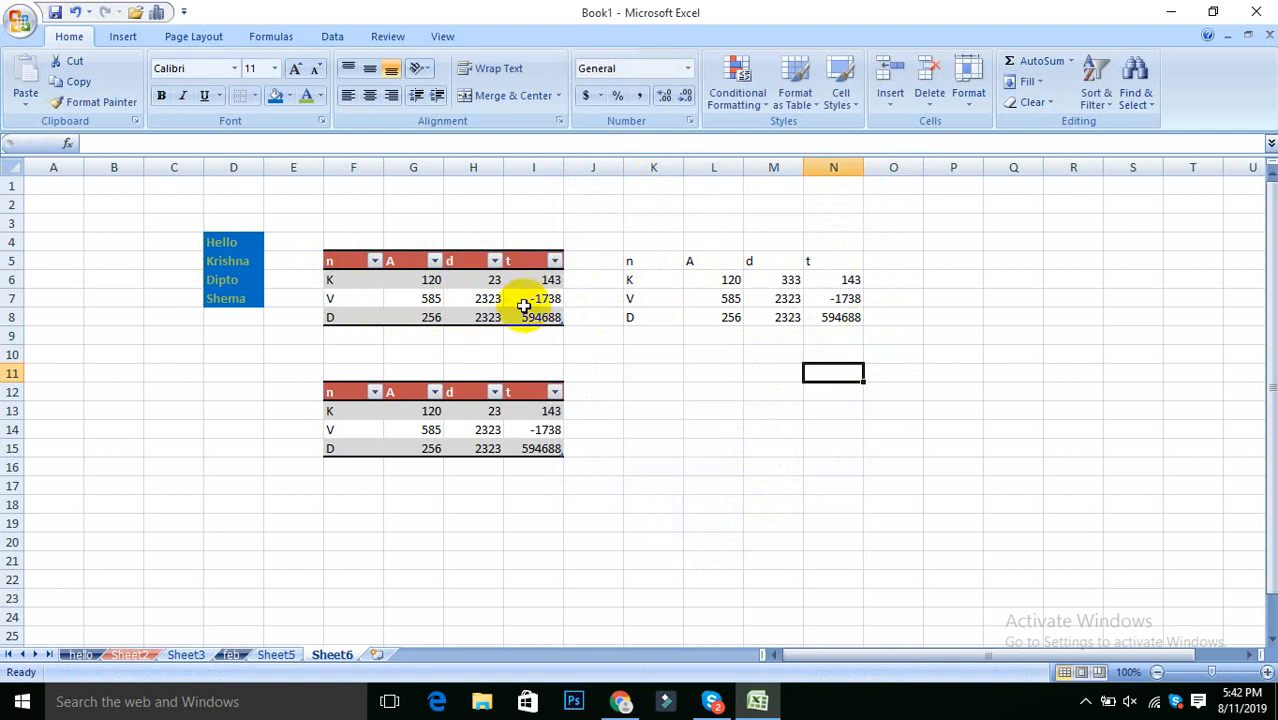
left_click(500, 283)
type("333")
left_click(690, 370)
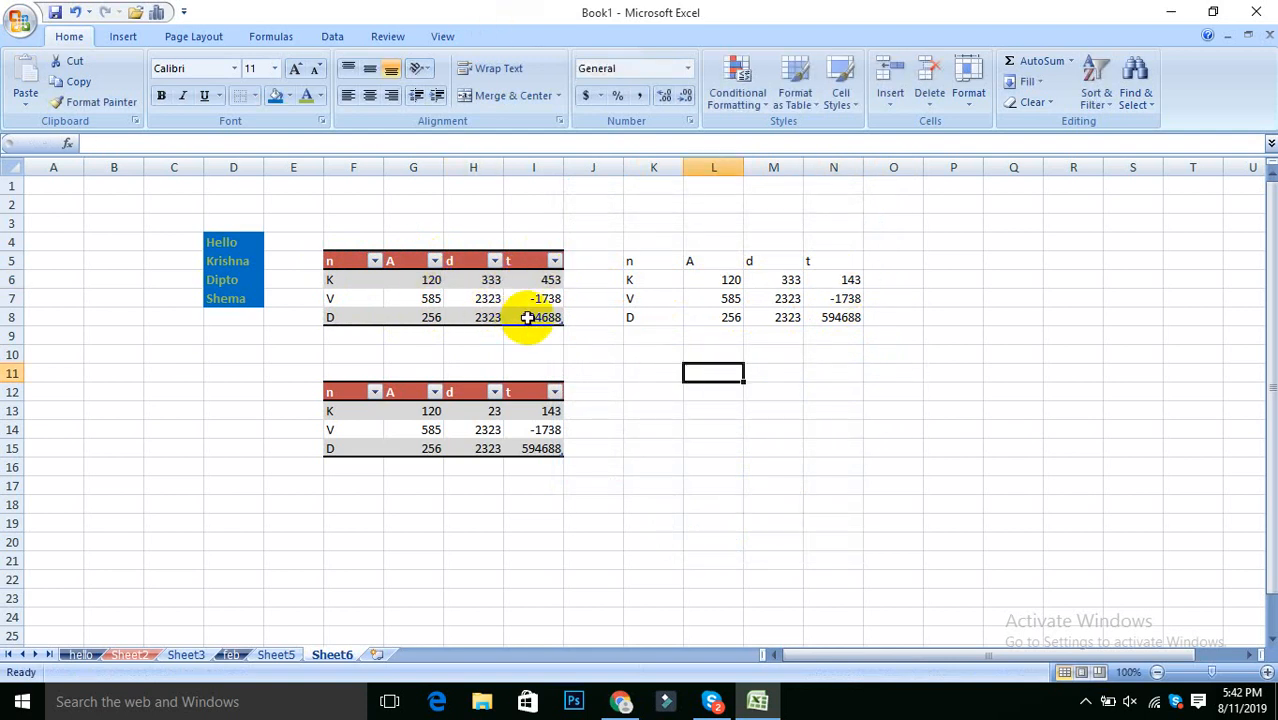
- Copy the original table F5:I8 and paste only its formats with Paste Special, starting at K12
left_click_drag(646, 256, 845, 317)
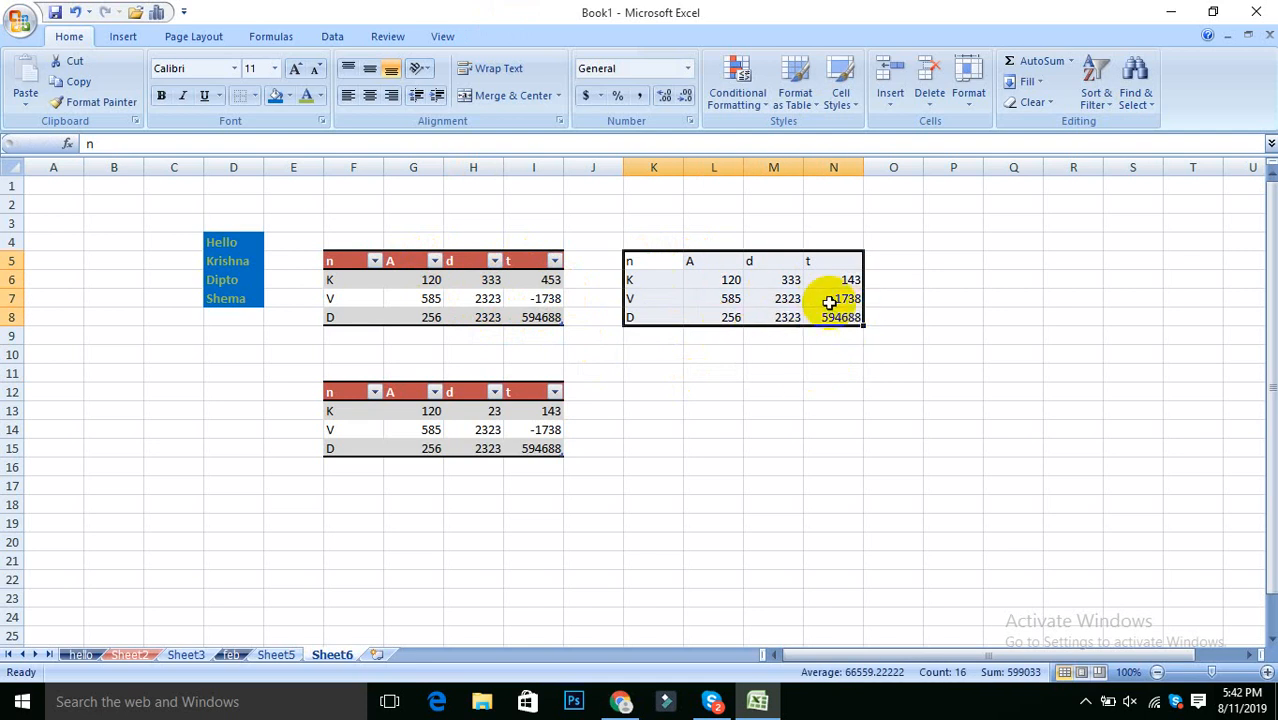
left_click(676, 374)
left_click(332, 260)
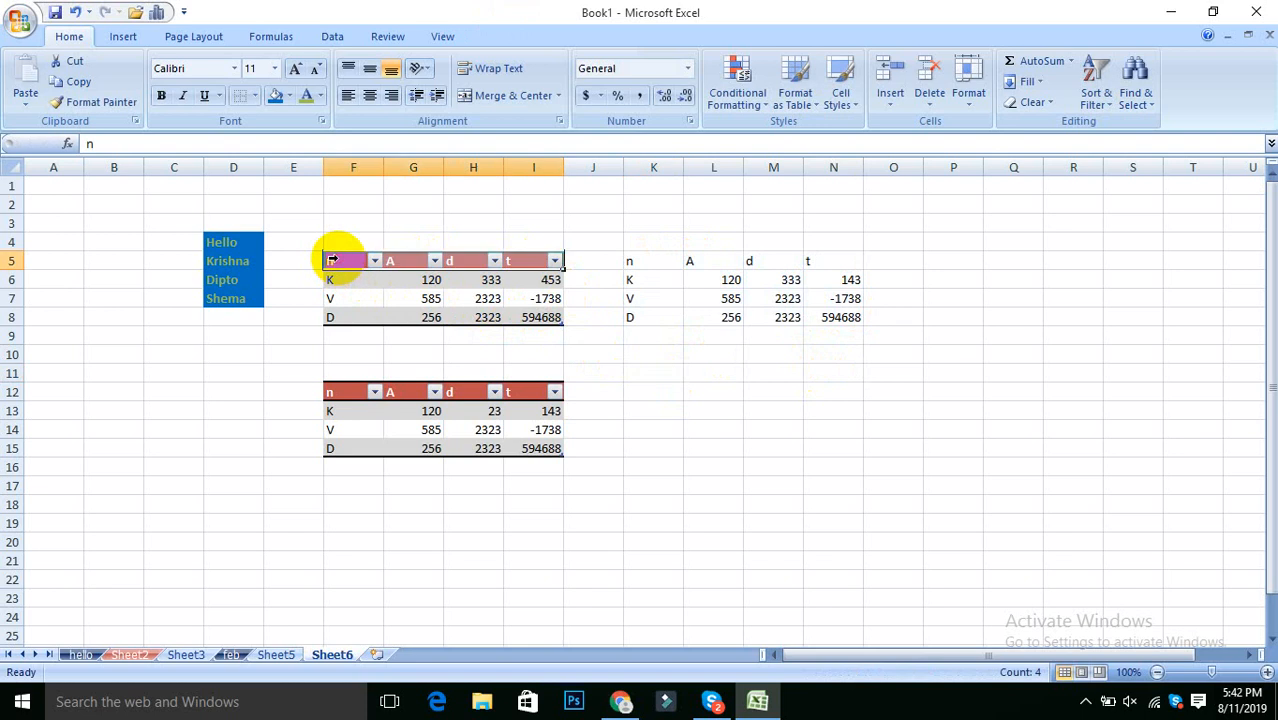
left_click_drag(340, 246, 523, 334)
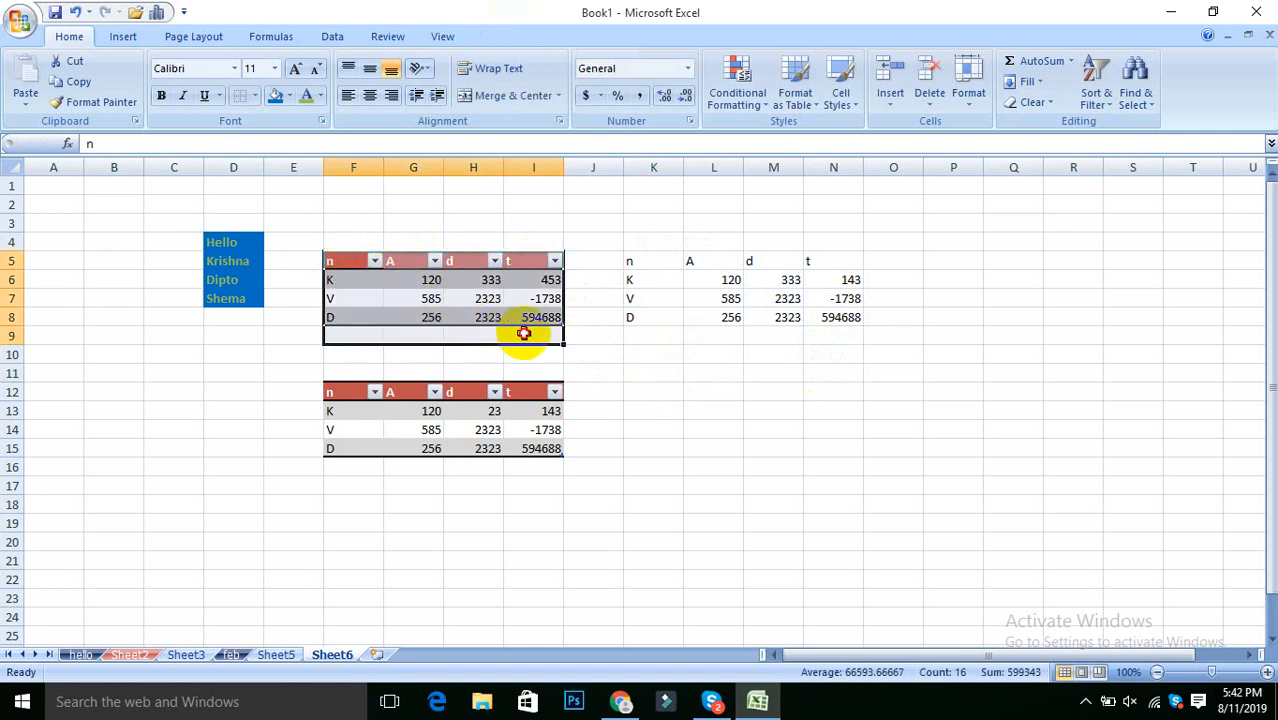
right_click(531, 320)
left_click(606, 338)
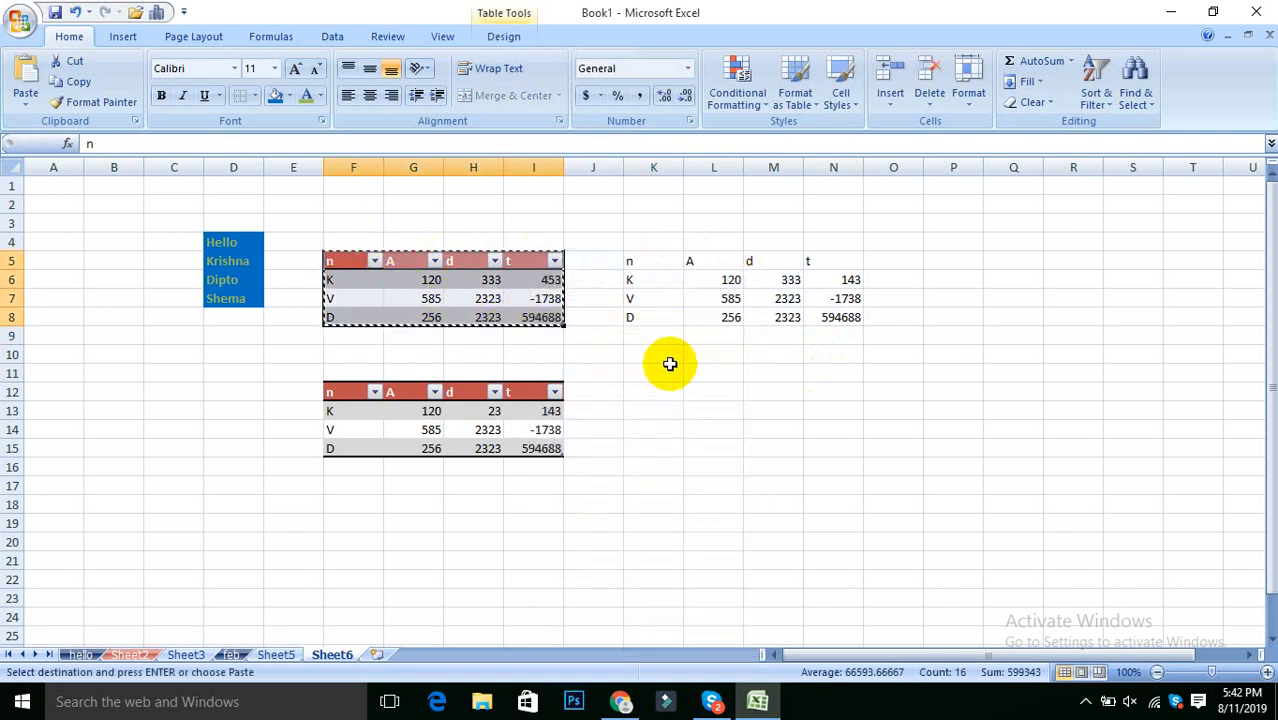
right_click(655, 389)
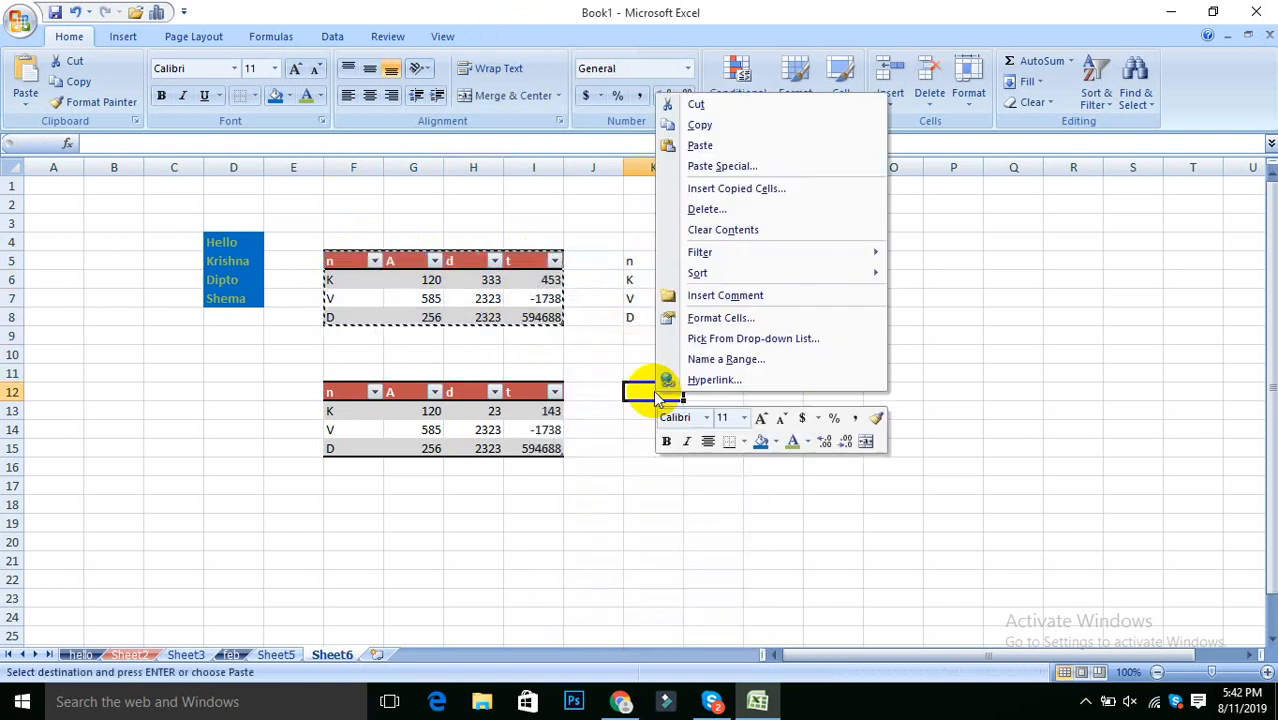
left_click(724, 166)
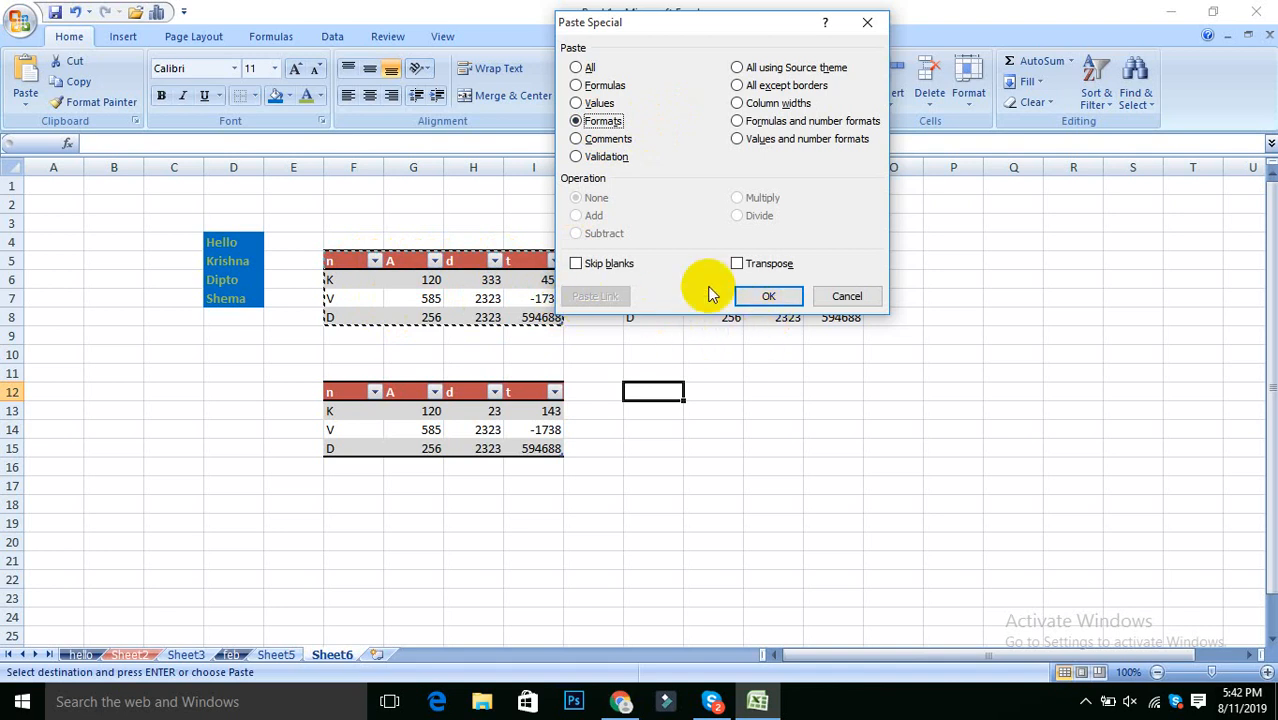
left_click(781, 300)
left_click(955, 470)
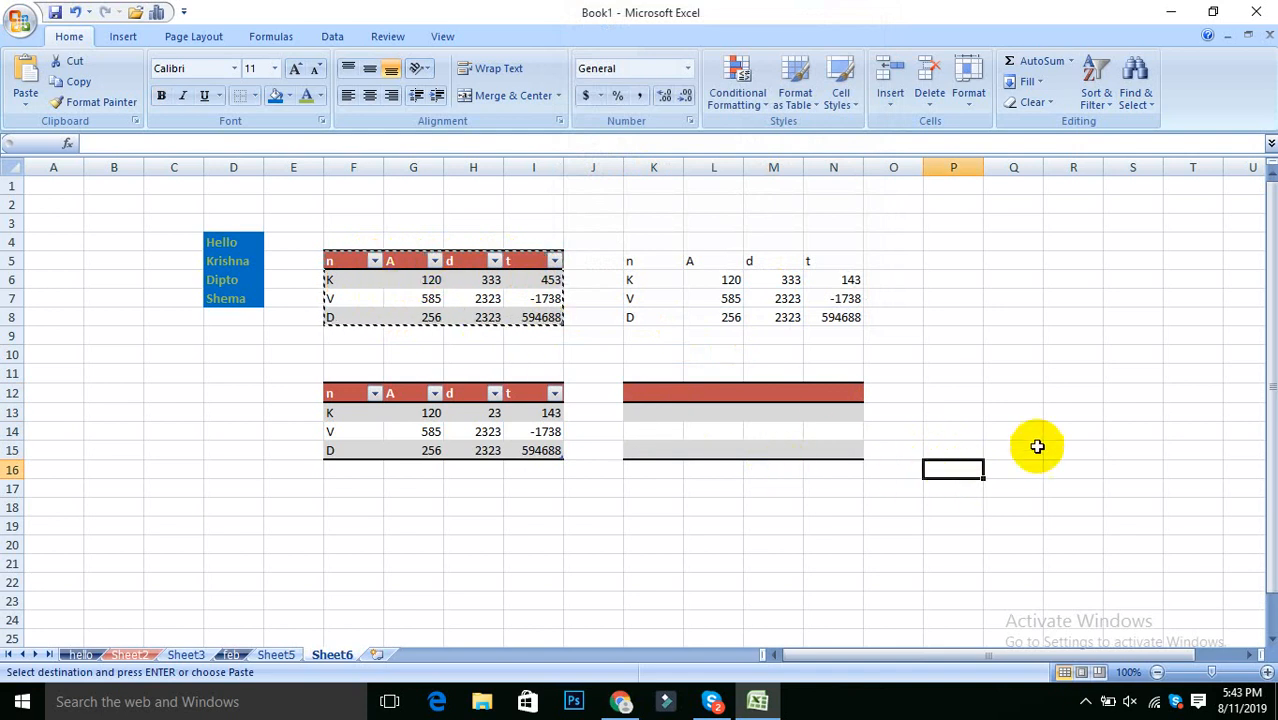
- Add a comment reading "Hello Dosto" to cell I7 of the original table
left_click(488, 298)
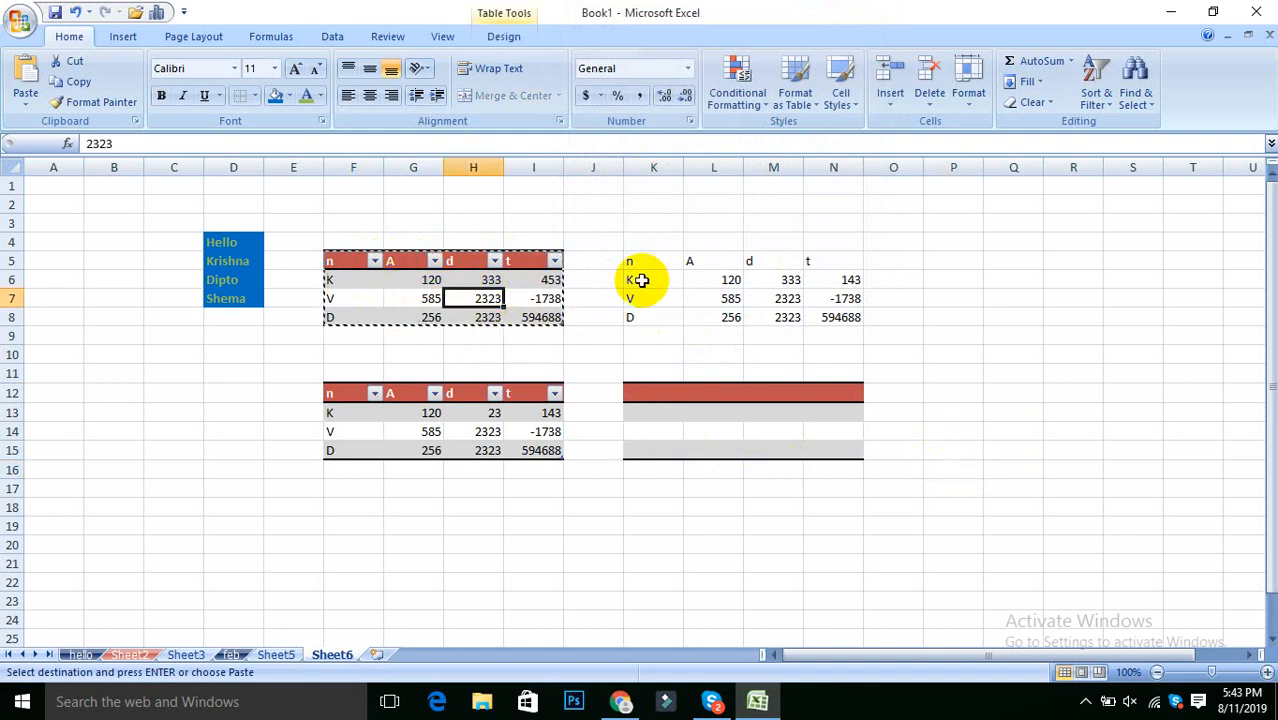
left_click(548, 296)
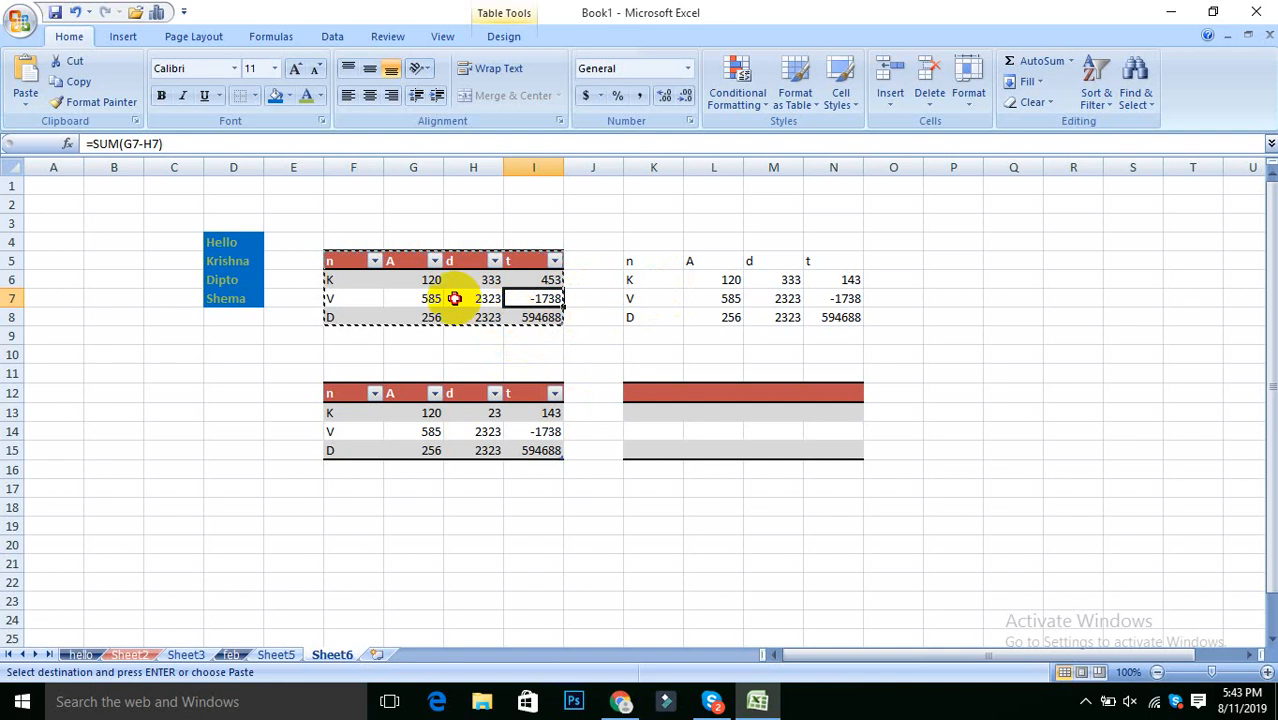
left_click(418, 298)
left_click(482, 298)
left_click(545, 299)
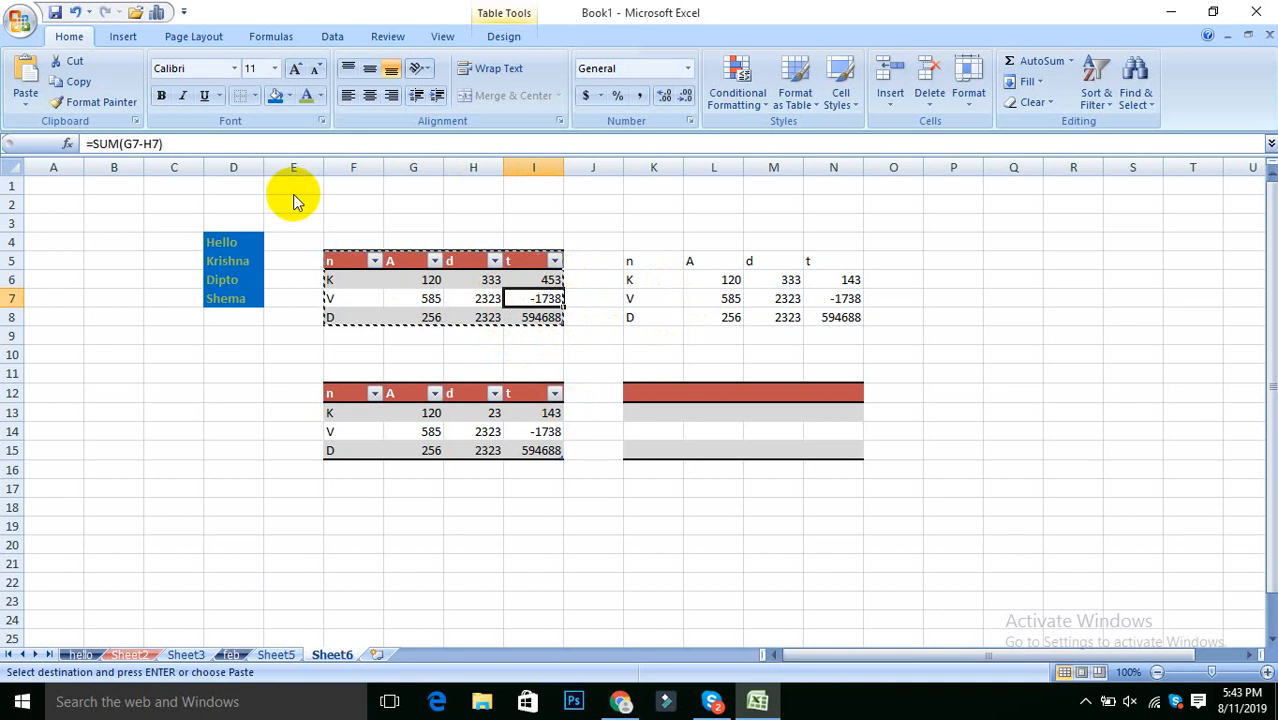
left_click(388, 36)
left_click(224, 80)
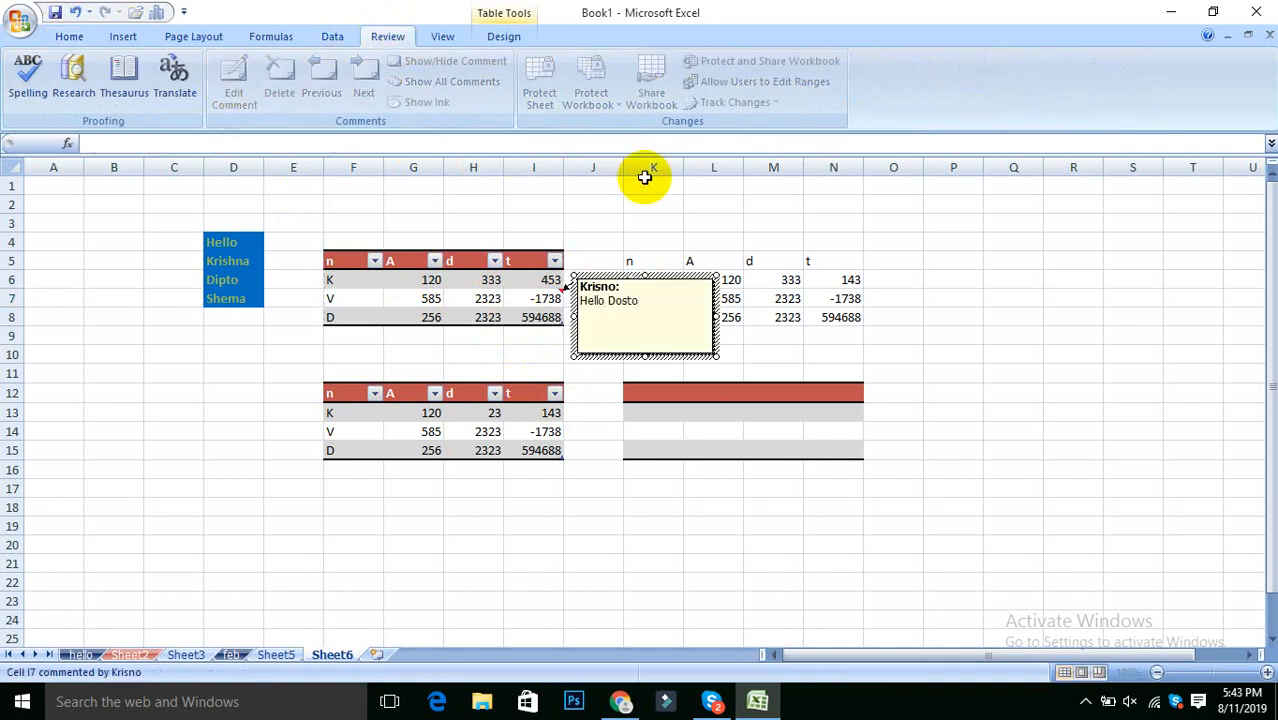
left_click(680, 540)
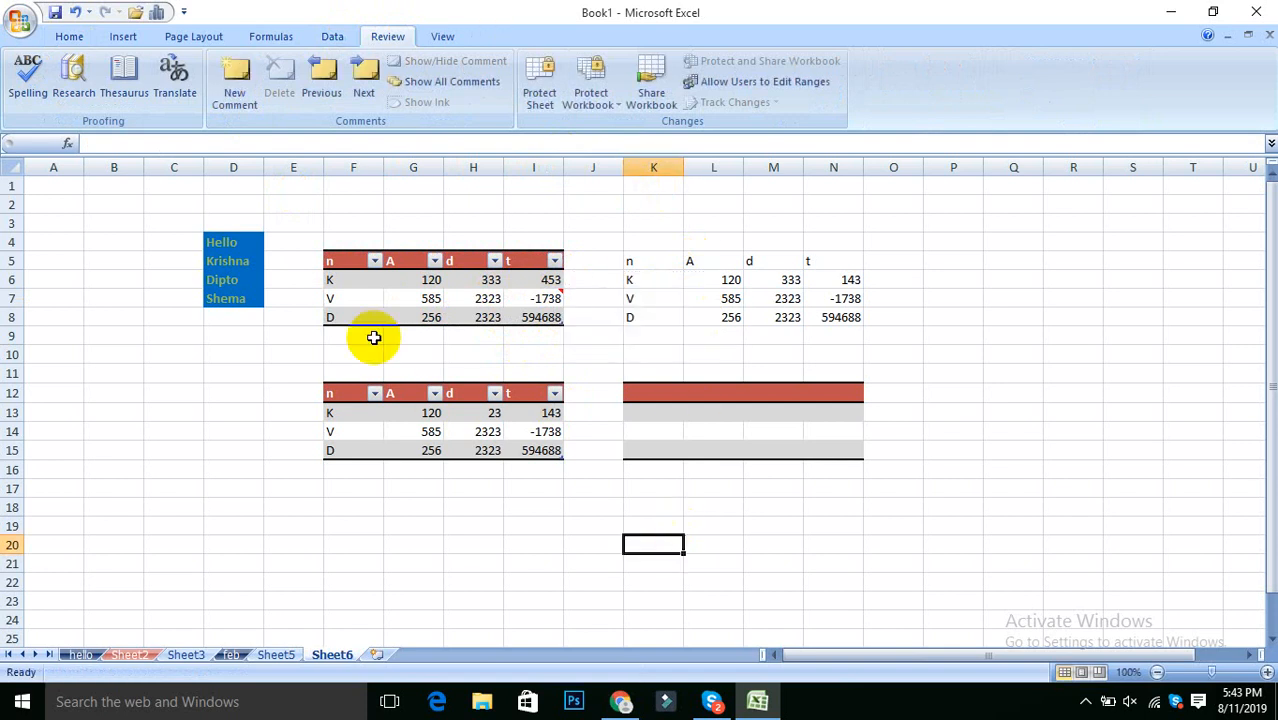
- Copy the original table F5:I8 and paste only its comments with Paste Special, starting at K12
left_click_drag(332, 262, 521, 319)
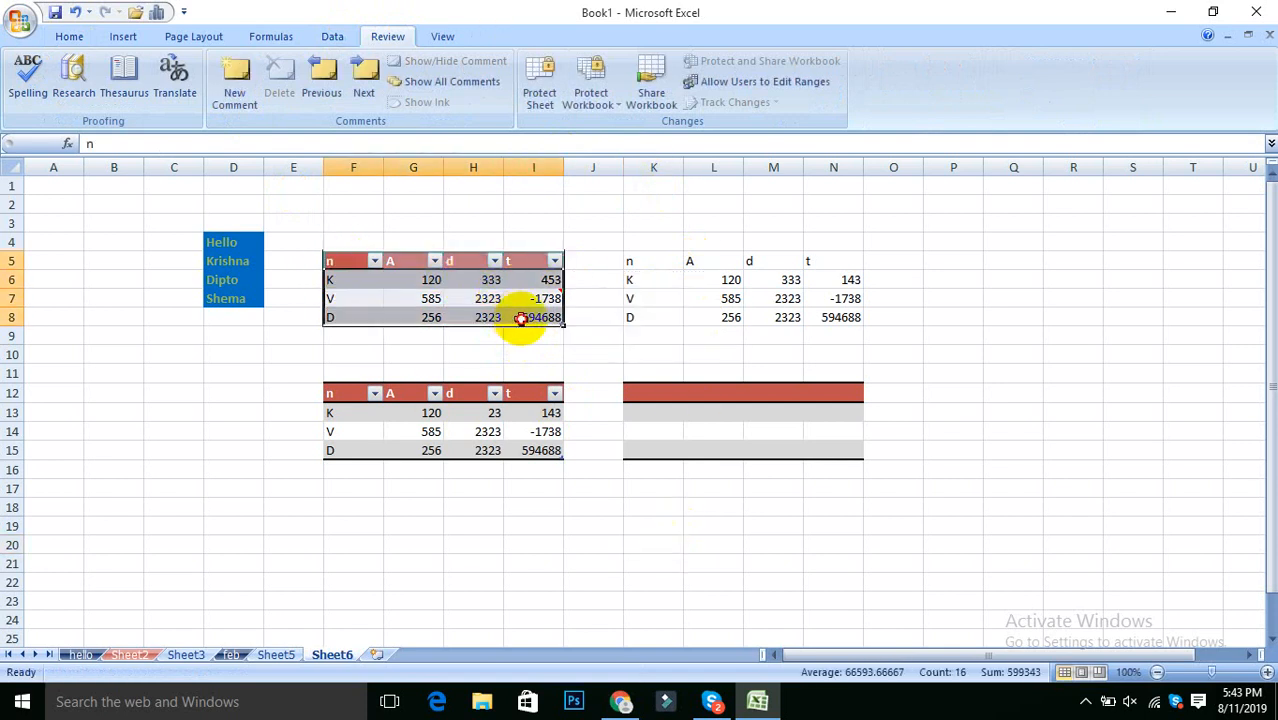
key("ctrl+c")
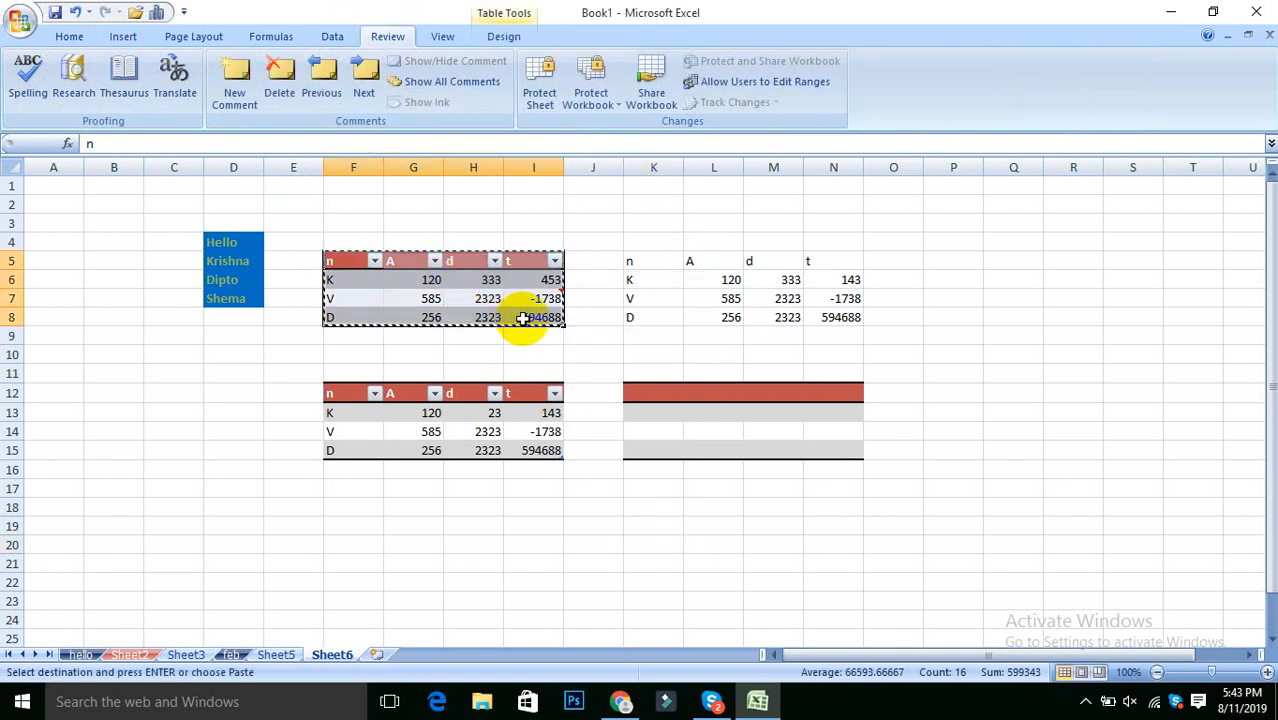
left_click(935, 450)
left_click_drag(643, 390, 818, 446)
left_click(604, 414)
left_click(661, 397)
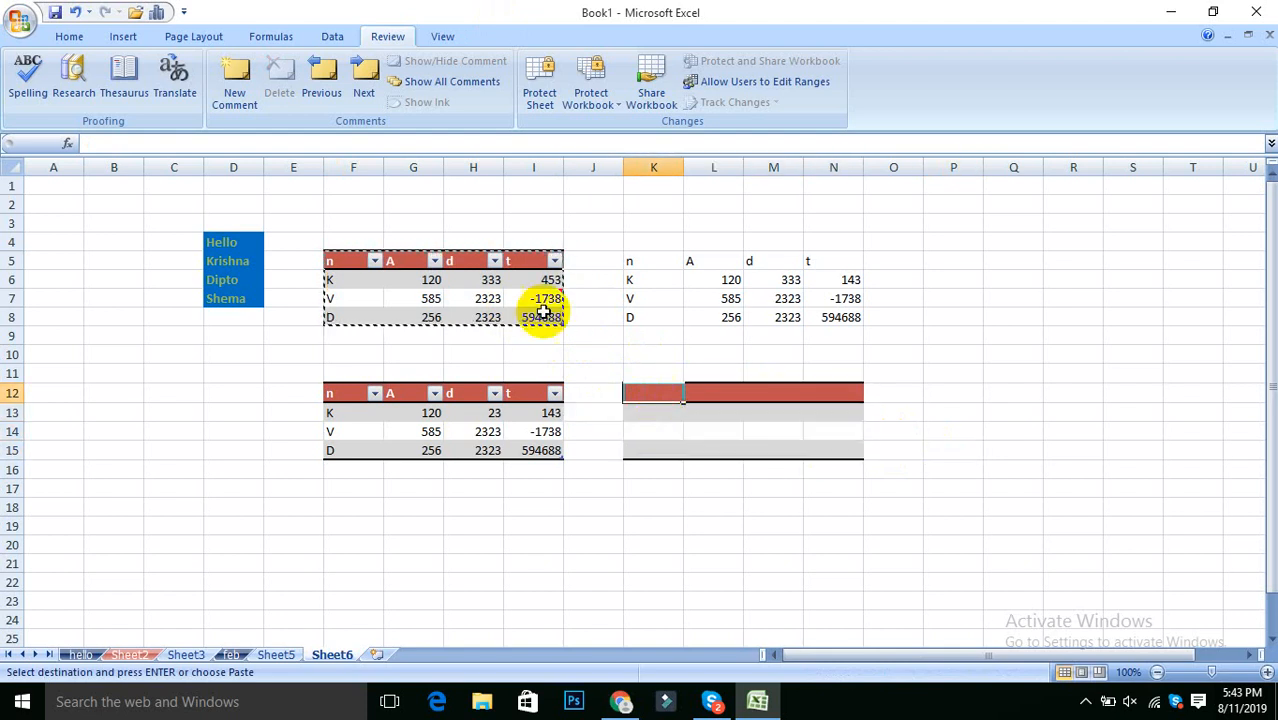
right_click(650, 397)
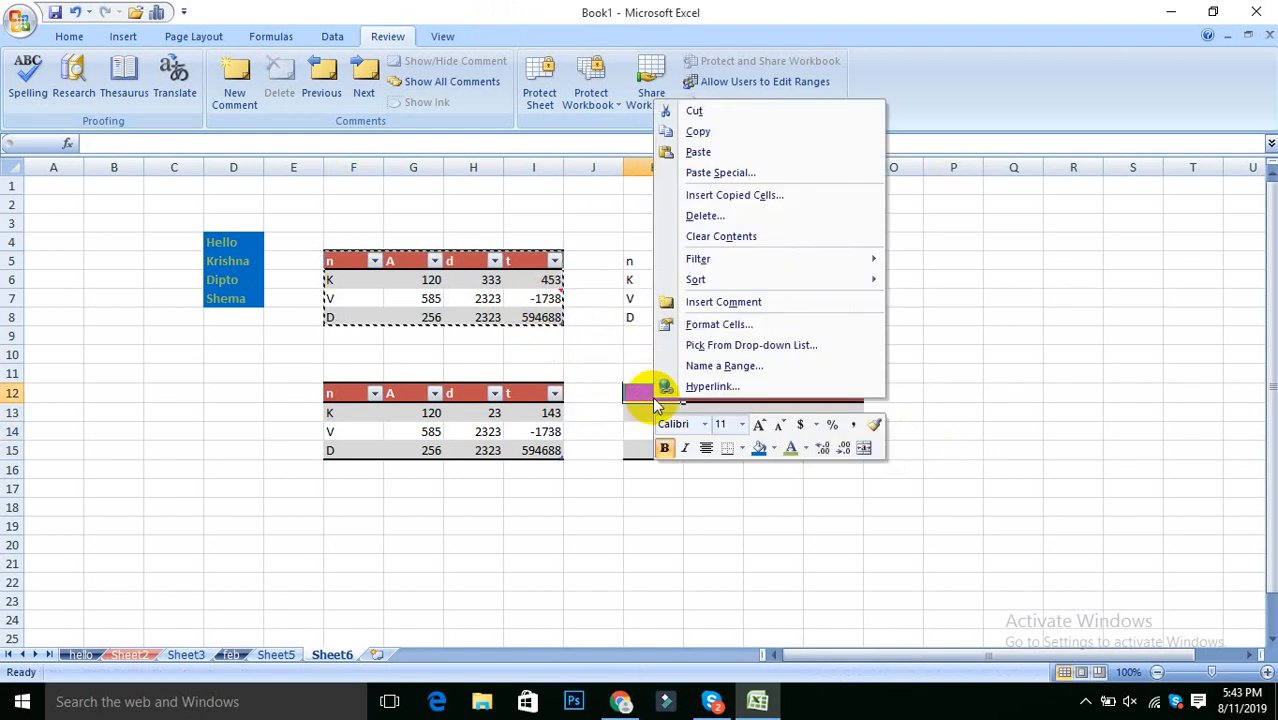
left_click(726, 172)
left_click(600, 133)
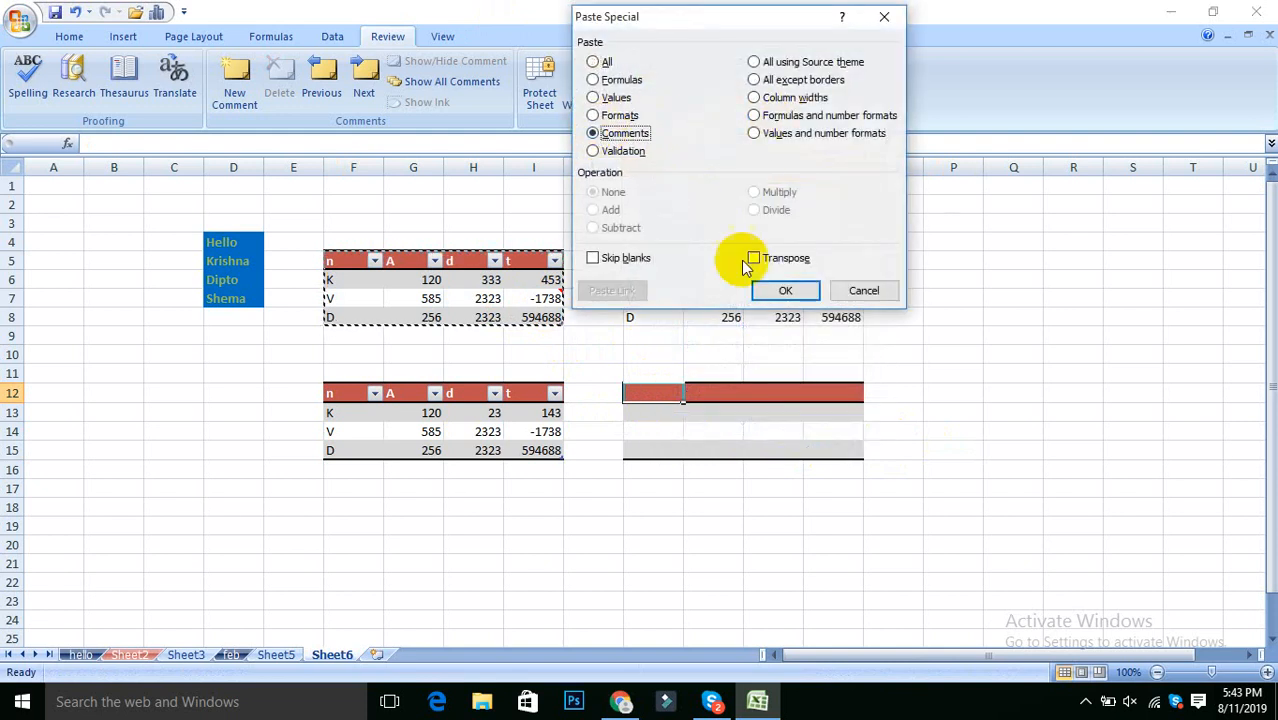
left_click(782, 290)
left_click(852, 486)
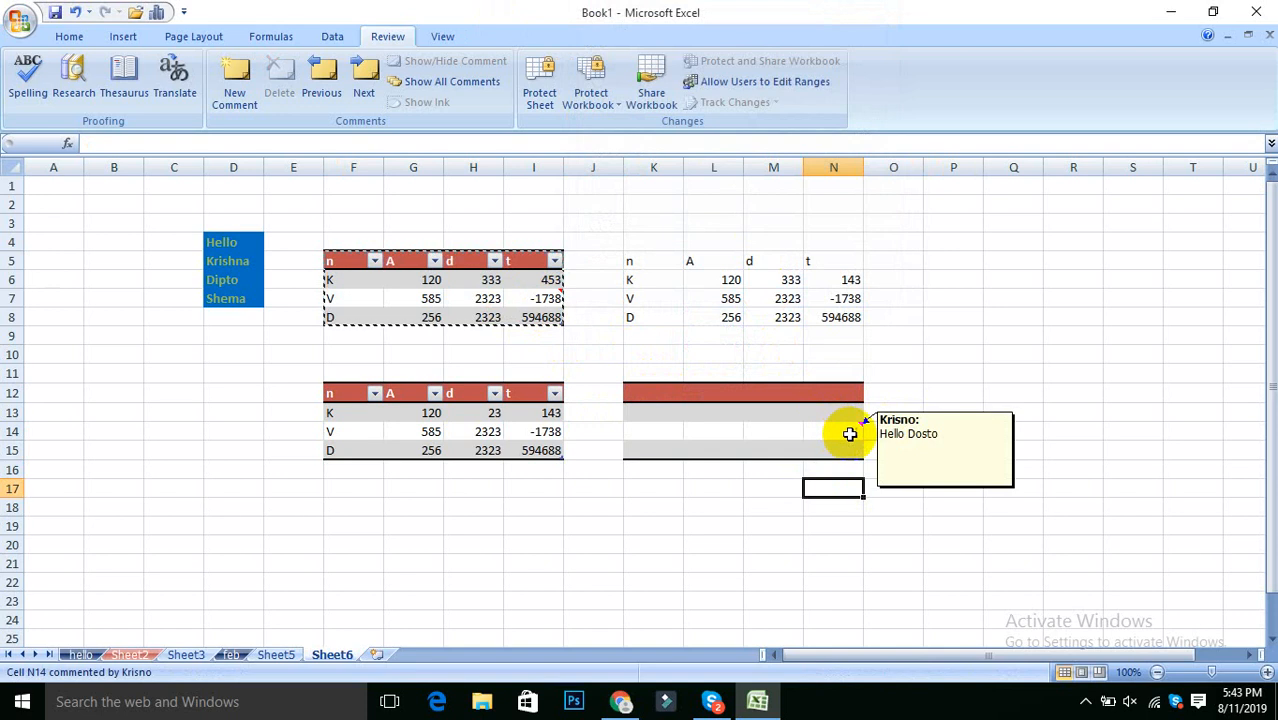
scroll(665, 498, "down", 5)
scroll(665, 498, "up", 5)
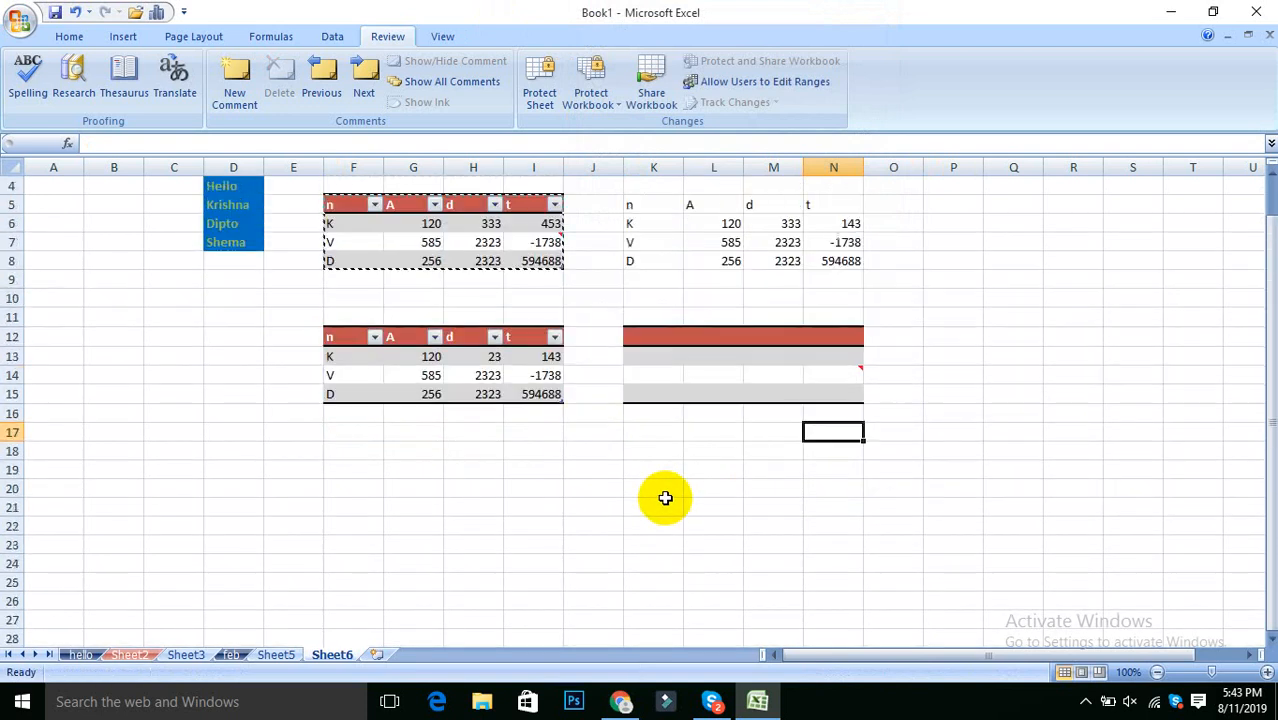
scroll(665, 498, "down", 1)
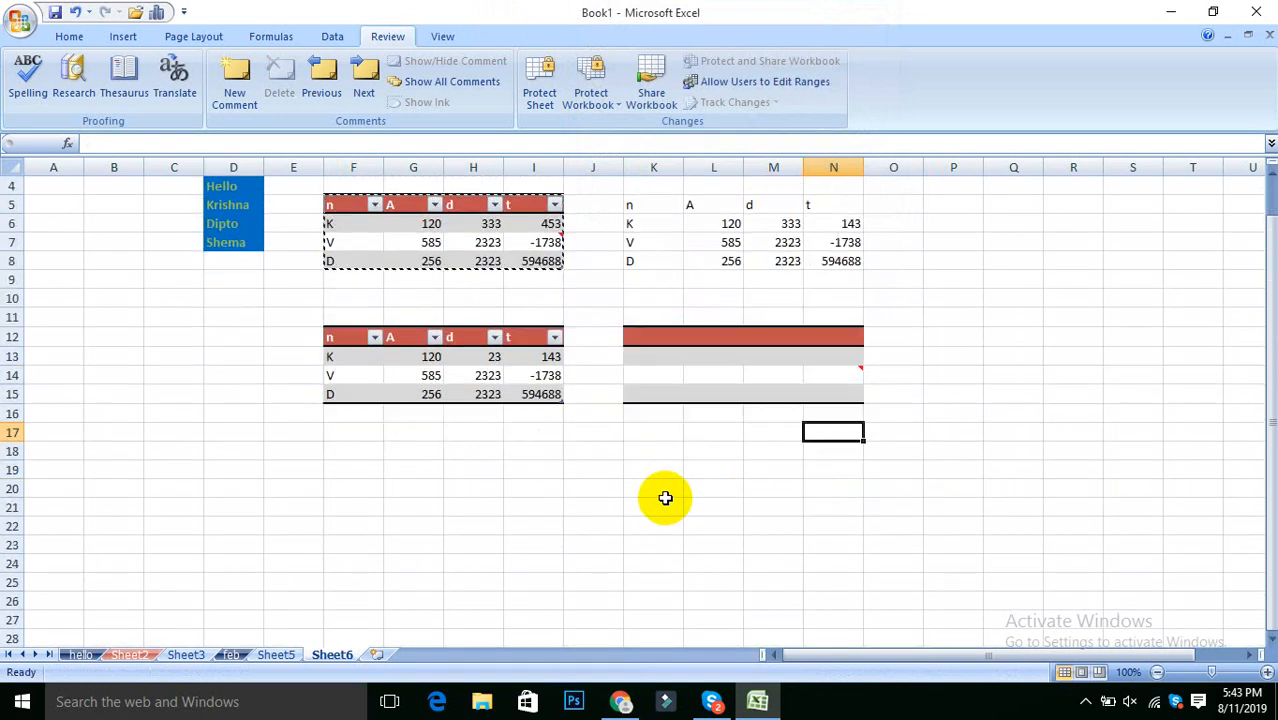
right_click(349, 205)
left_click(665, 470)
right_click(665, 470)
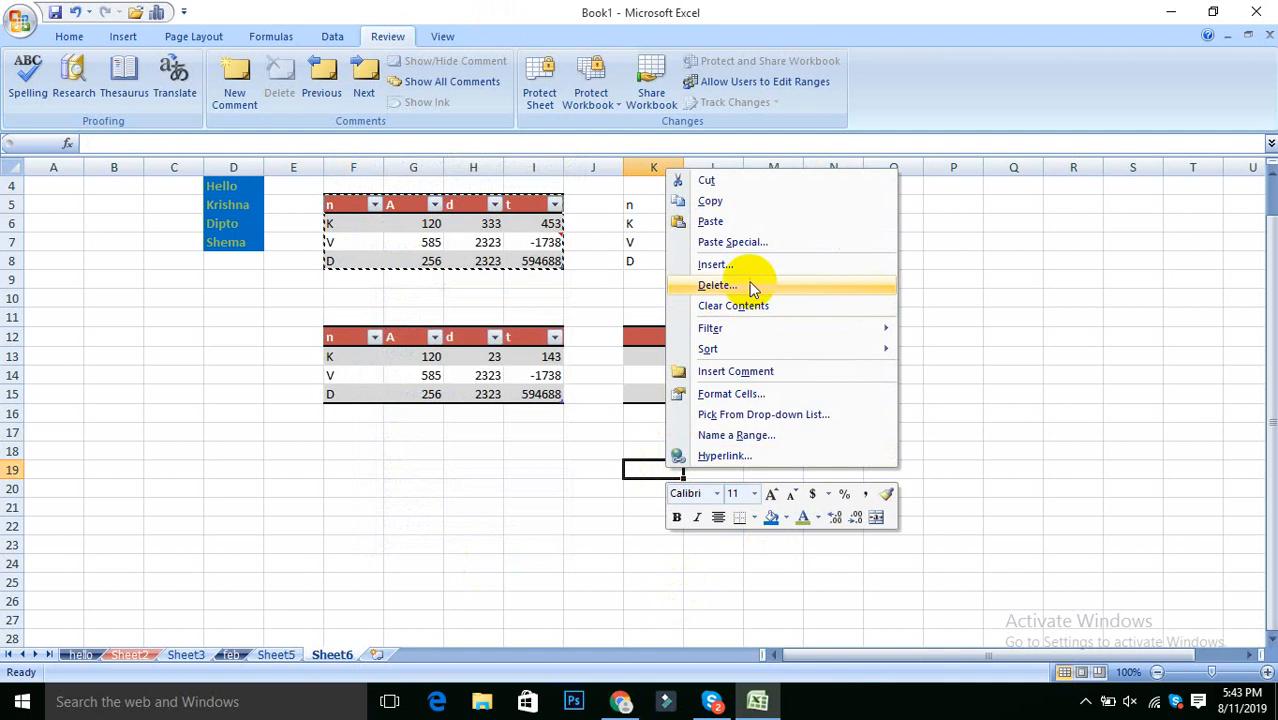
left_click(756, 242)
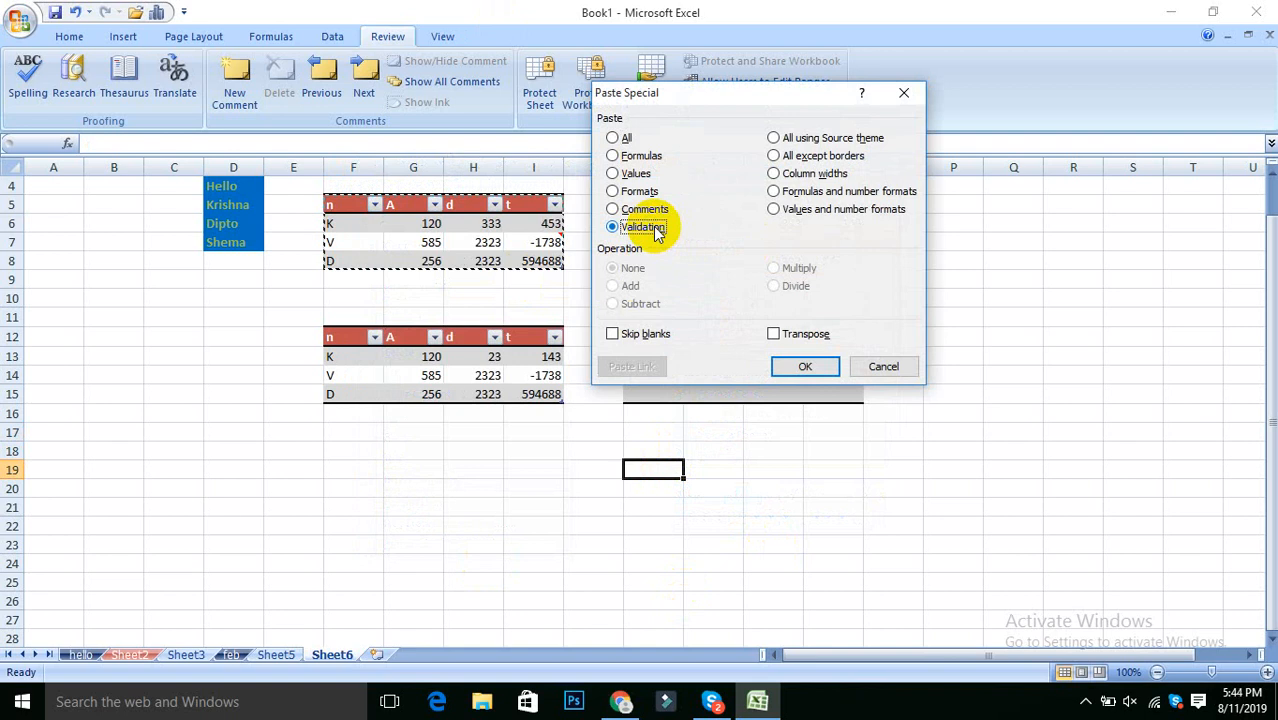
left_click(875, 363)
- Try replacing the number in H6 of the original table with the text ss
scroll(548, 418, "up", 1)
left_click(486, 280)
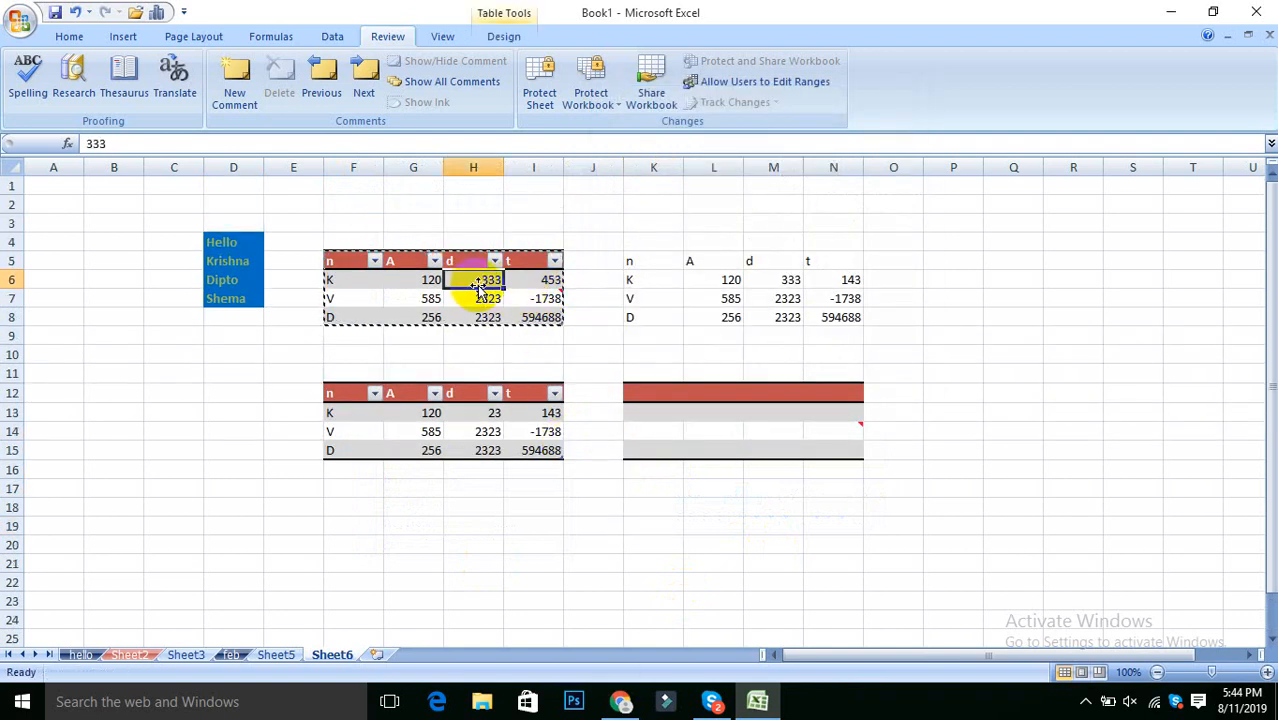
type("ss")
left_click(578, 395)
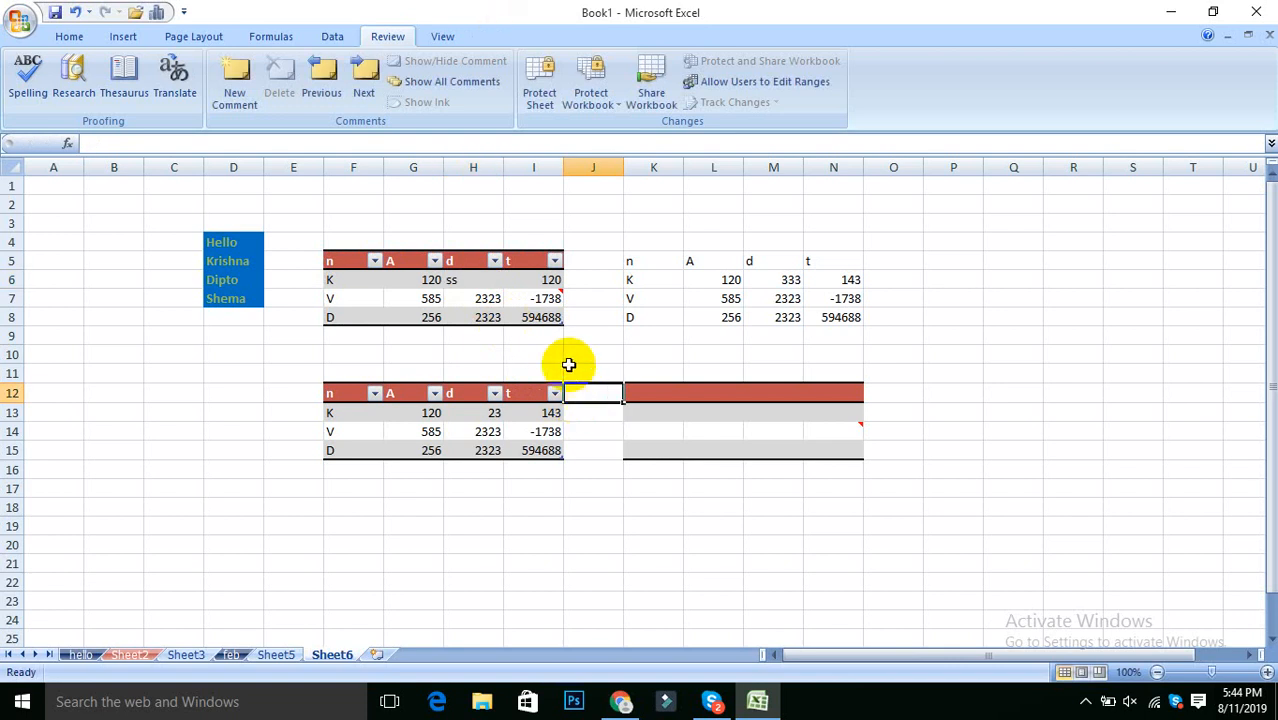
left_click(477, 282)
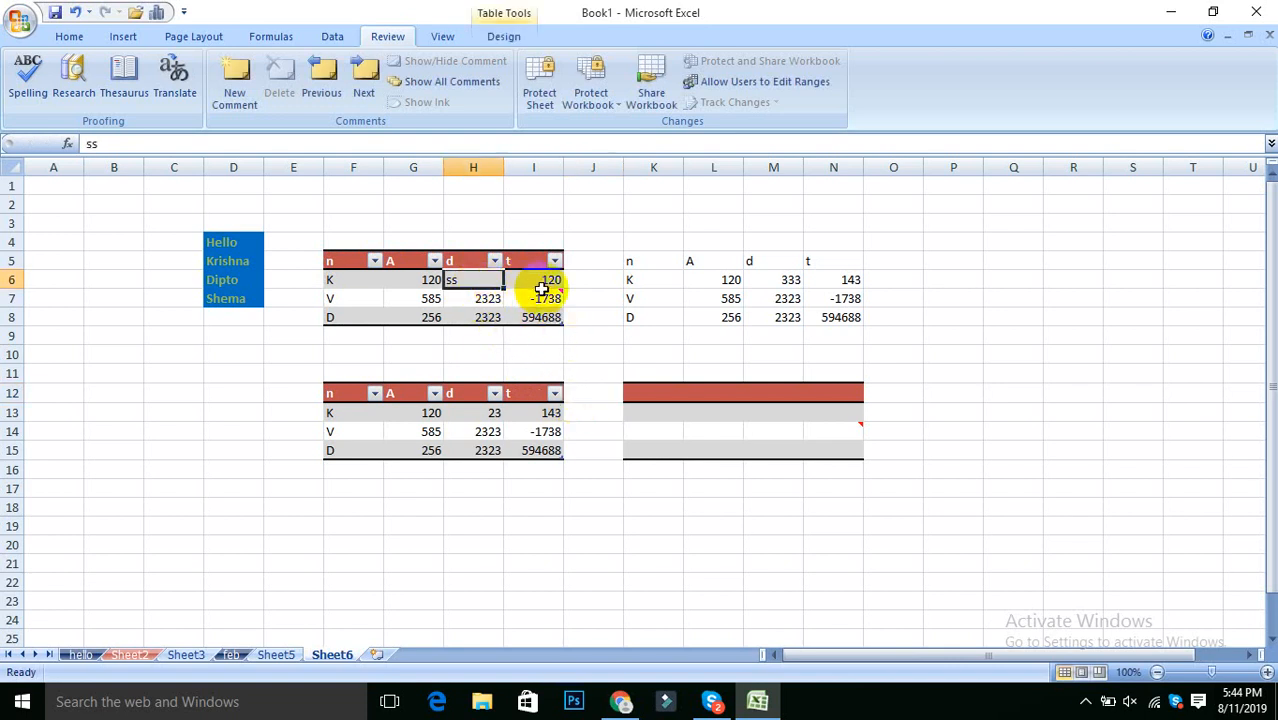
mouse_move(530, 292)
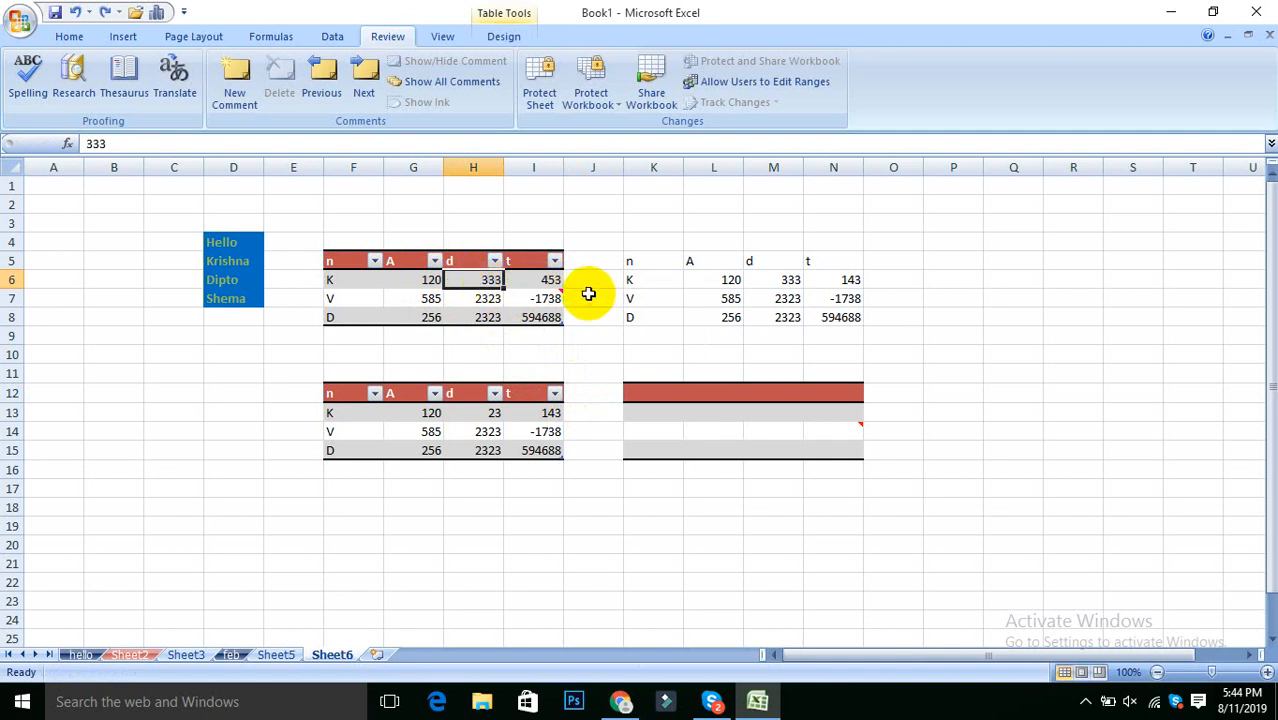
- Try replacing the number in H6 of the original table with the text aaa
type("aaa")
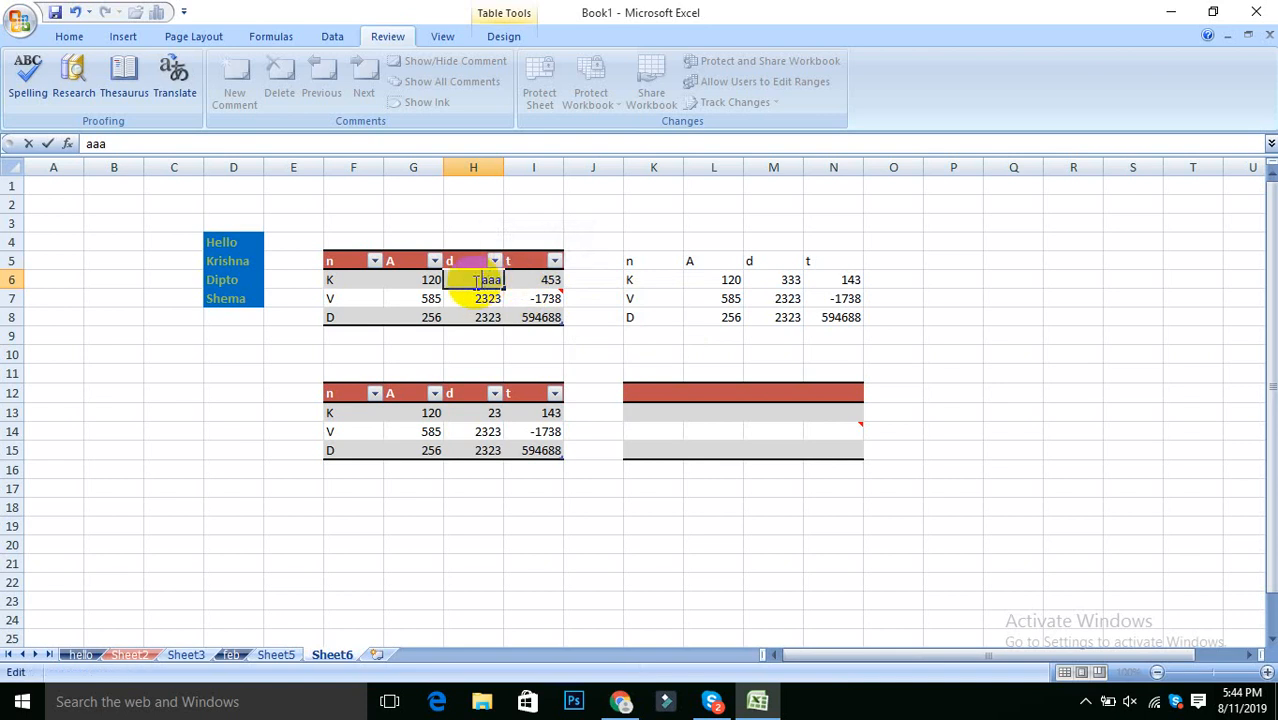
key("ctrl+Return")
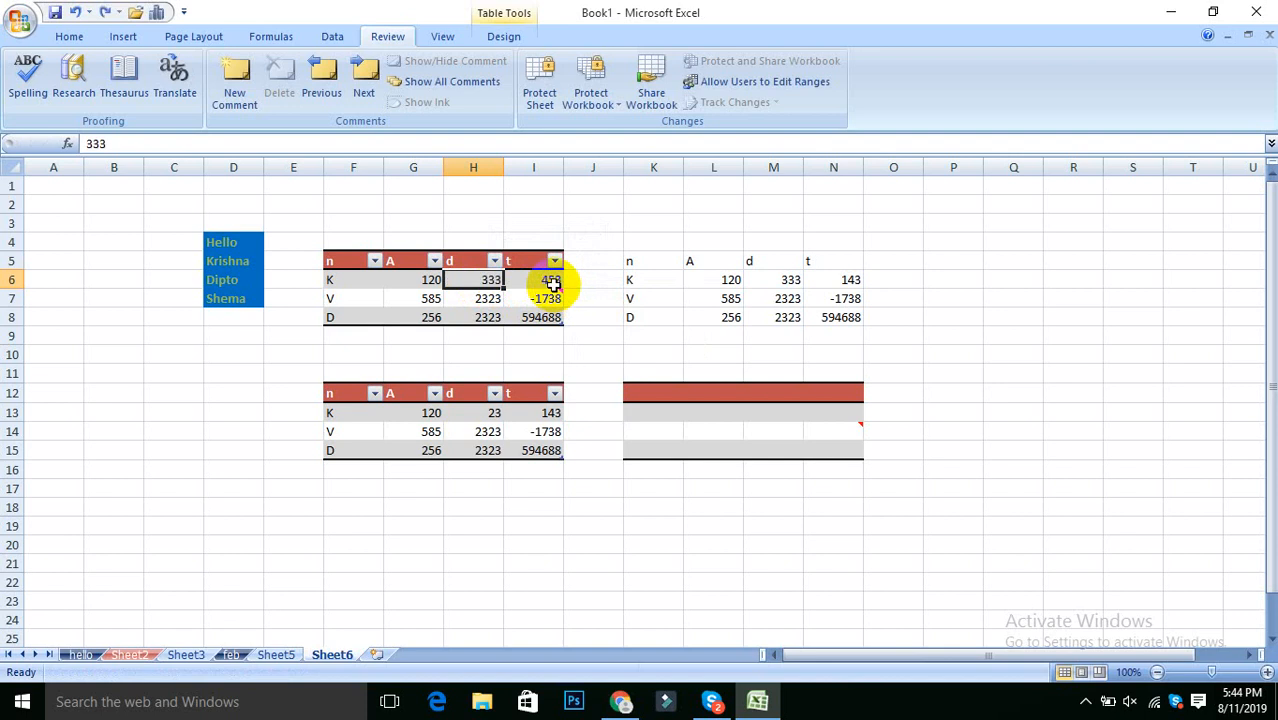
left_click(627, 293)
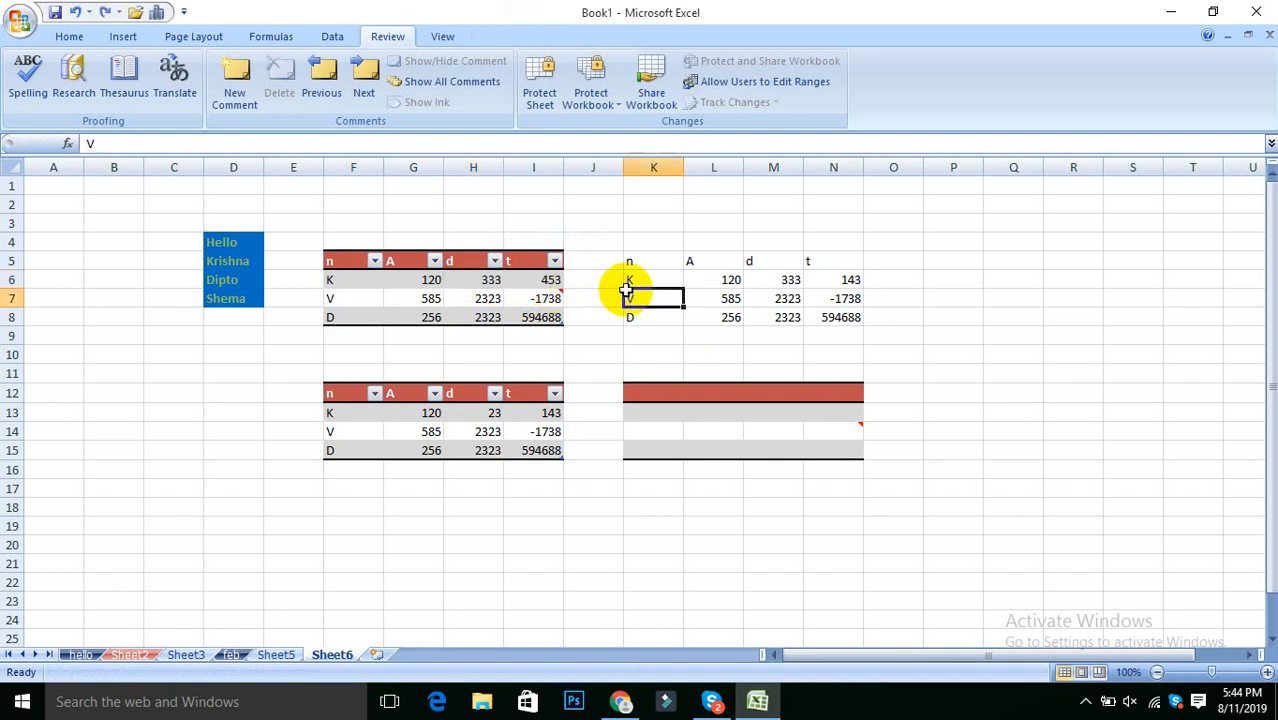
left_click(487, 281)
left_click(585, 280)
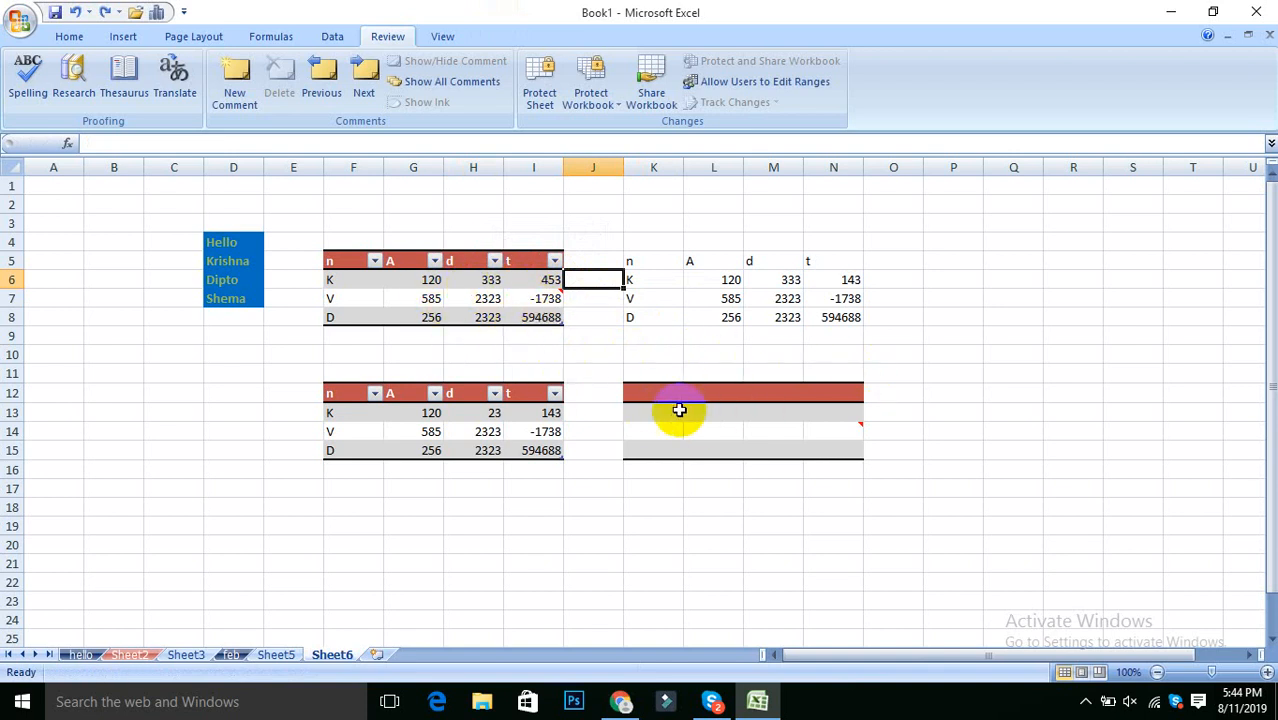
left_click(642, 393)
left_click_drag(642, 393, 833, 451)
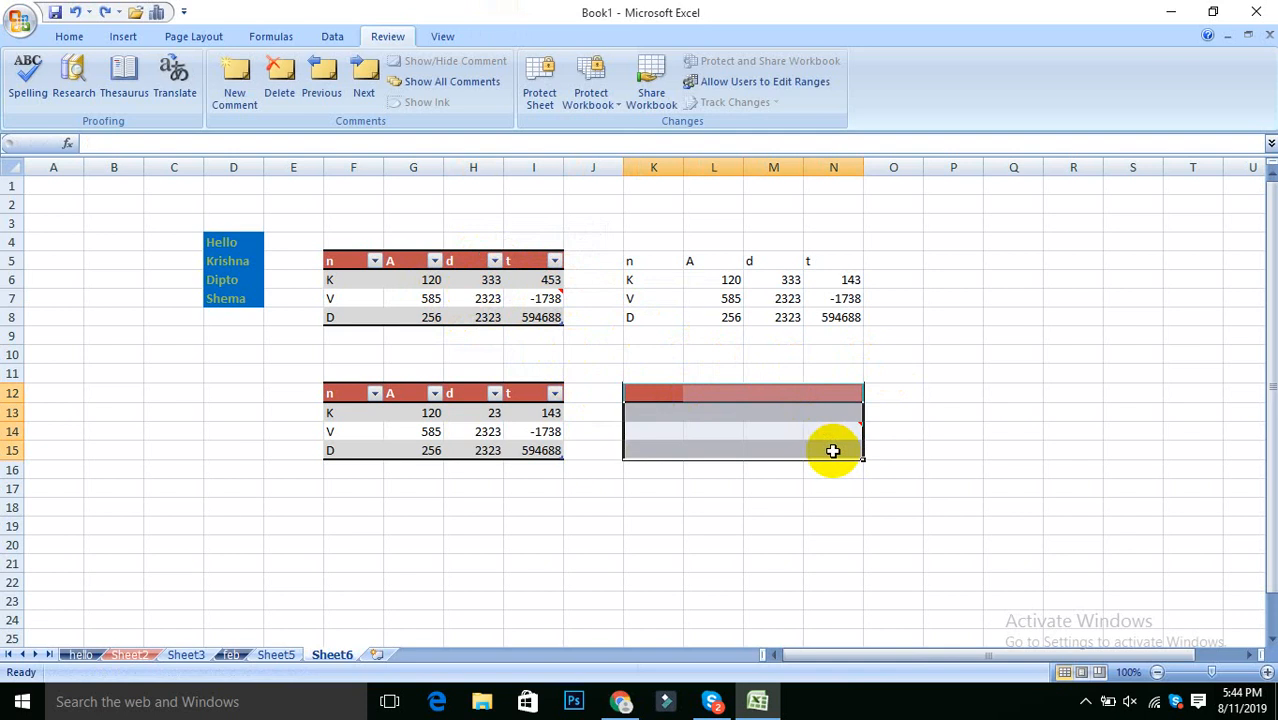
left_click_drag(342, 262, 528, 314)
right_click(528, 316)
left_click(576, 345)
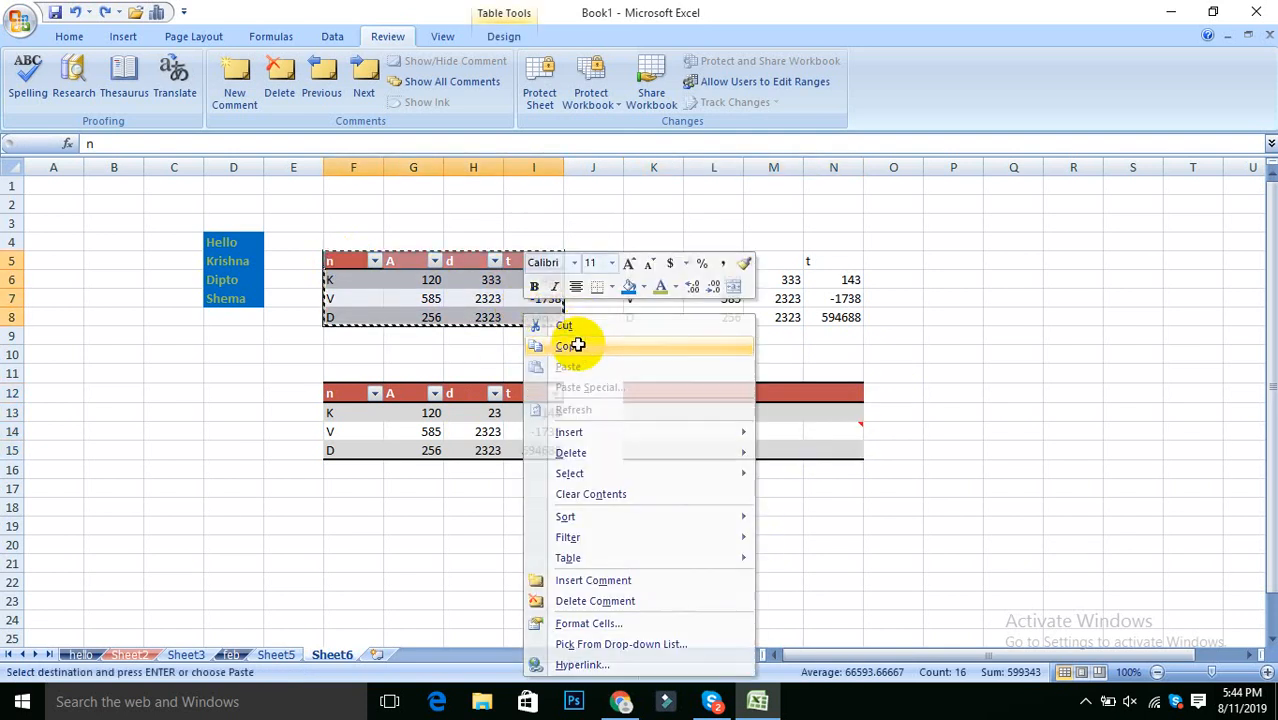
left_click(955, 392)
right_click(957, 392)
left_click(1015, 162)
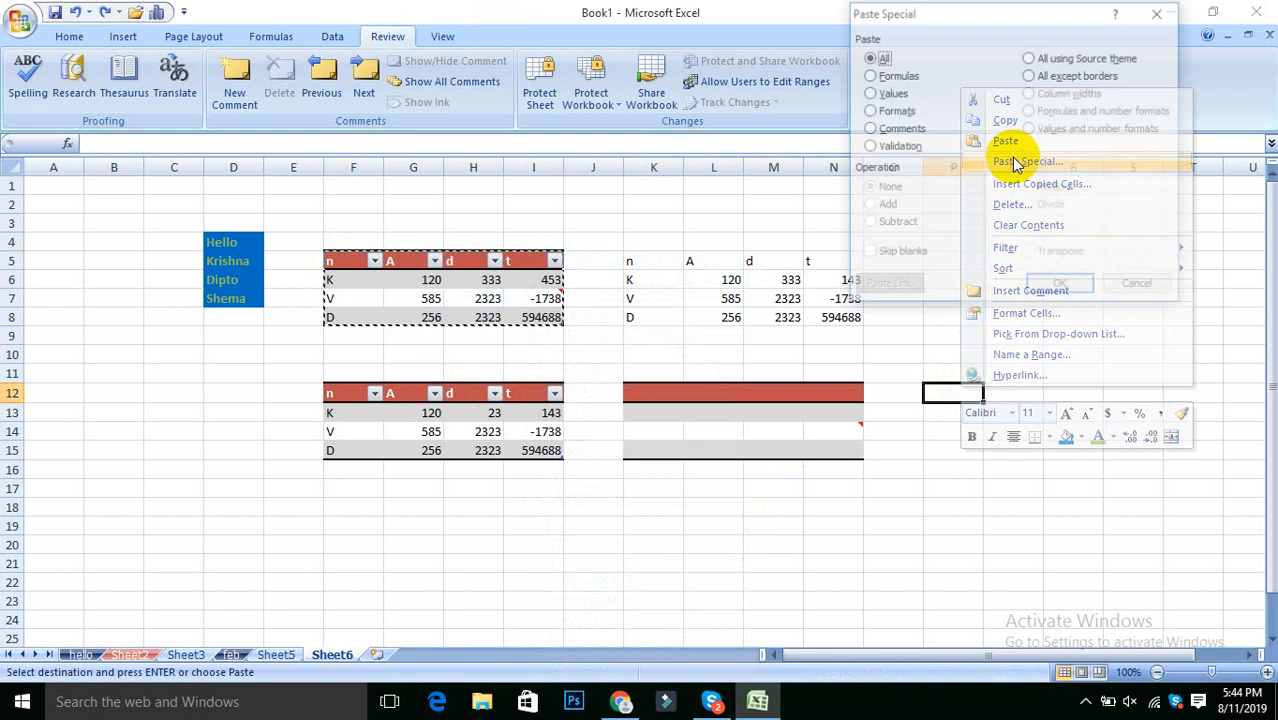
left_click(1137, 286)
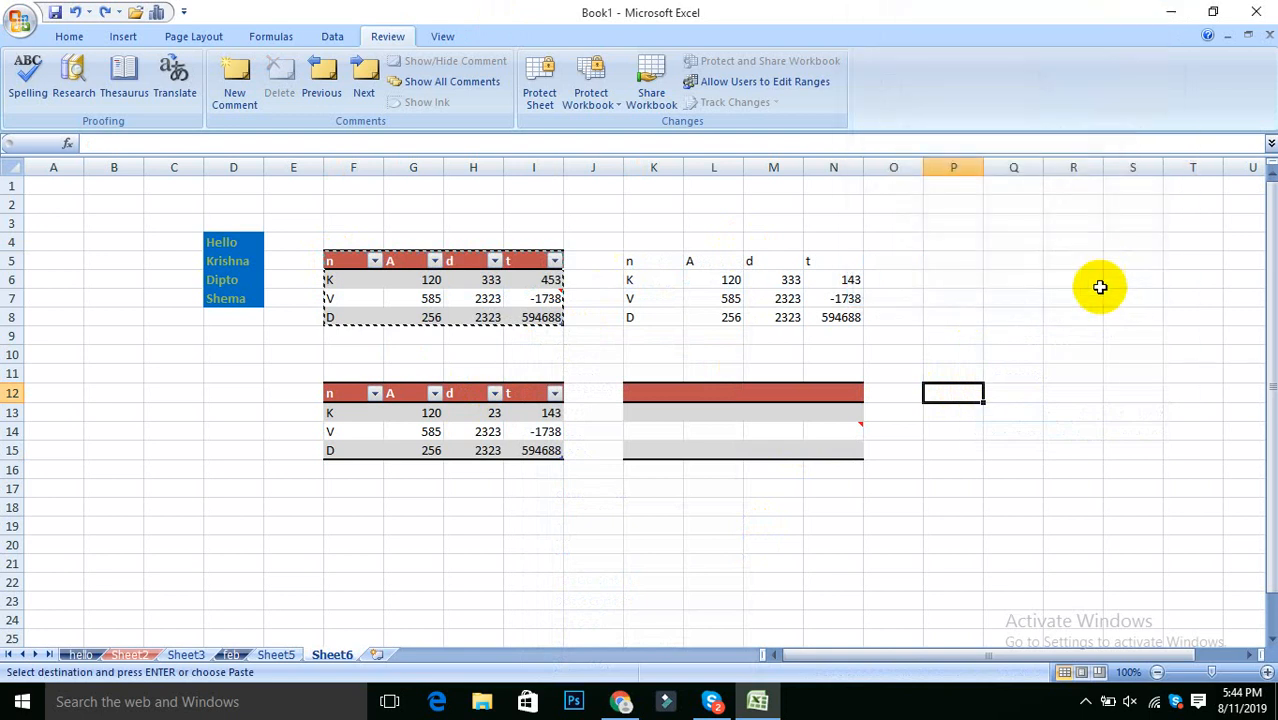
- Copy cell G6 of the original table and paste all of it into K18 with Paste Special
right_click(389, 281)
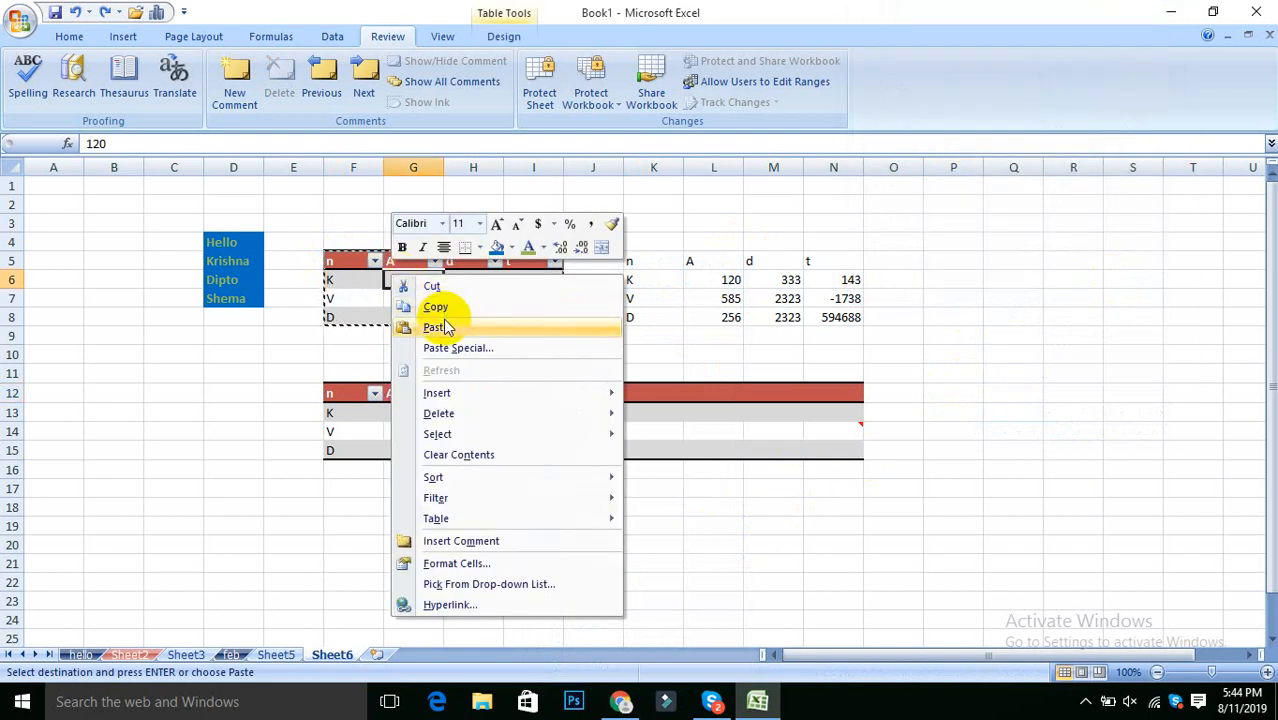
left_click(453, 309)
scroll(1021, 399, "down", 3)
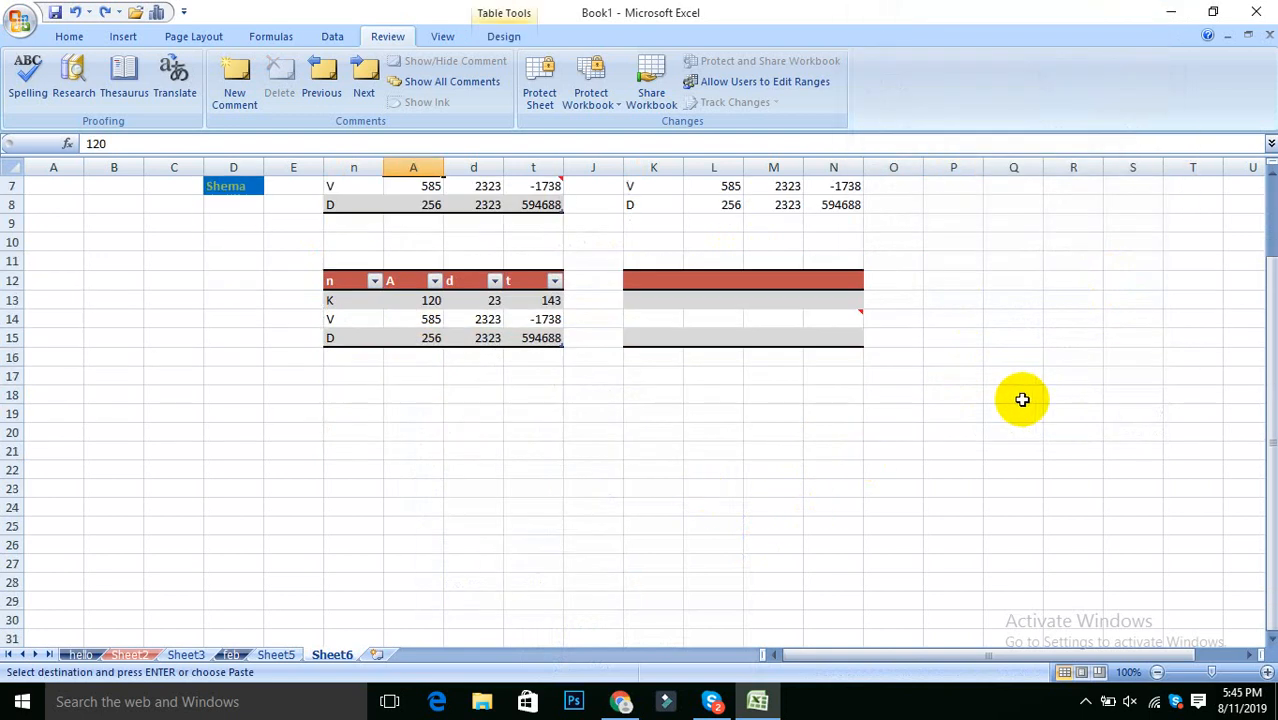
left_click(645, 347)
right_click(651, 344)
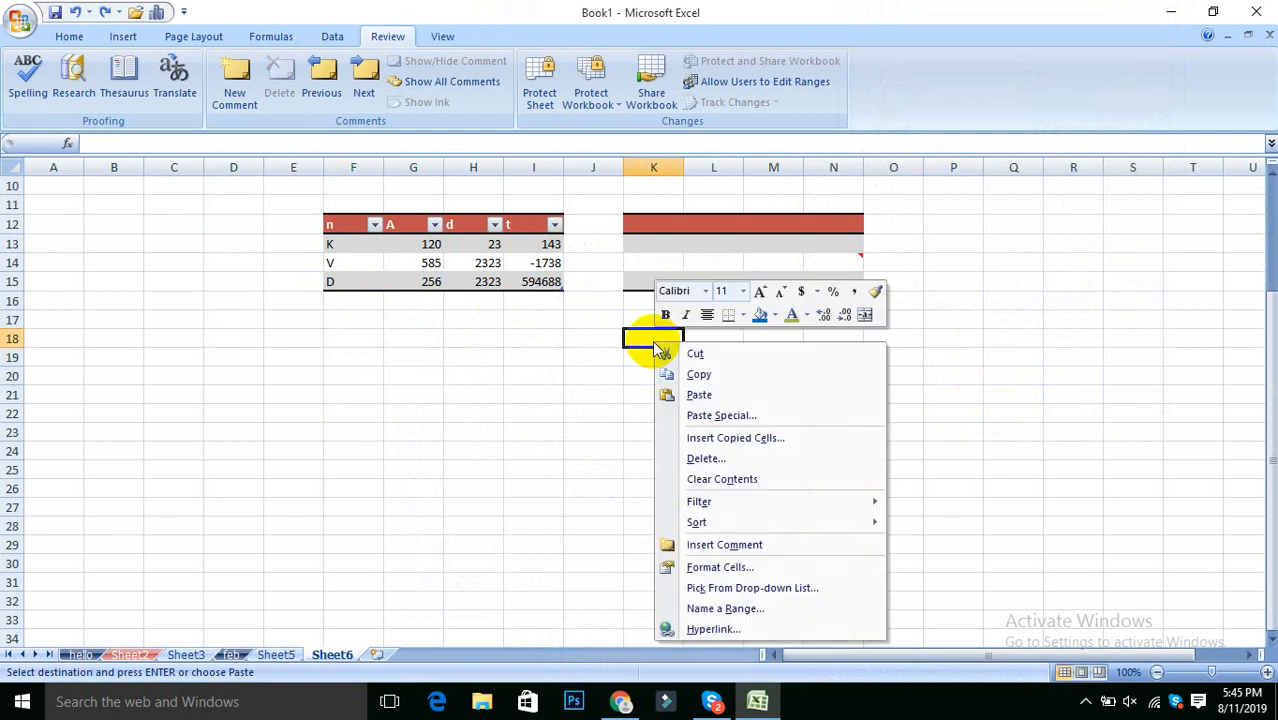
left_click(736, 414)
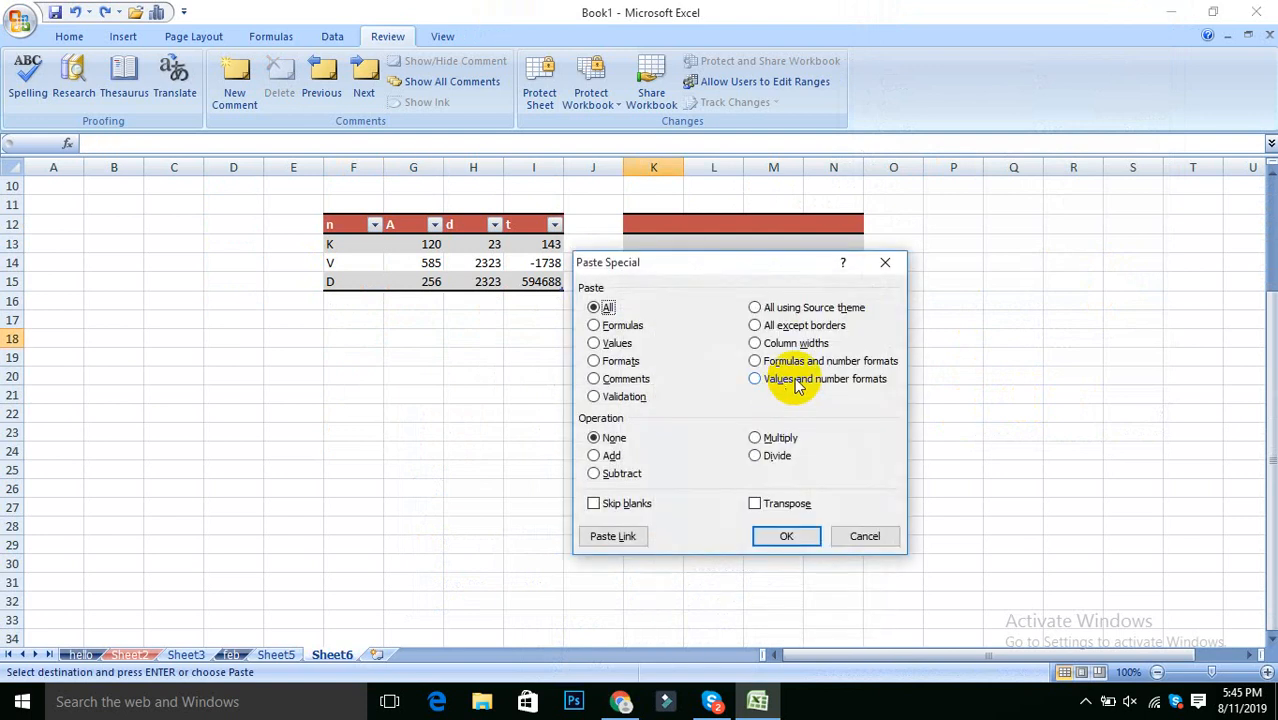
left_click(792, 537)
scroll(796, 538, "up", 3)
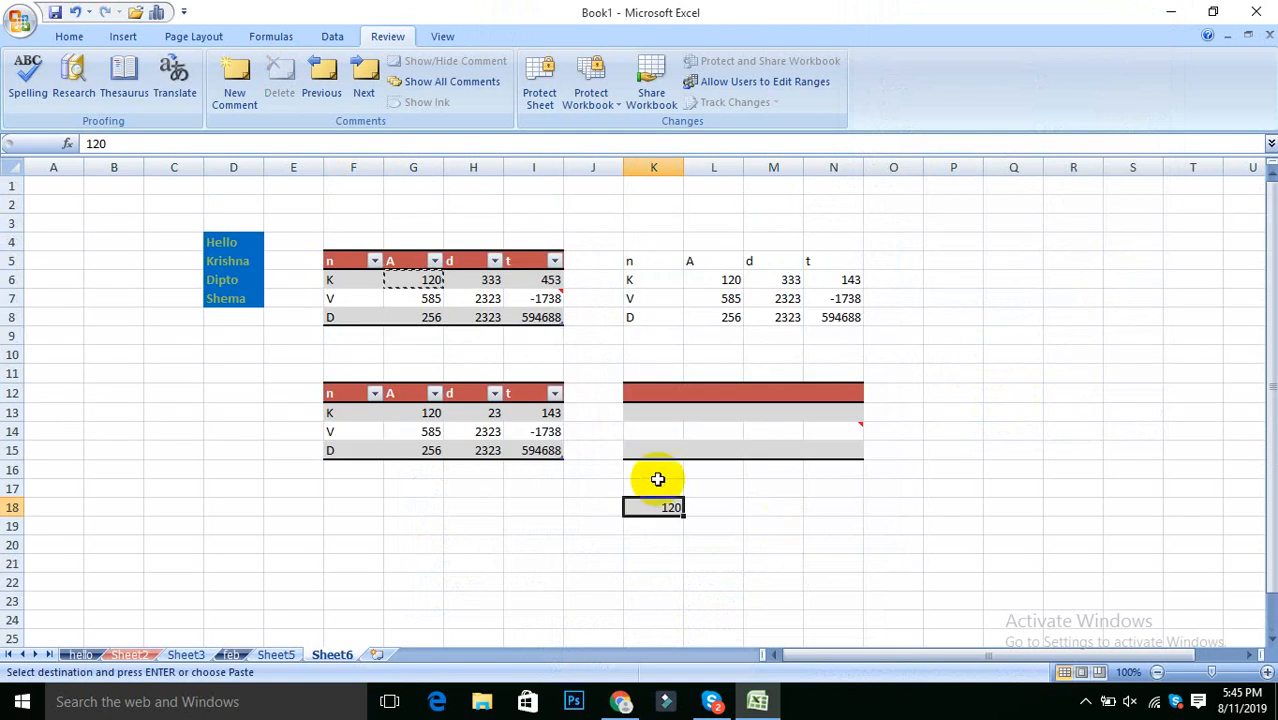
- Undo the paste into K18 and the earlier comments-only paste on the block at K12
left_click(645, 352)
key("ctrl+z")
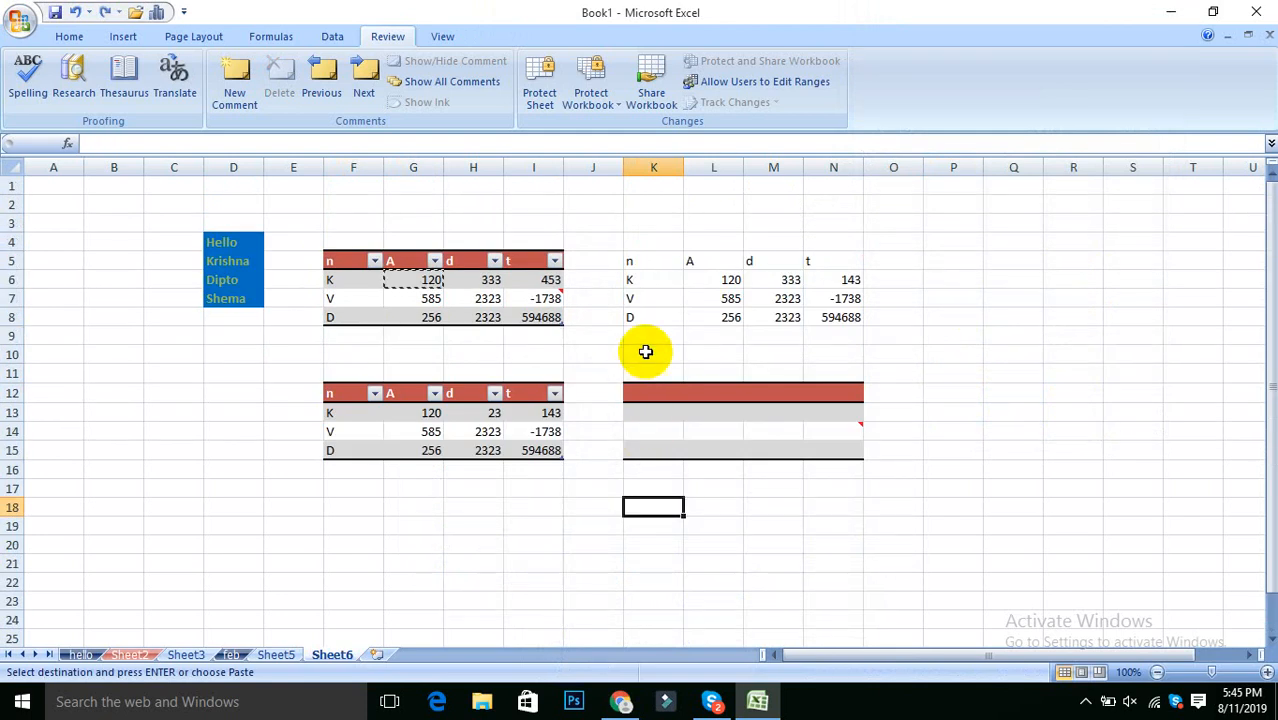
key("ctrl+z")
left_click(607, 366)
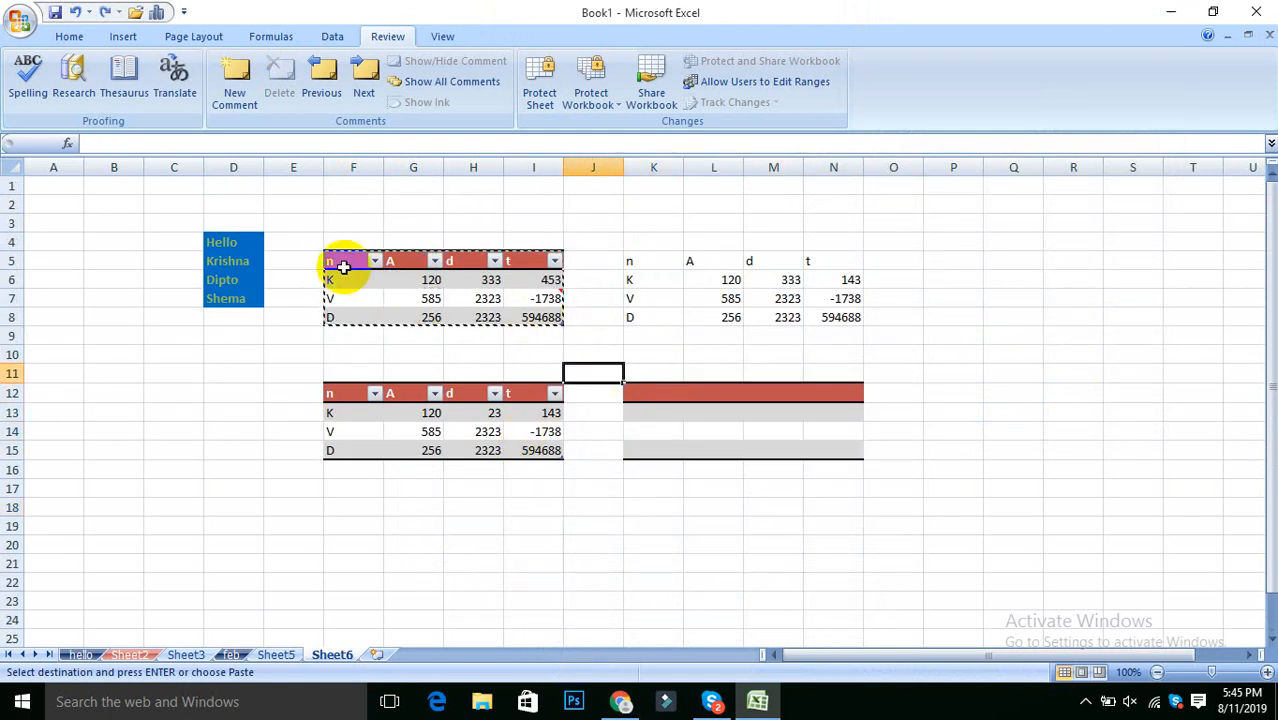
- Paste the original table F5:I8 as transposed formulas with Paste Special, starting at K17
left_click_drag(343, 265, 551, 330)
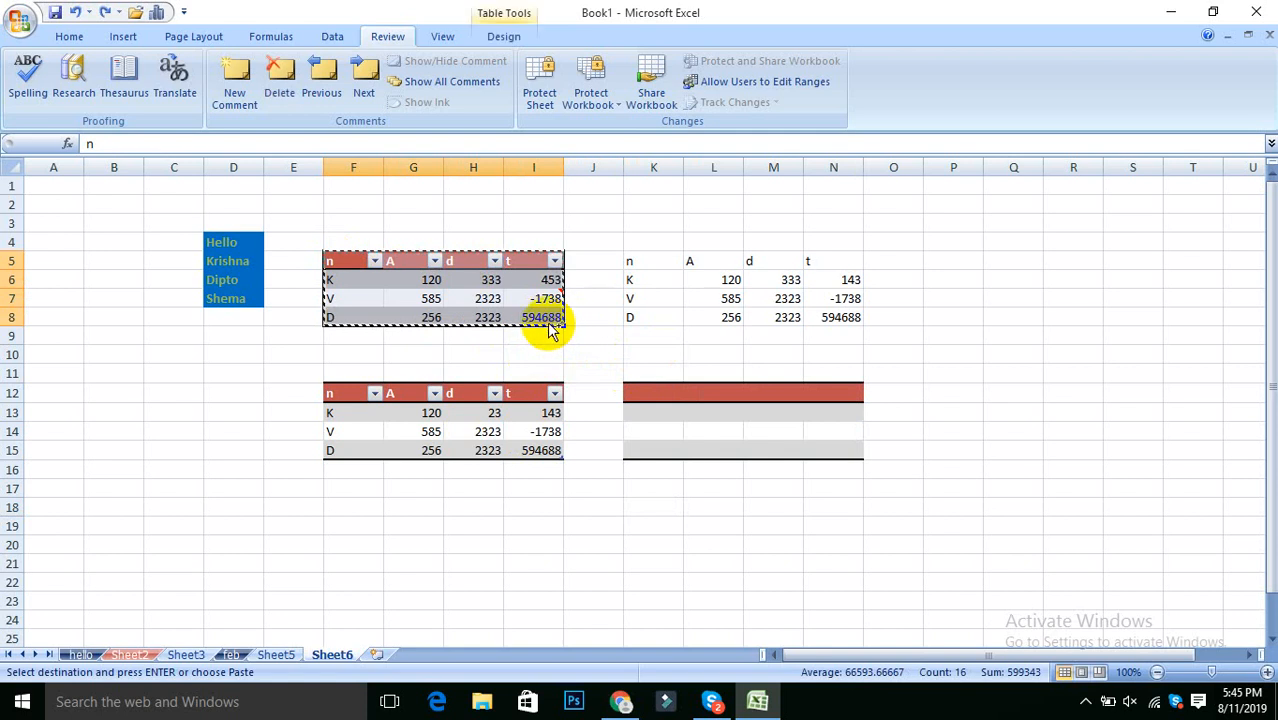
left_click(653, 490)
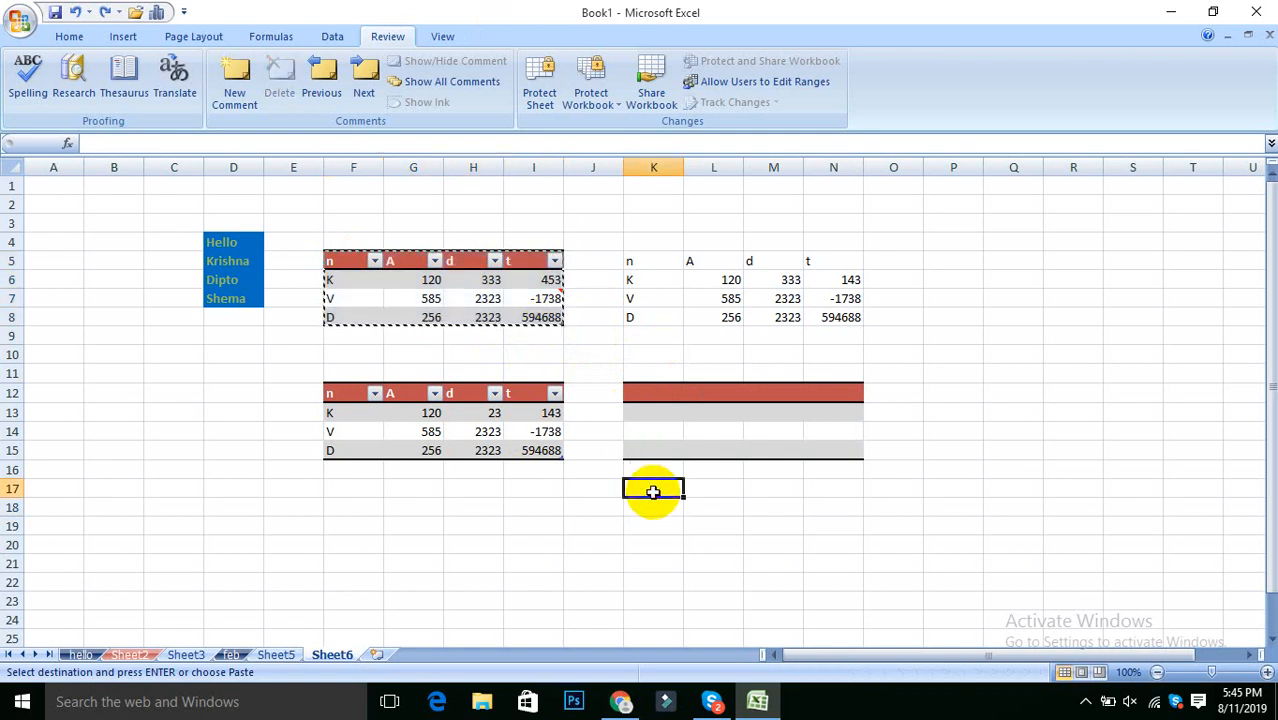
right_click(653, 490)
left_click(752, 264)
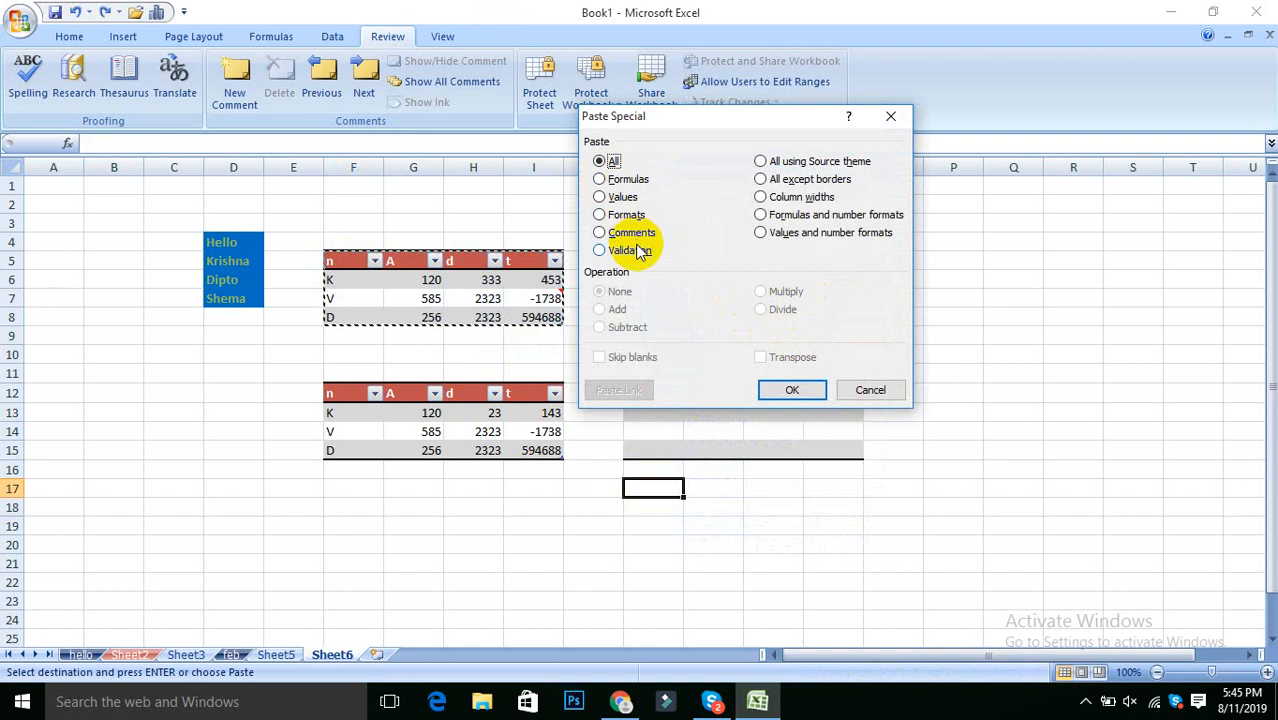
left_click(630, 180)
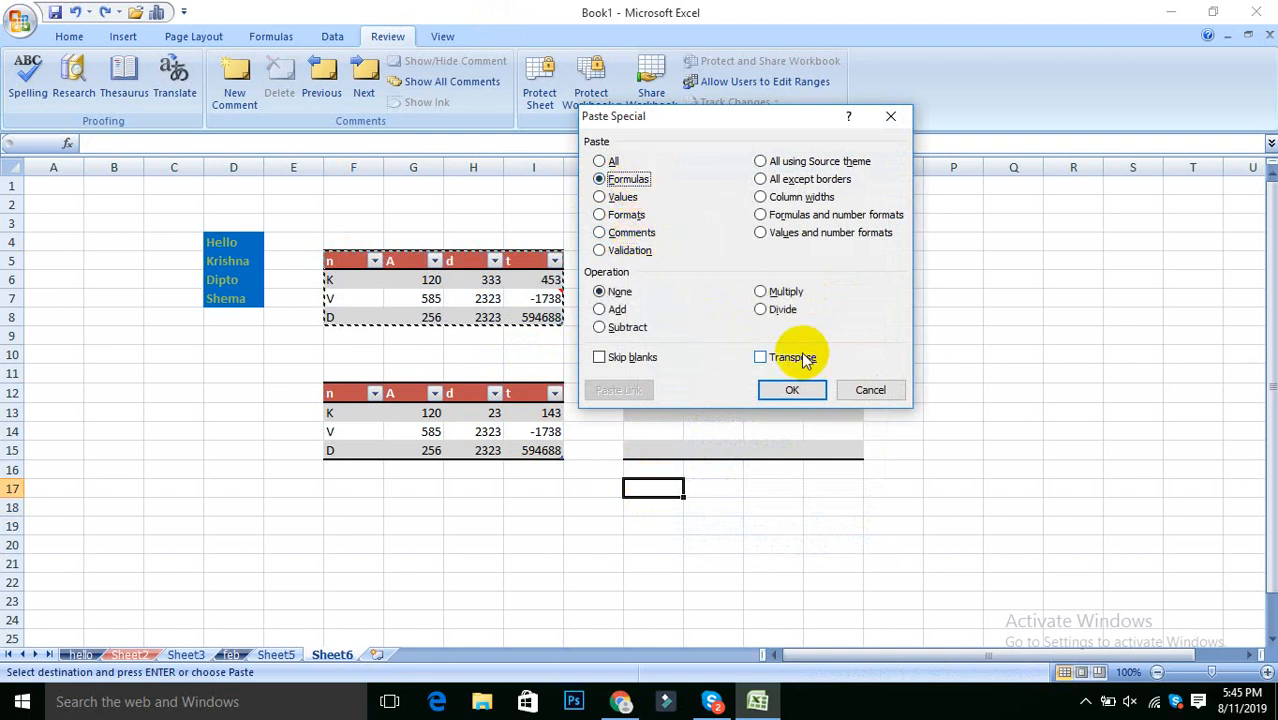
left_click(615, 160)
left_click(617, 180)
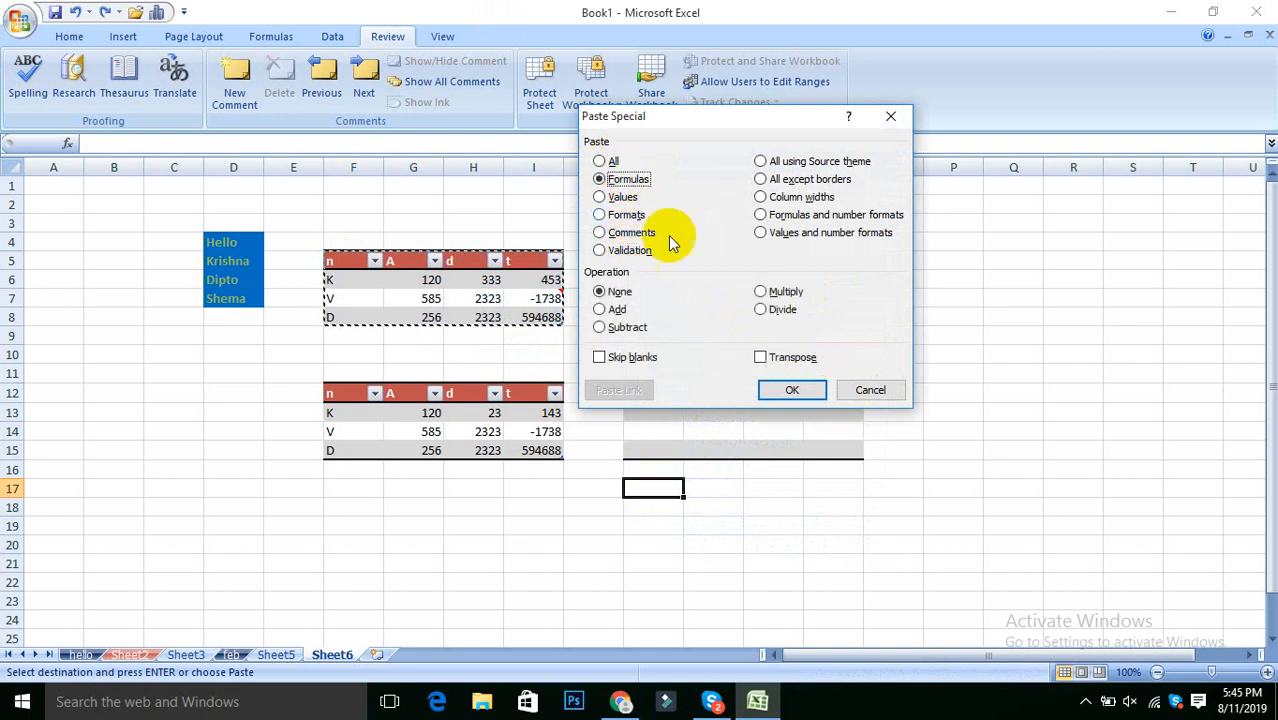
left_click(787, 357)
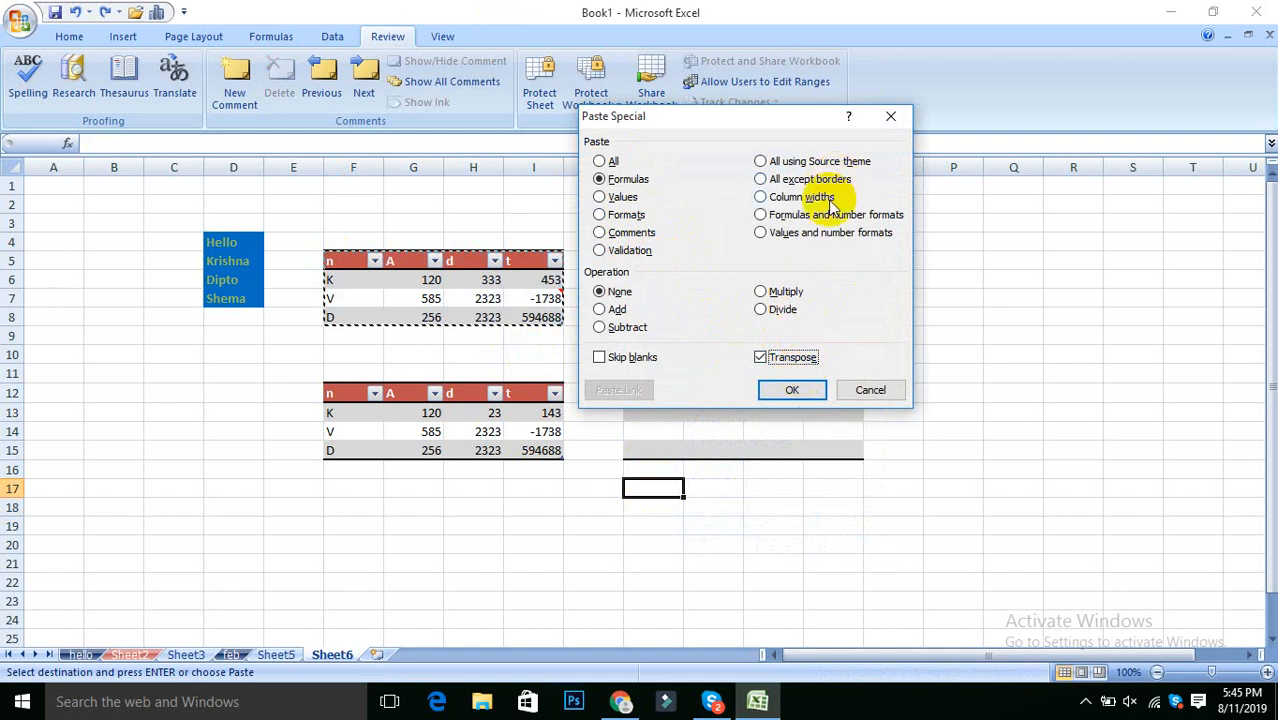
left_click(805, 390)
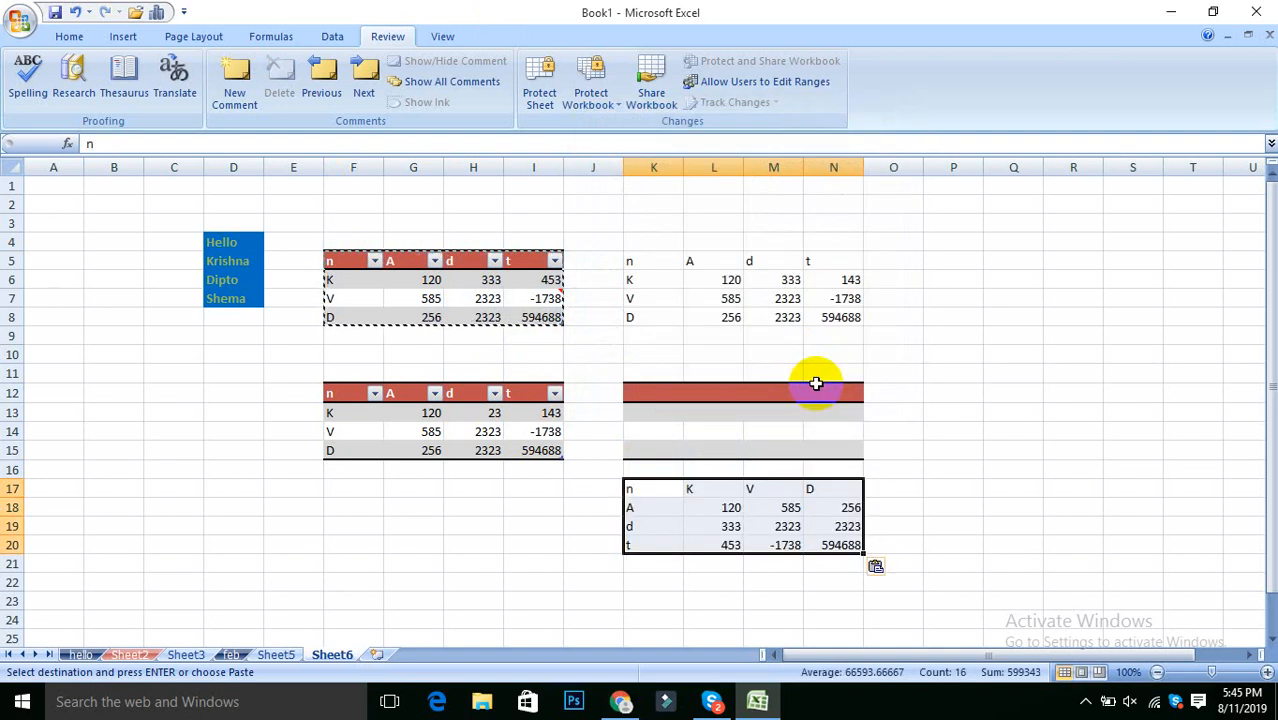
- Examine how the row labels of the original table are arranged as headers in the transposed block at K17:N20
left_click(668, 580)
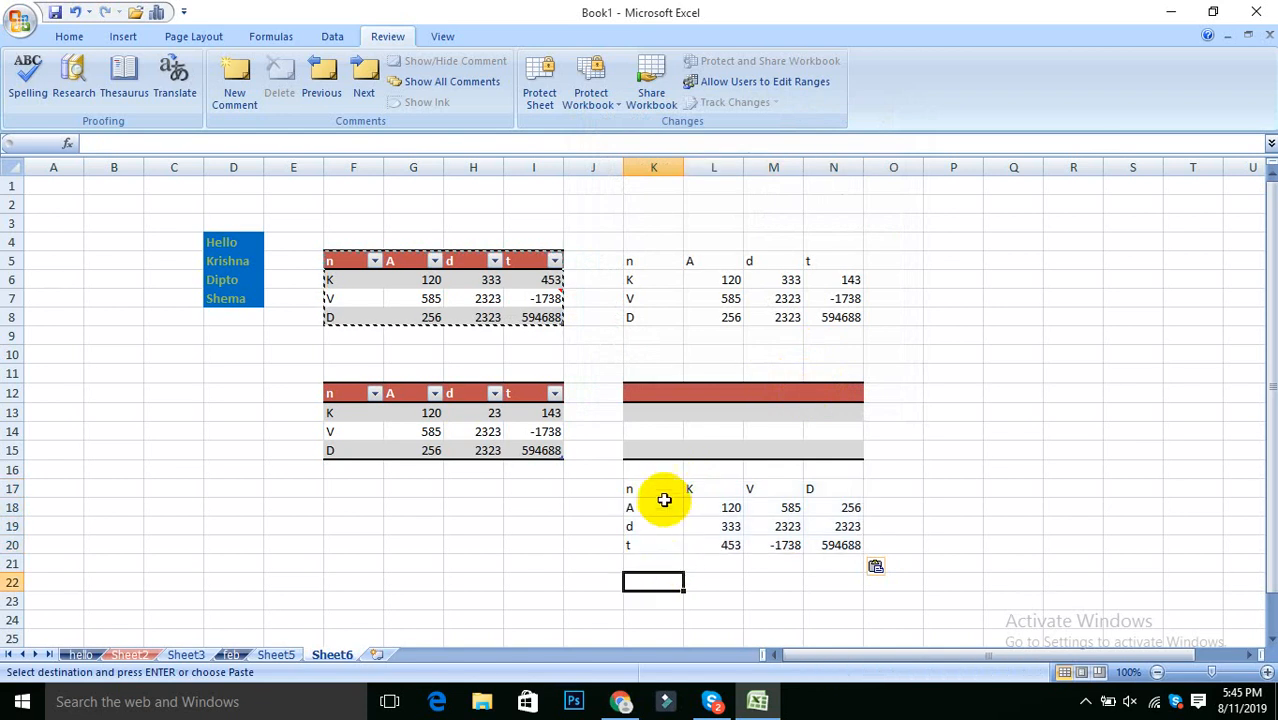
left_click(707, 494)
left_click(770, 490)
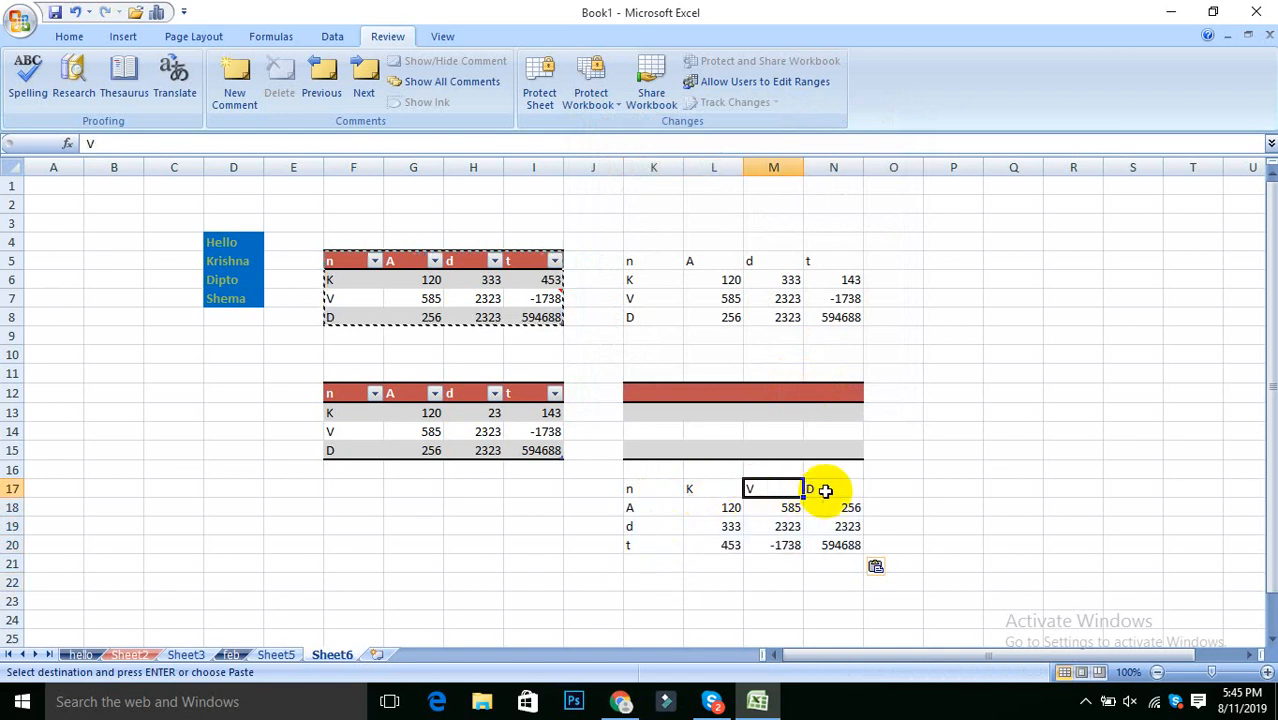
left_click(825, 490)
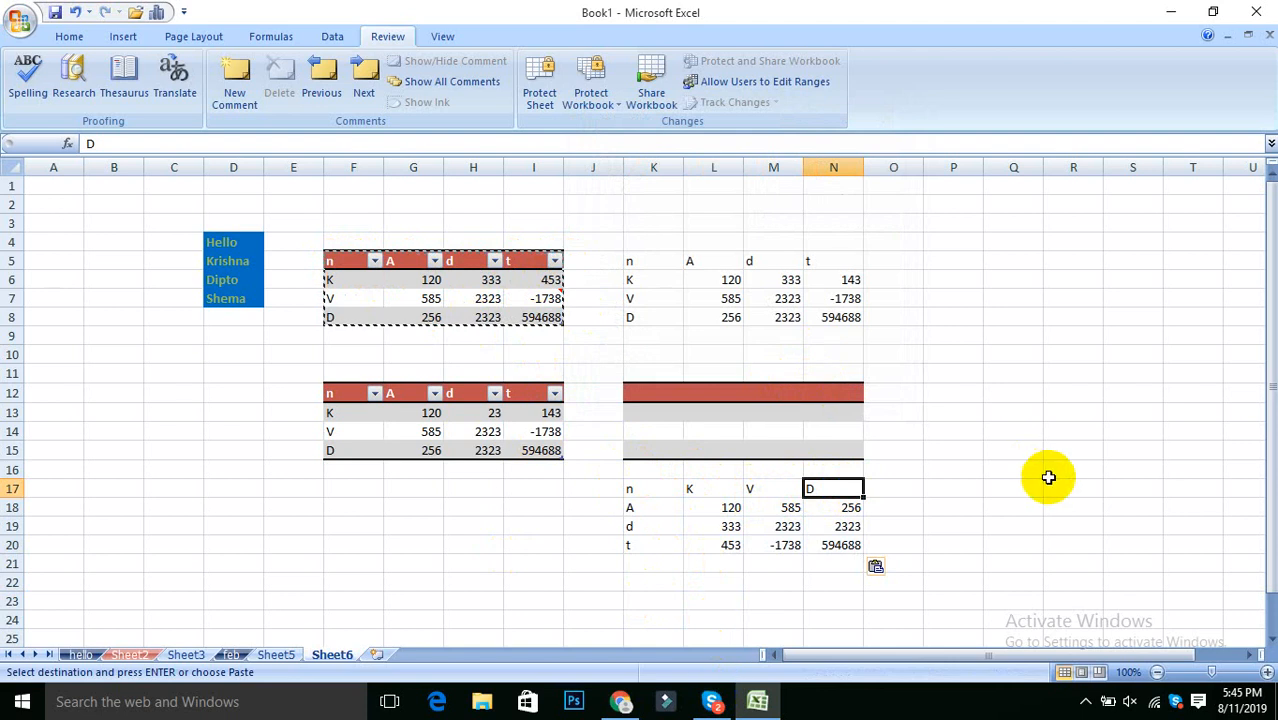
left_click(966, 566)
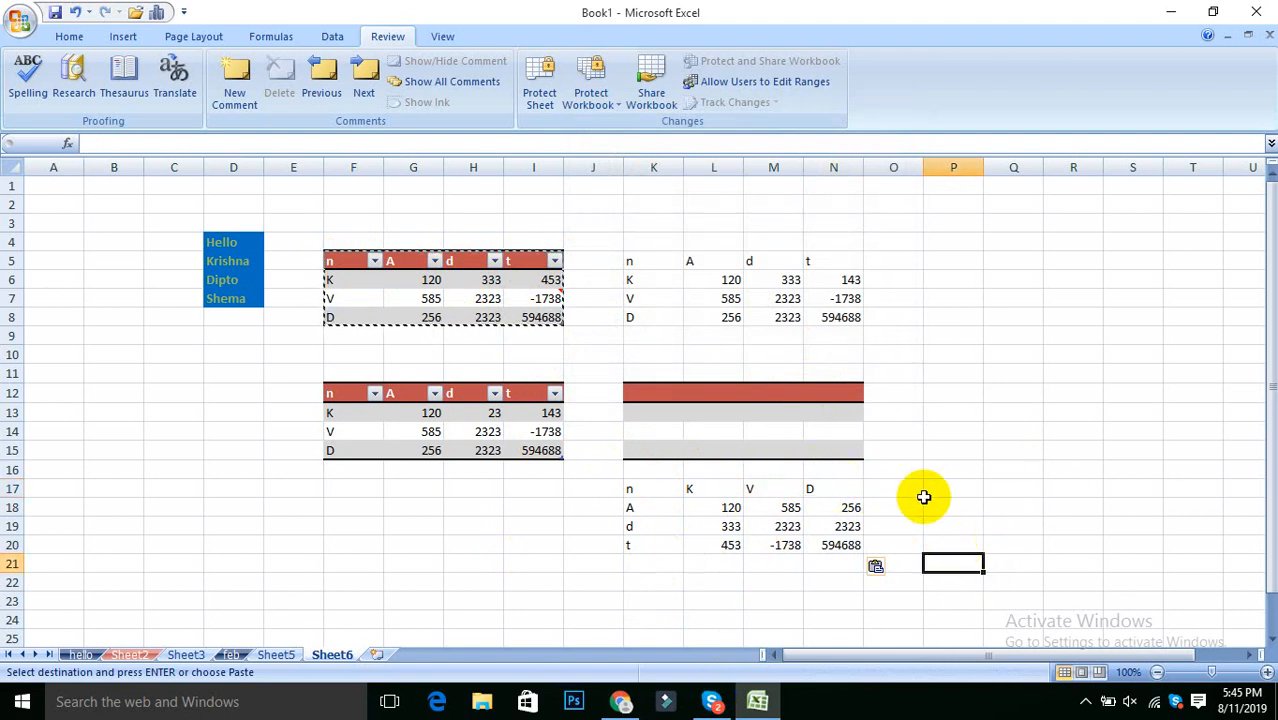
scroll(928, 490, "down", 1)
scroll(928, 490, "up", 1)
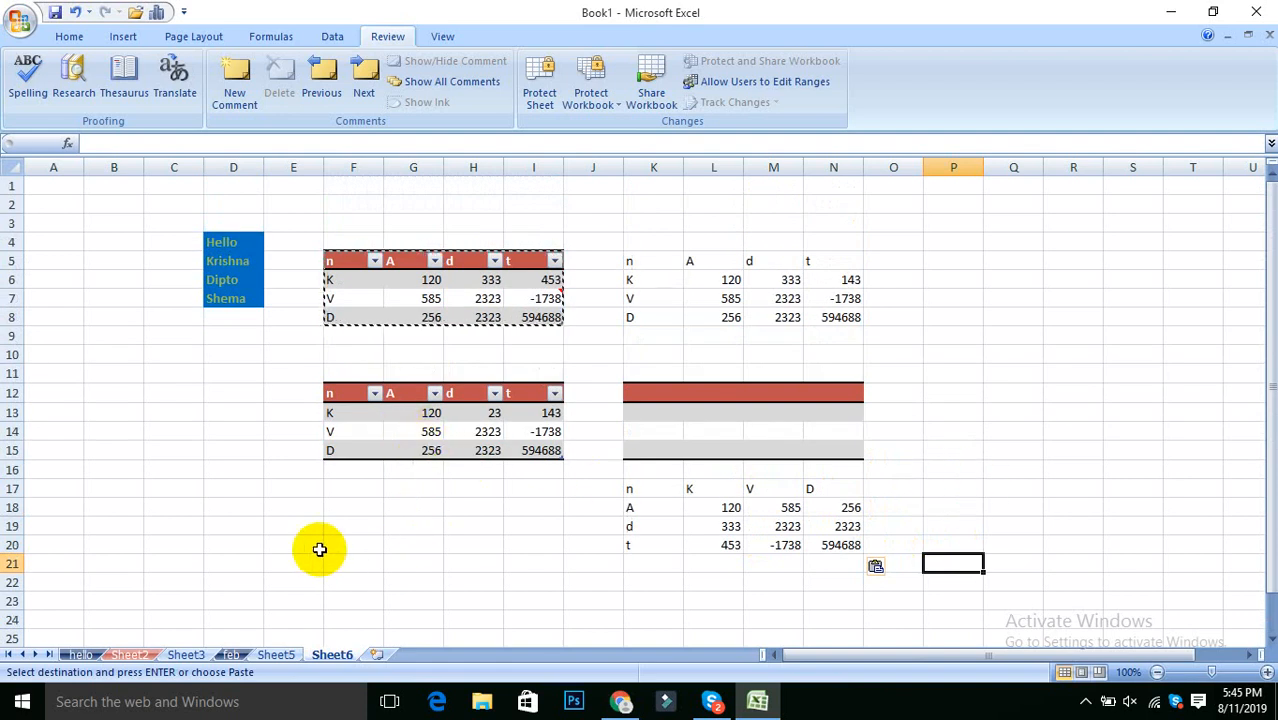
- Enter 225 in H18 and s in F20 below the second table
left_click(335, 505)
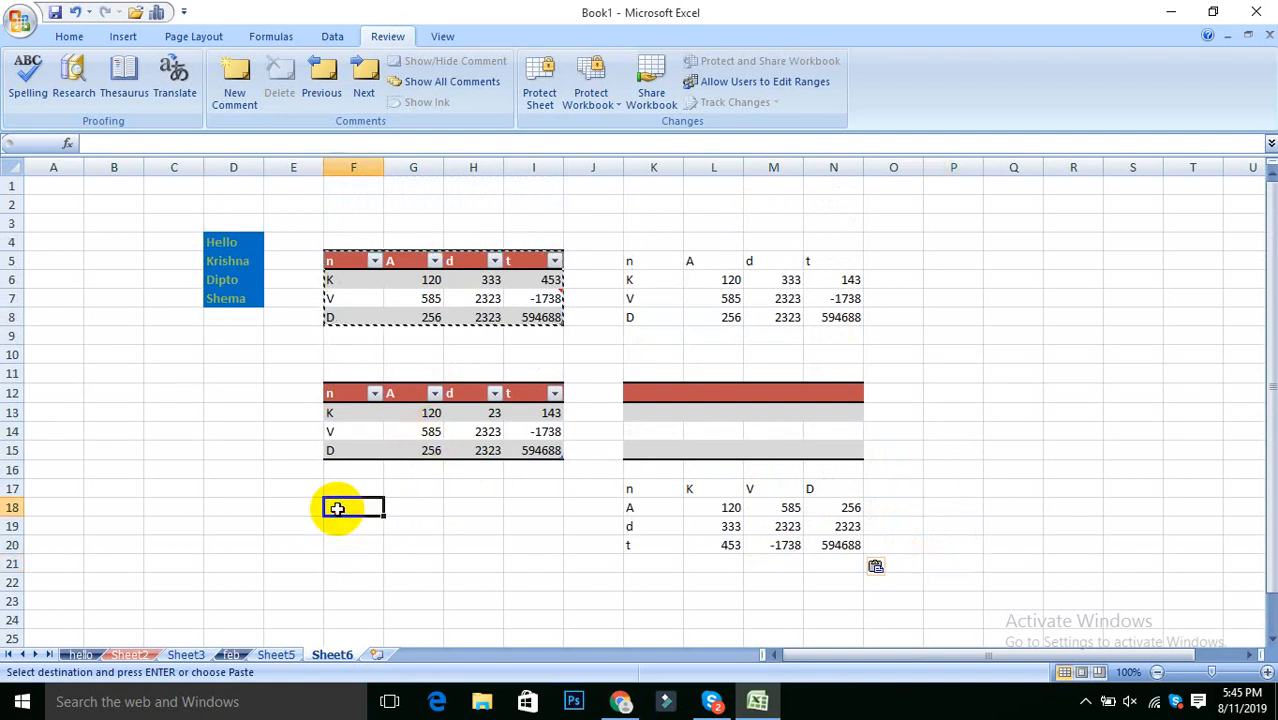
left_click(476, 515)
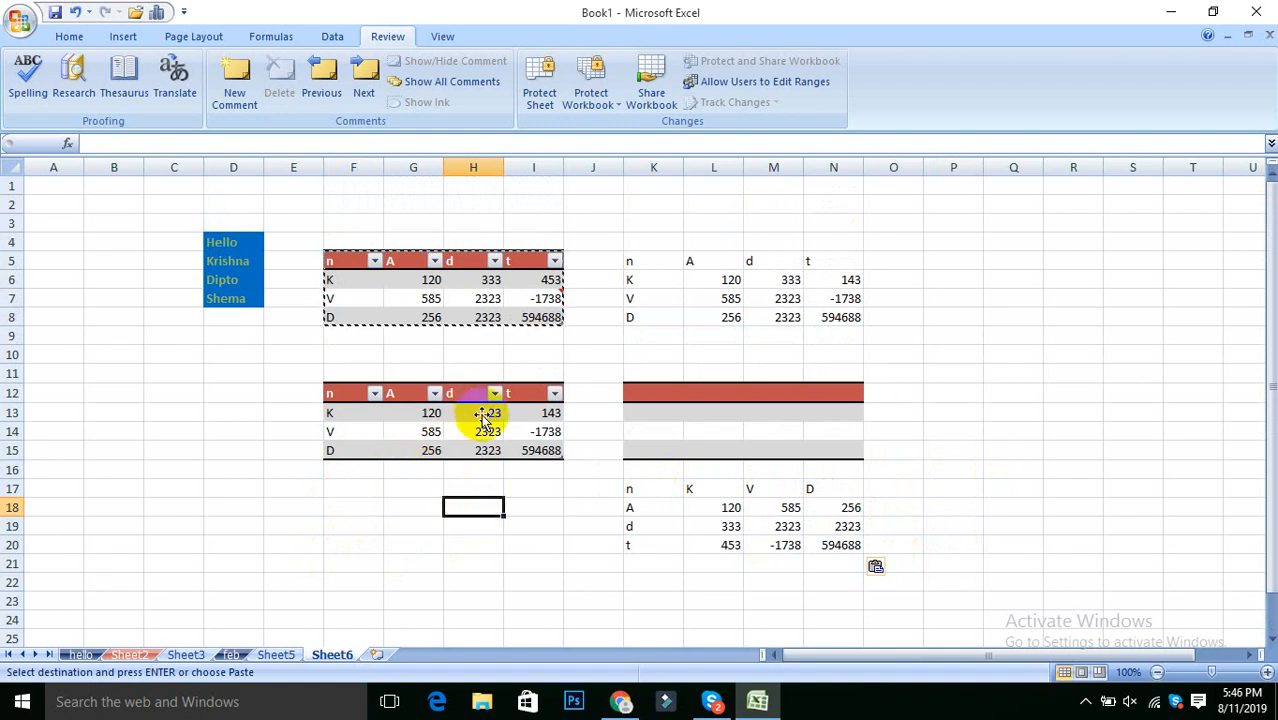
type("225")
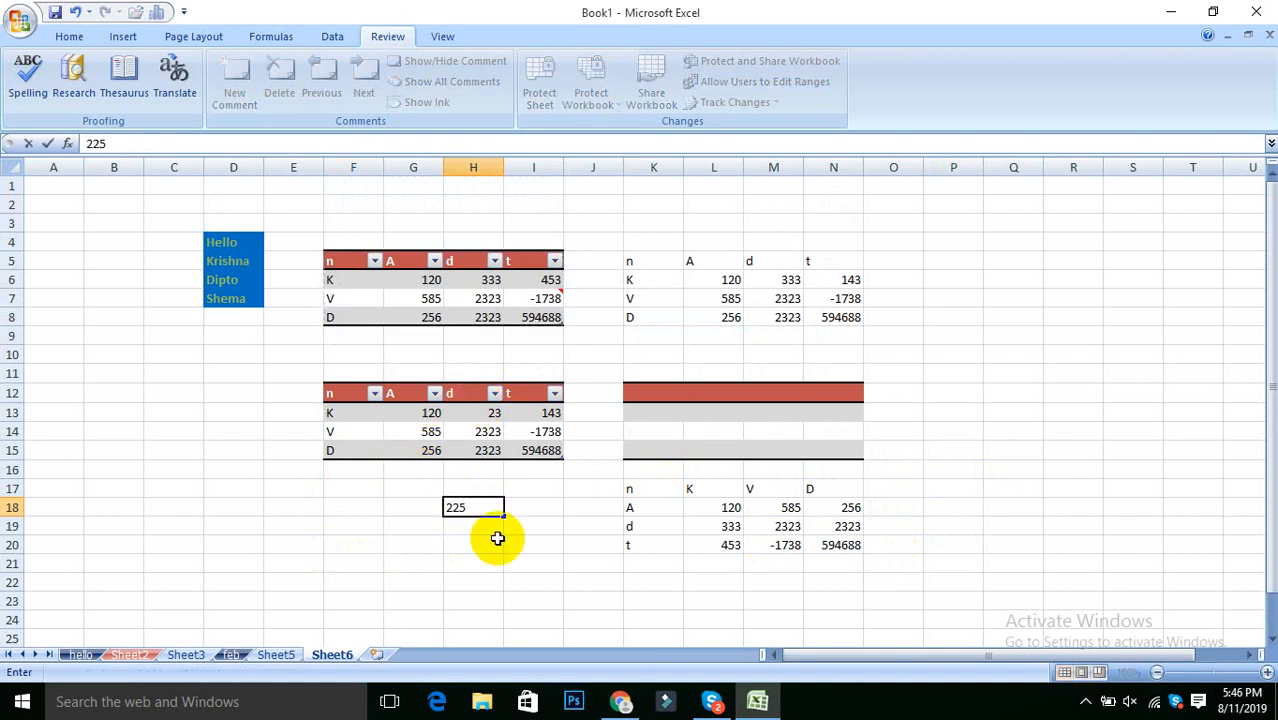
left_click(361, 548)
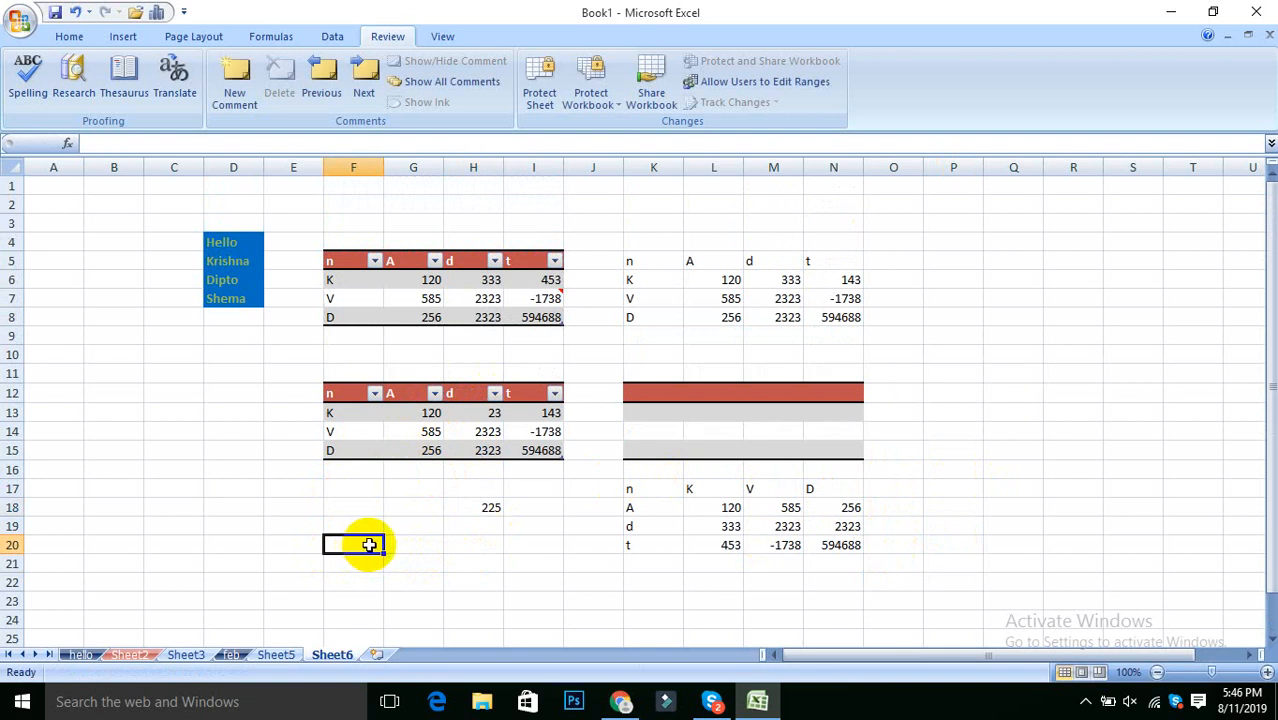
type("s")
left_click(465, 560)
- Copy F18:I21 and paste it onto the second table at F12:I15 with Paste Special, using All and Skip blanks
left_click_drag(348, 512, 522, 561)
right_click(522, 561)
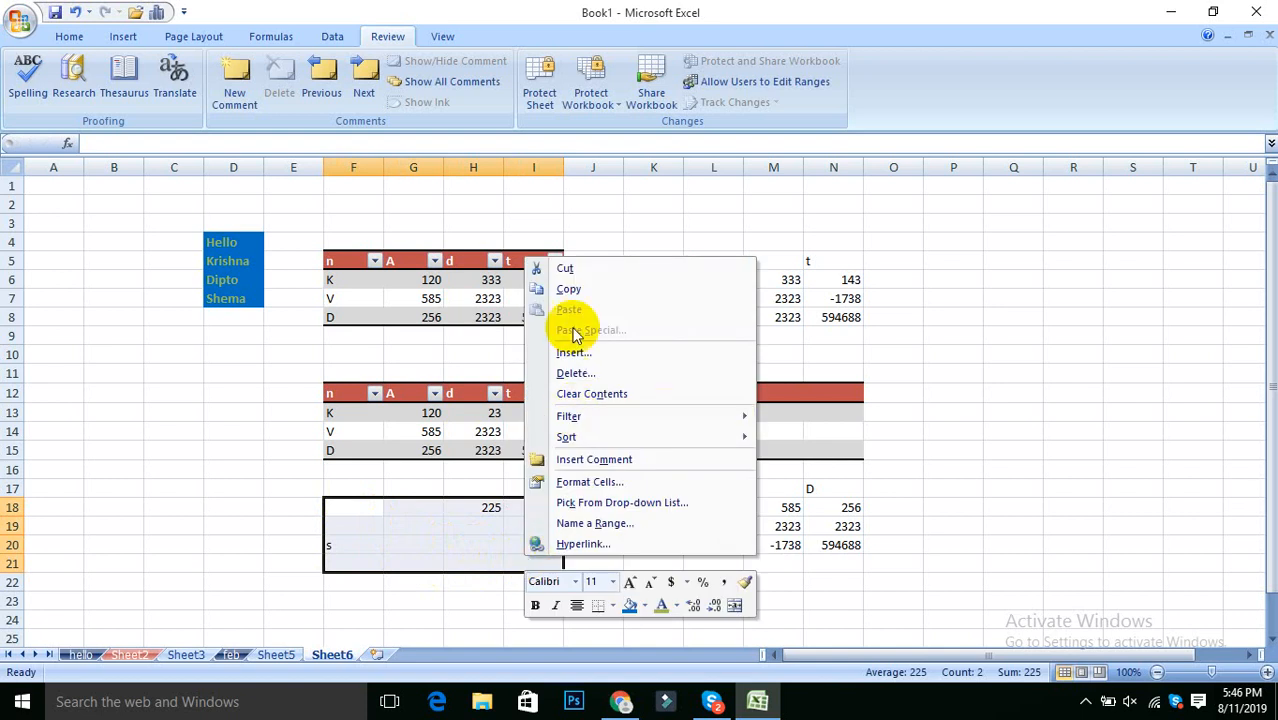
left_click(568, 289)
left_click_drag(340, 392, 488, 447)
right_click(488, 447)
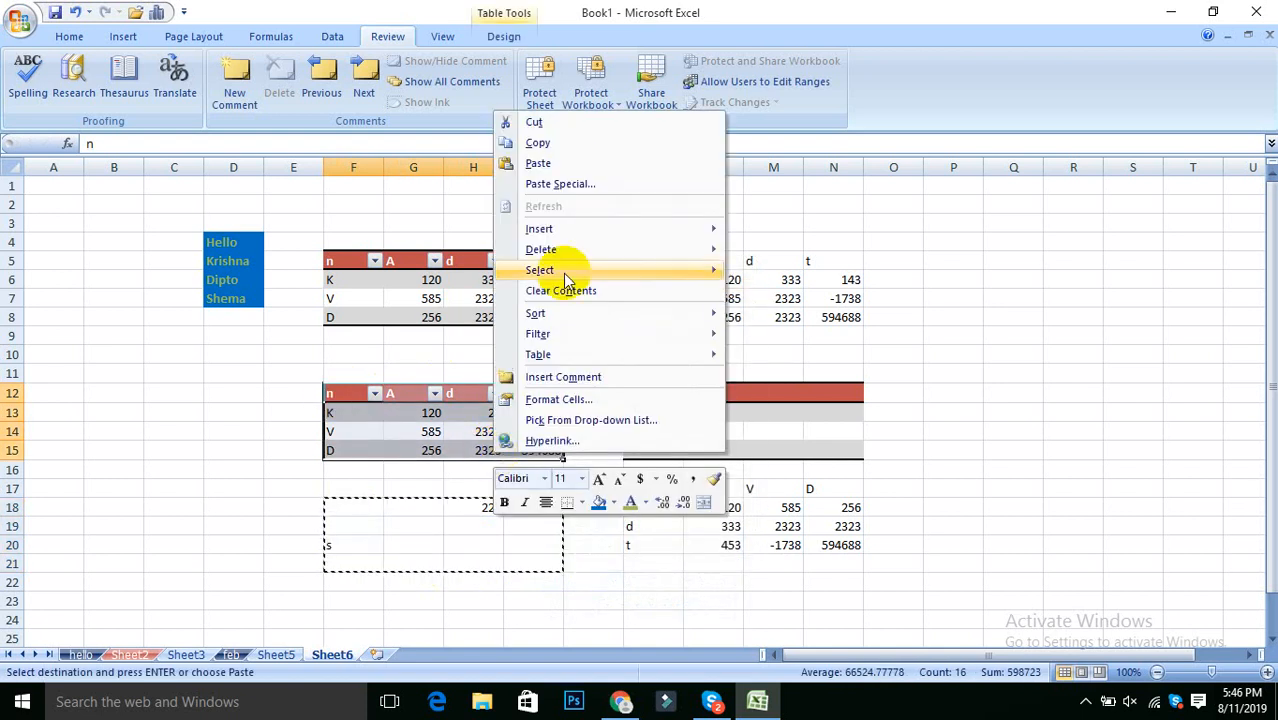
left_click(589, 178)
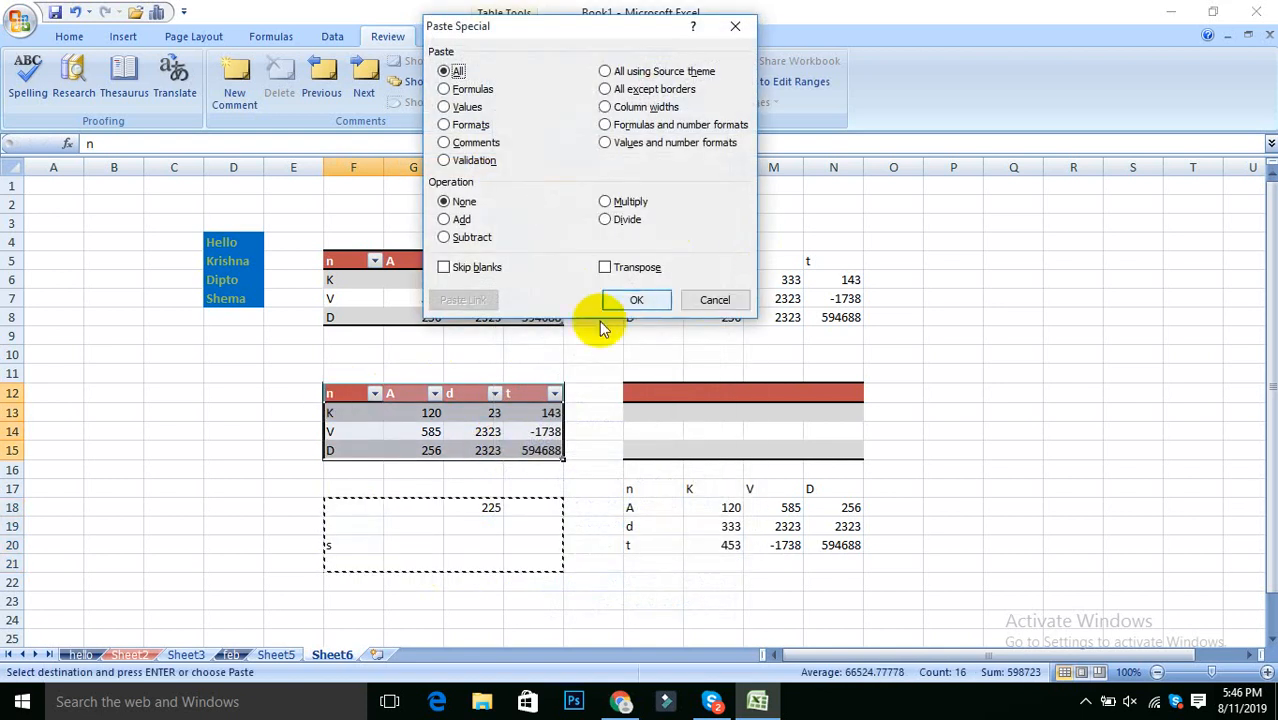
left_click(487, 272)
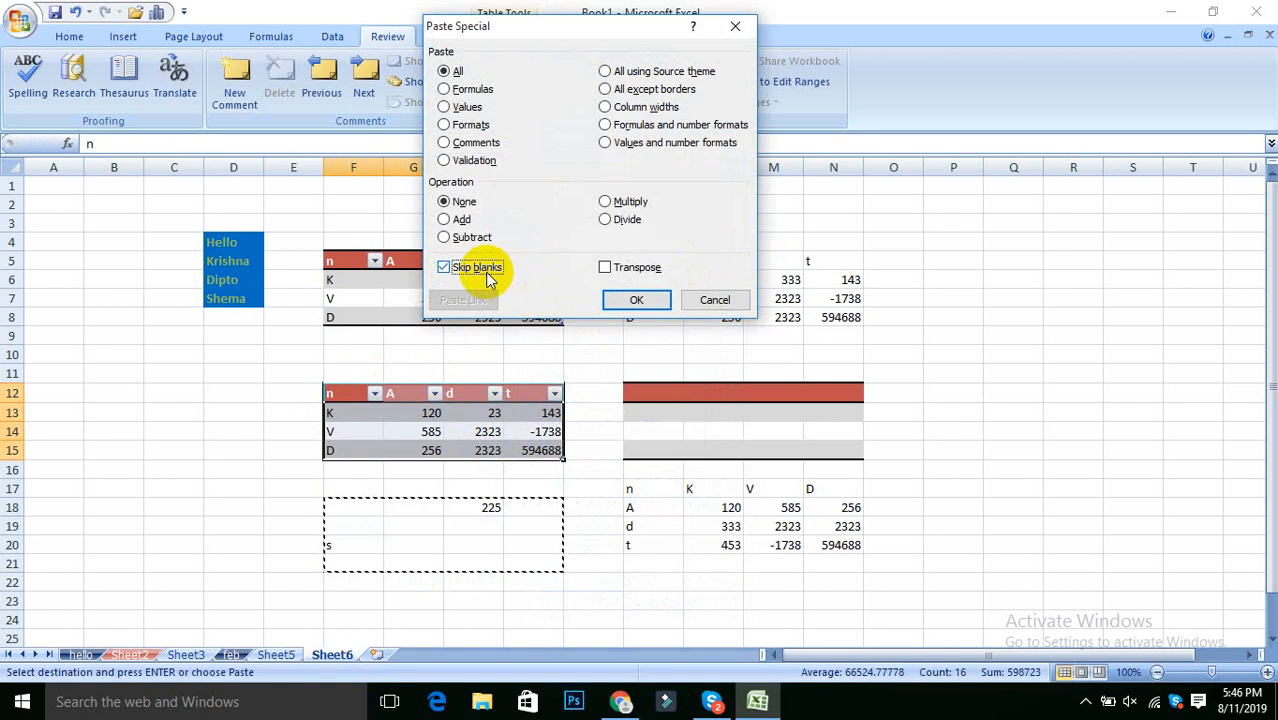
left_click(641, 300)
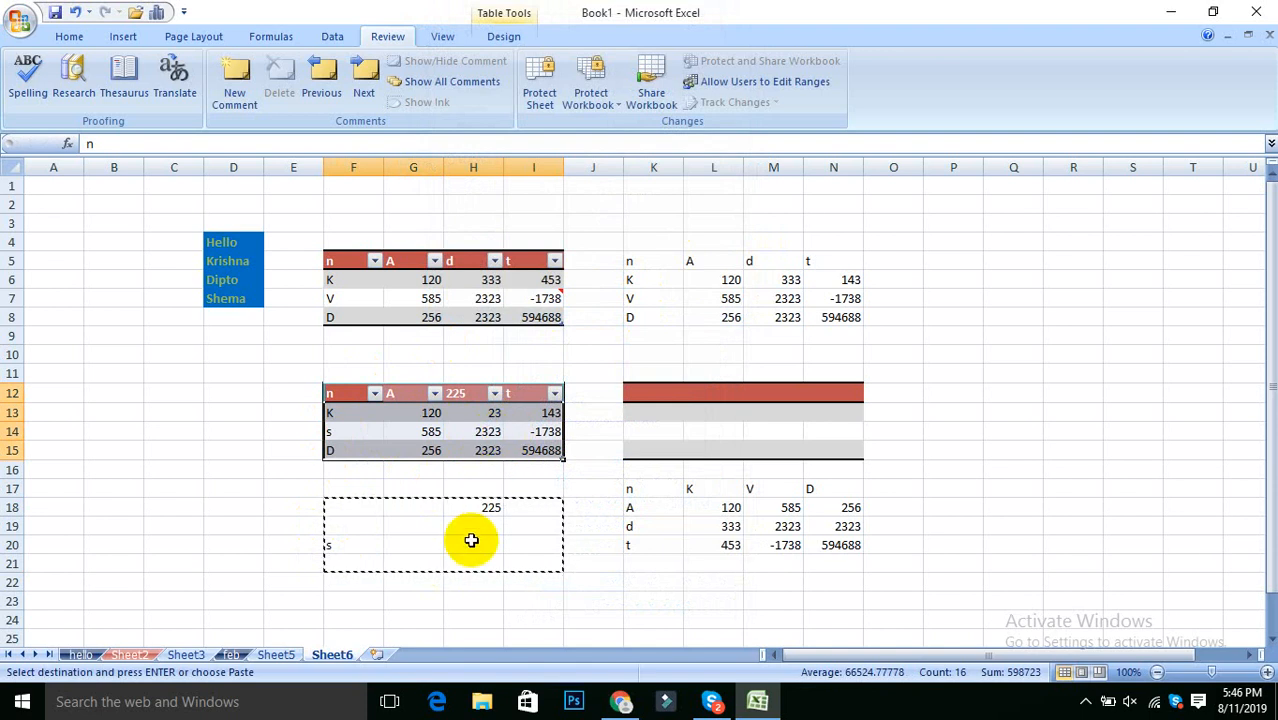
- Compare the filled and blank cells of the copied block F18:I21 with the matching cells of the second table
left_click(495, 512)
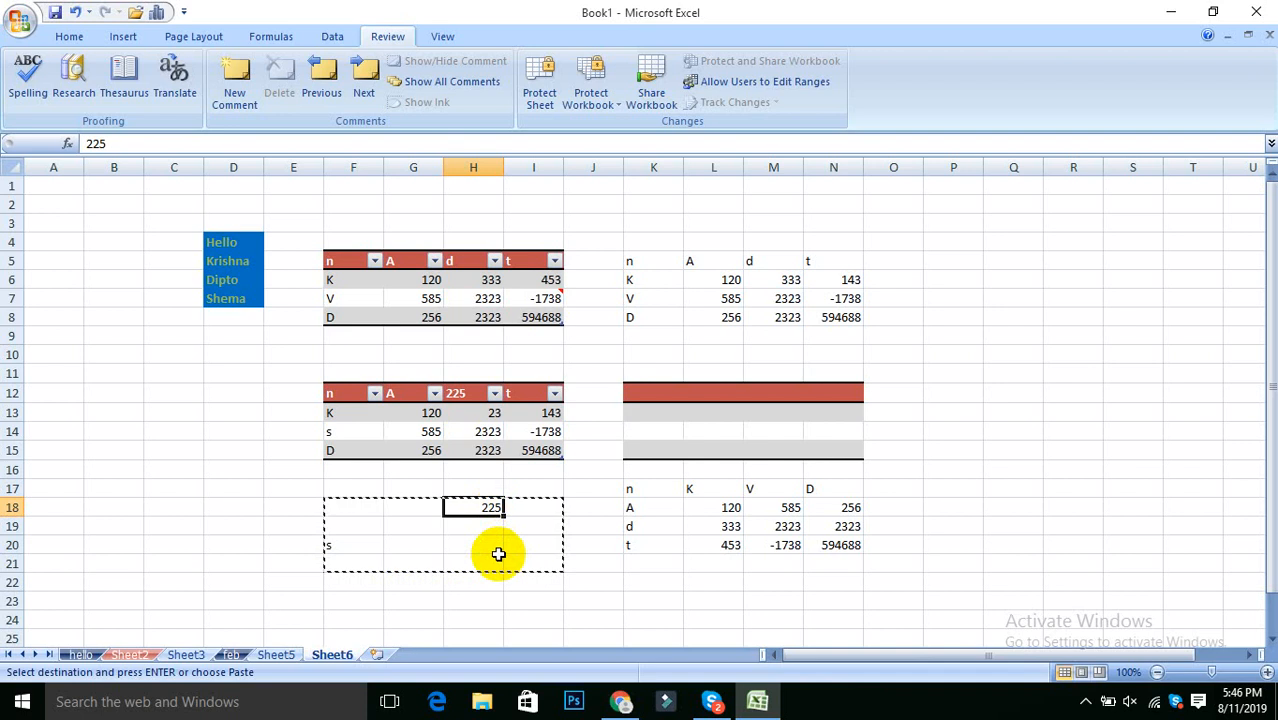
left_click(365, 529)
left_click(482, 532)
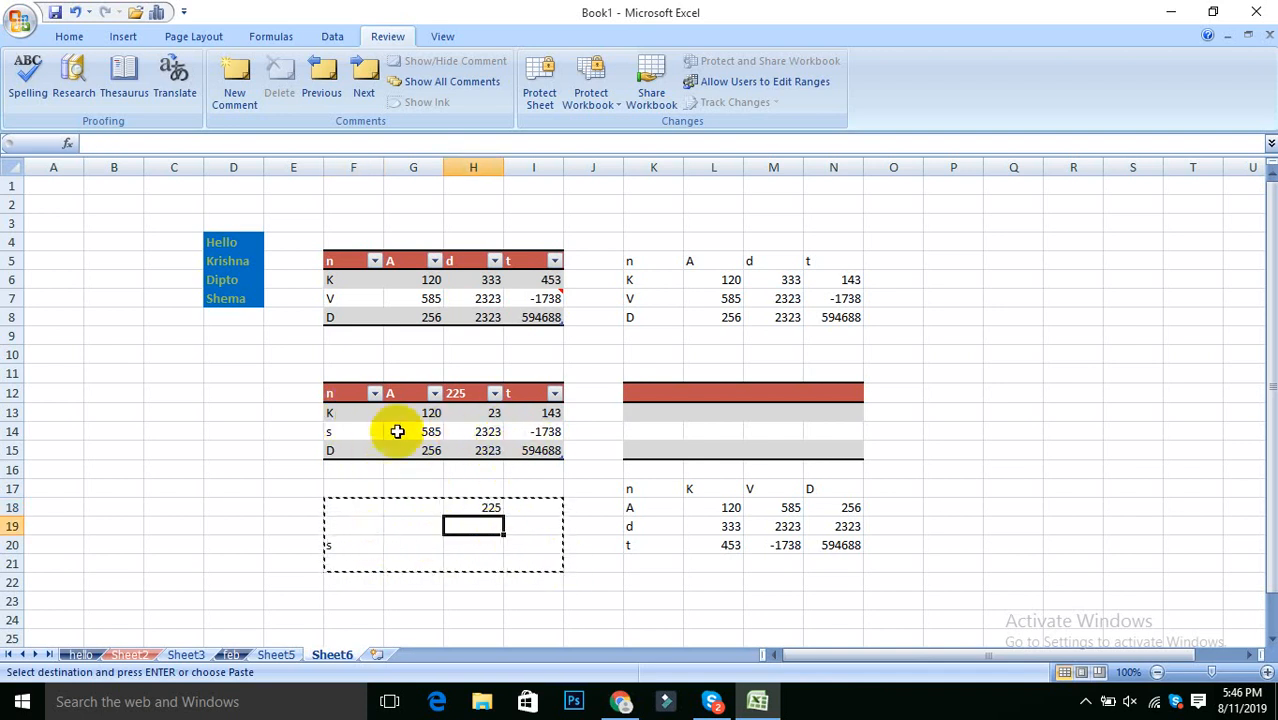
scroll(598, 558, "down", 4)
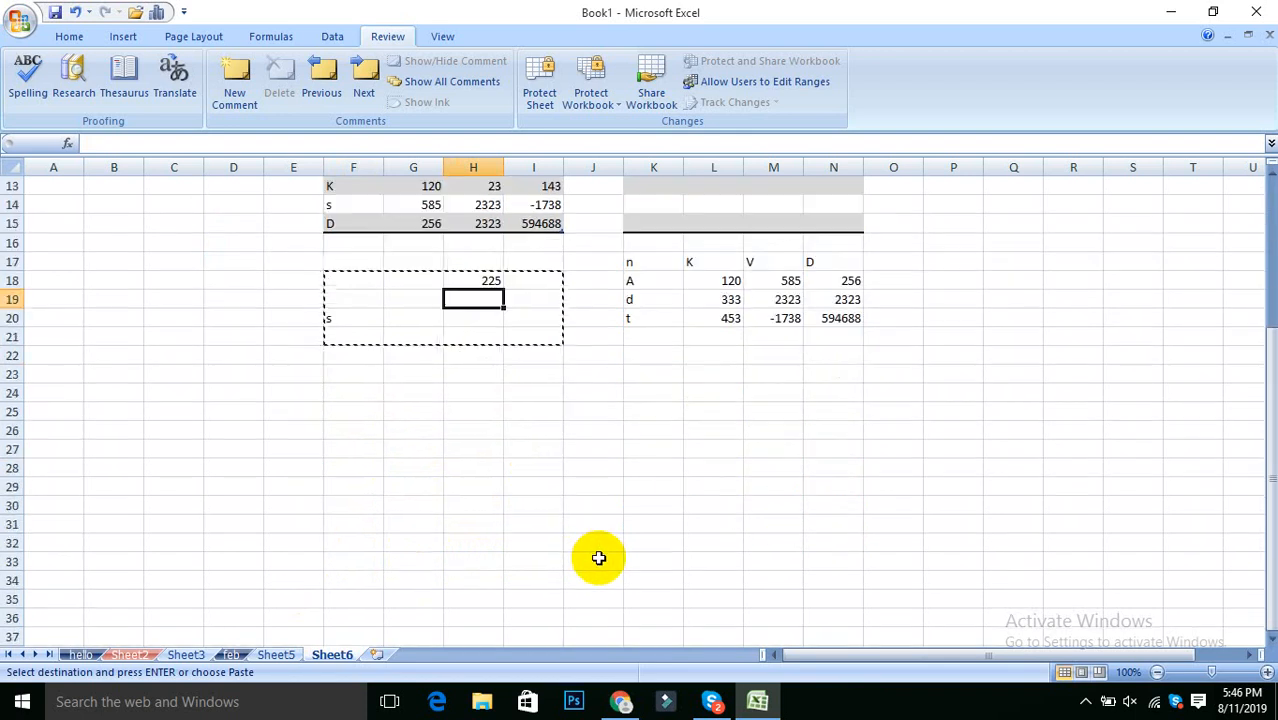
scroll(598, 558, "up", 3)
scroll(586, 554, "up", 1)
scroll(586, 554, "down", 3)
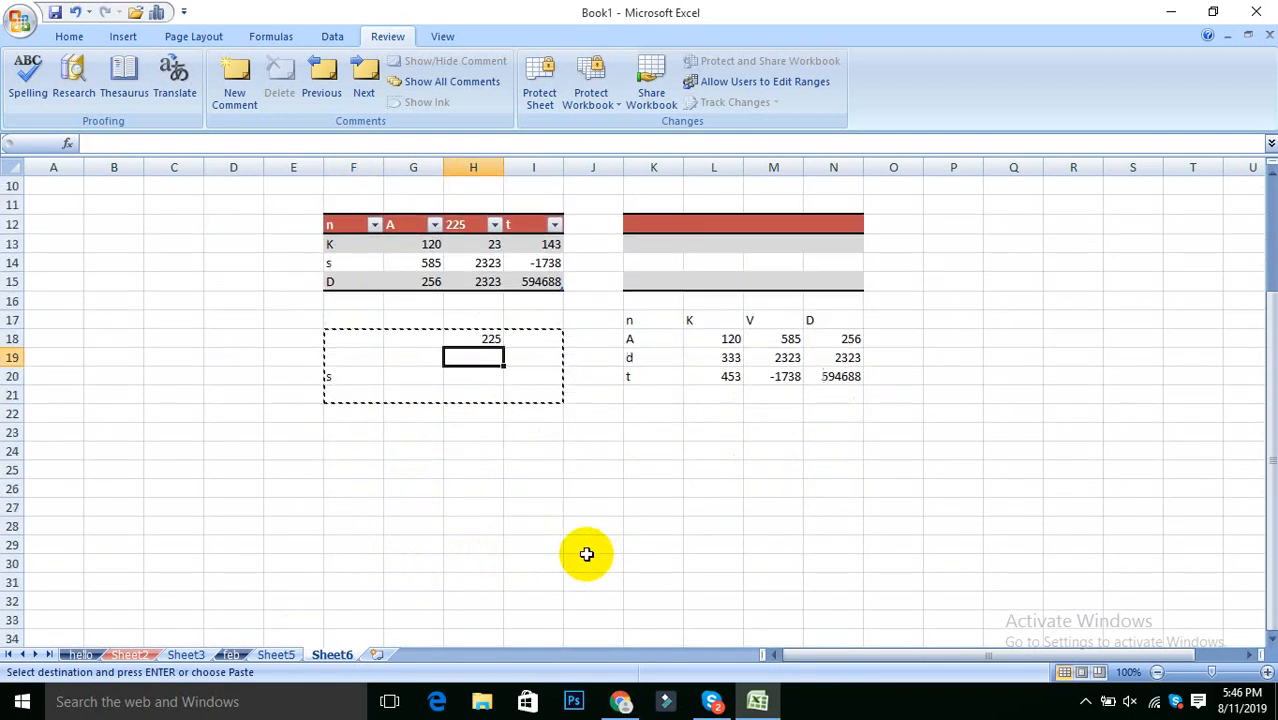
scroll(586, 554, "up", 3)
scroll(519, 542, "down", 2)
scroll(707, 536, "up", 2)
scroll(693, 539, "down", 3)
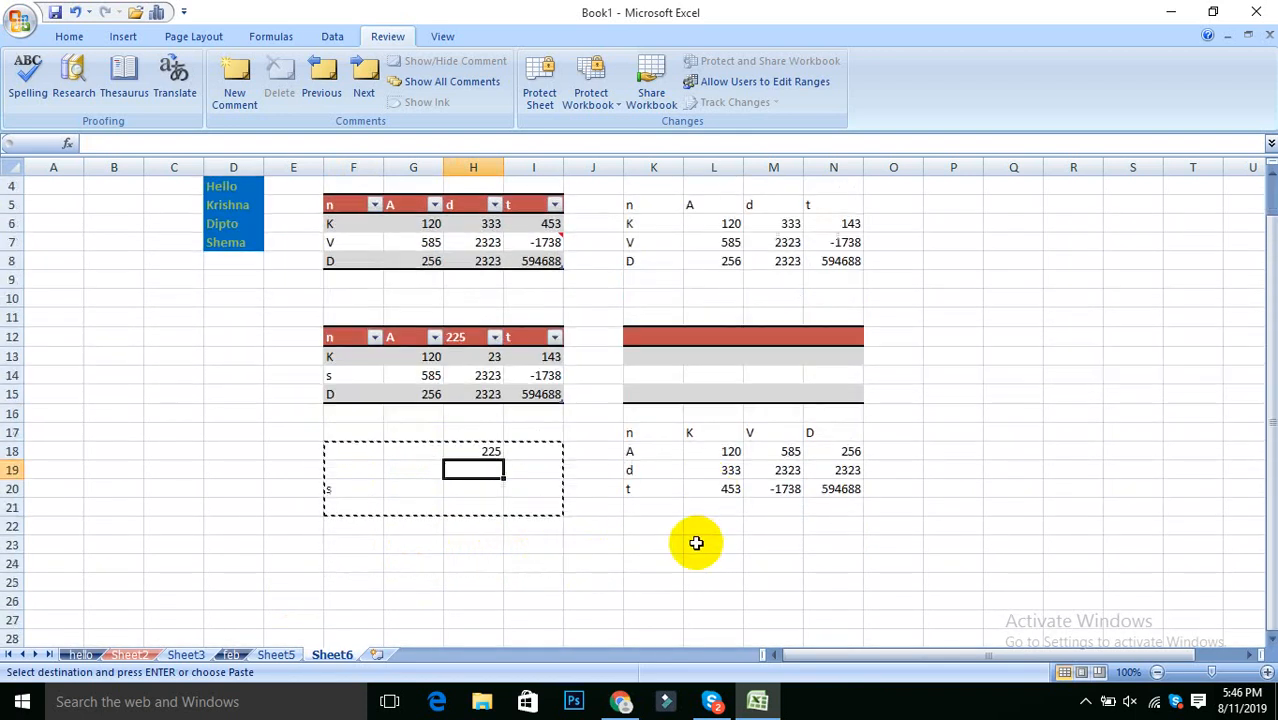
left_click(485, 522)
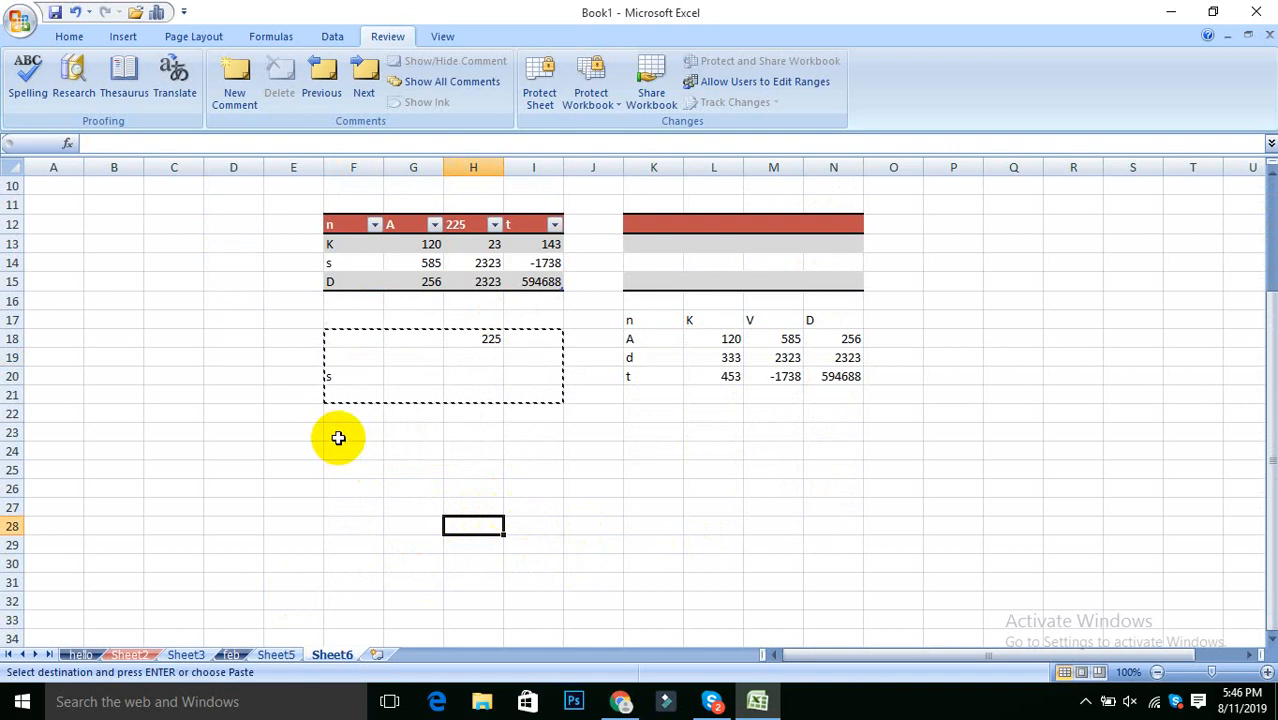
- Enter F in F24 and 355 in H23 below the first source block
left_click_drag(338, 437, 525, 463)
left_click(370, 453)
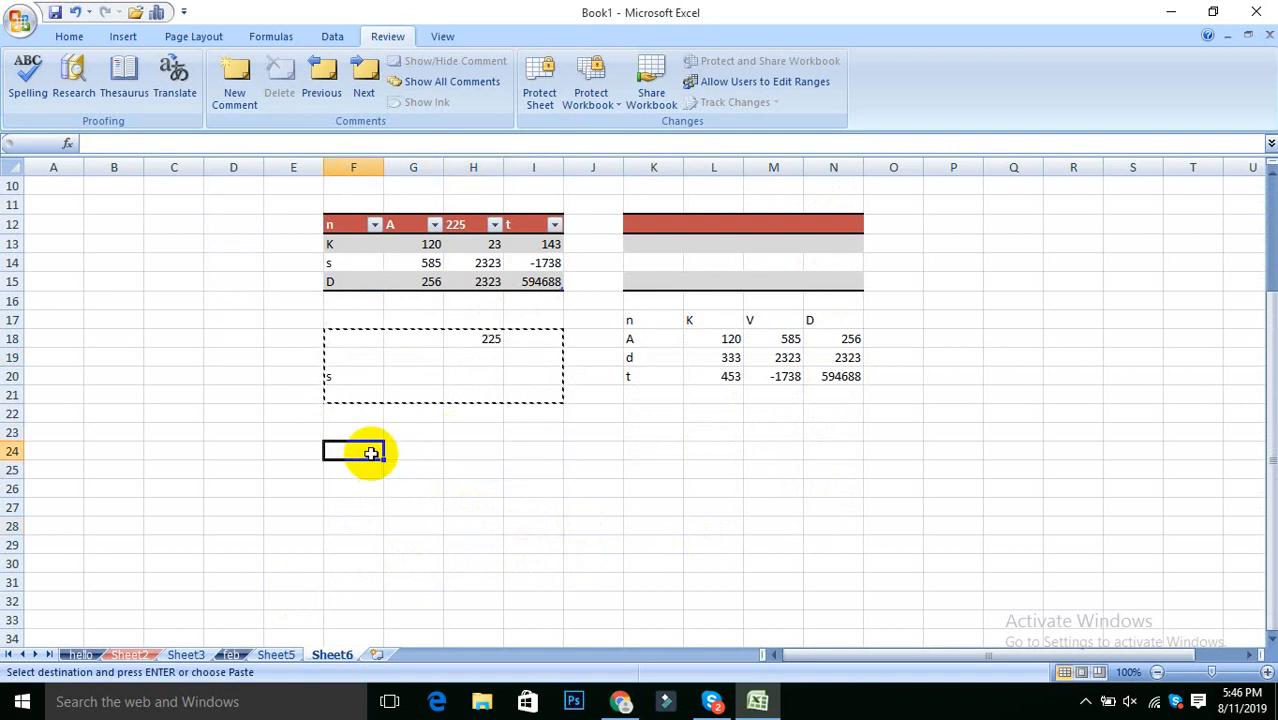
type("F")
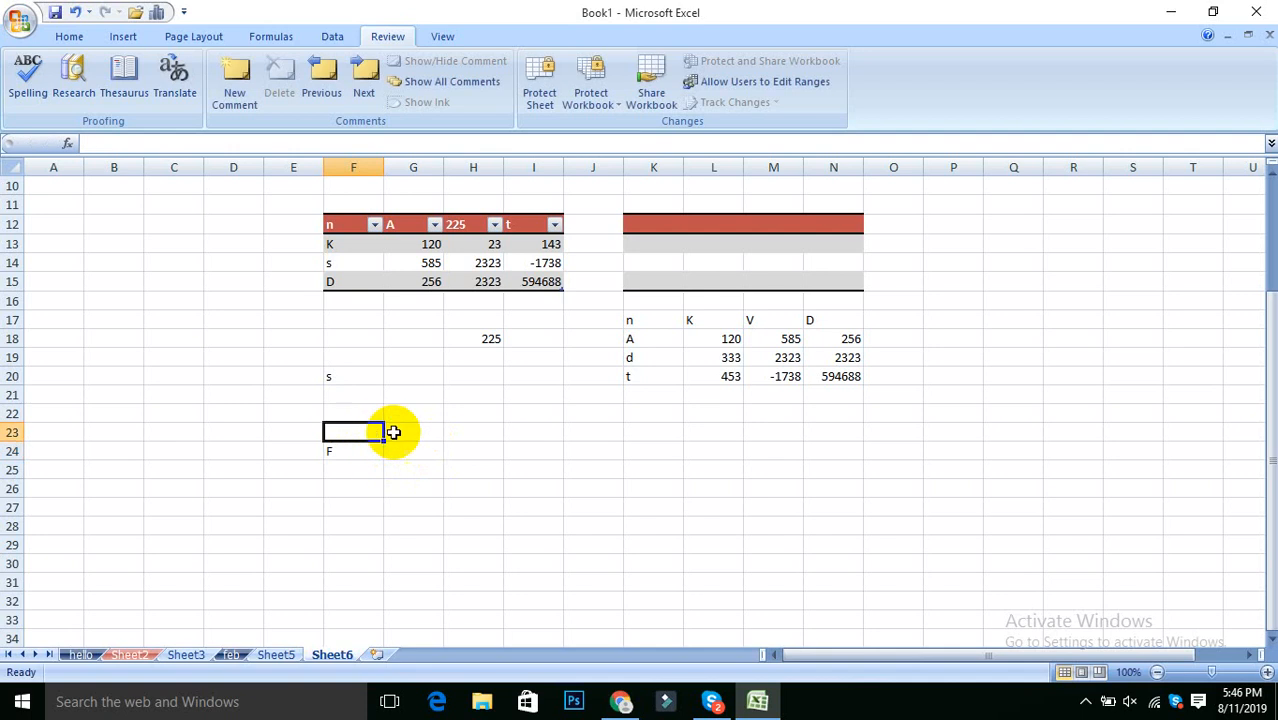
left_click(498, 434)
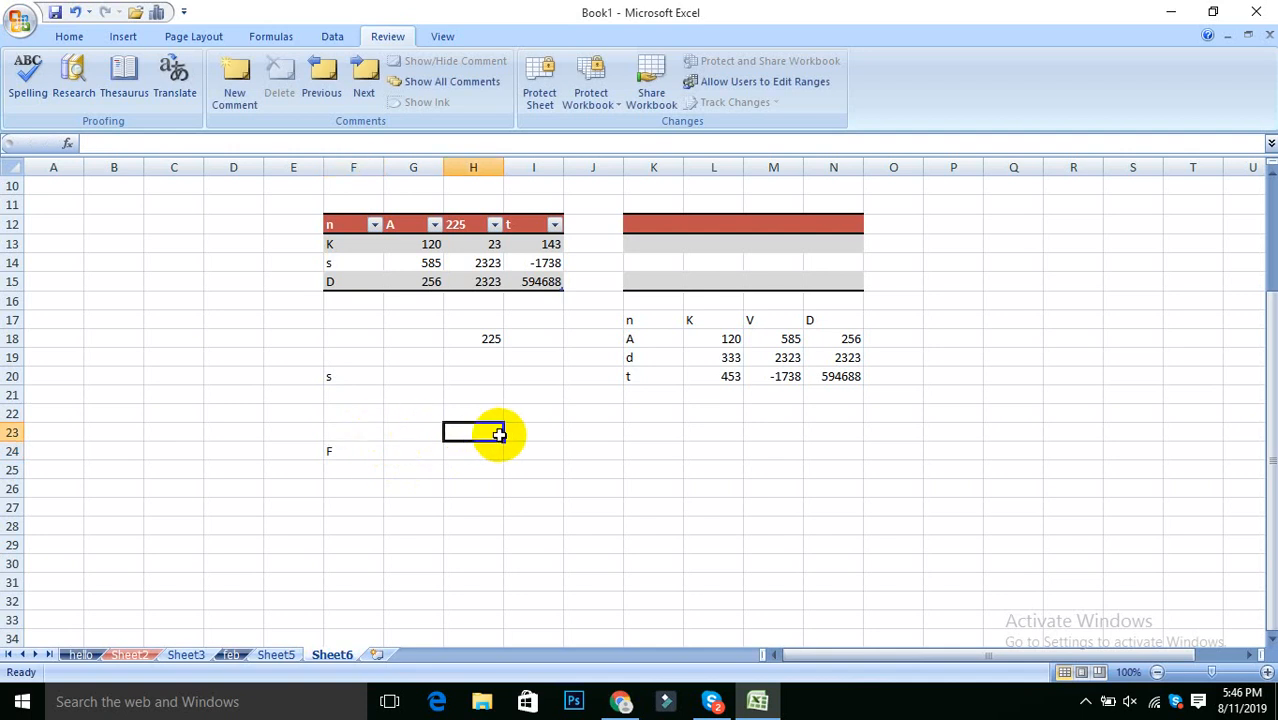
type("355")
left_click(530, 488)
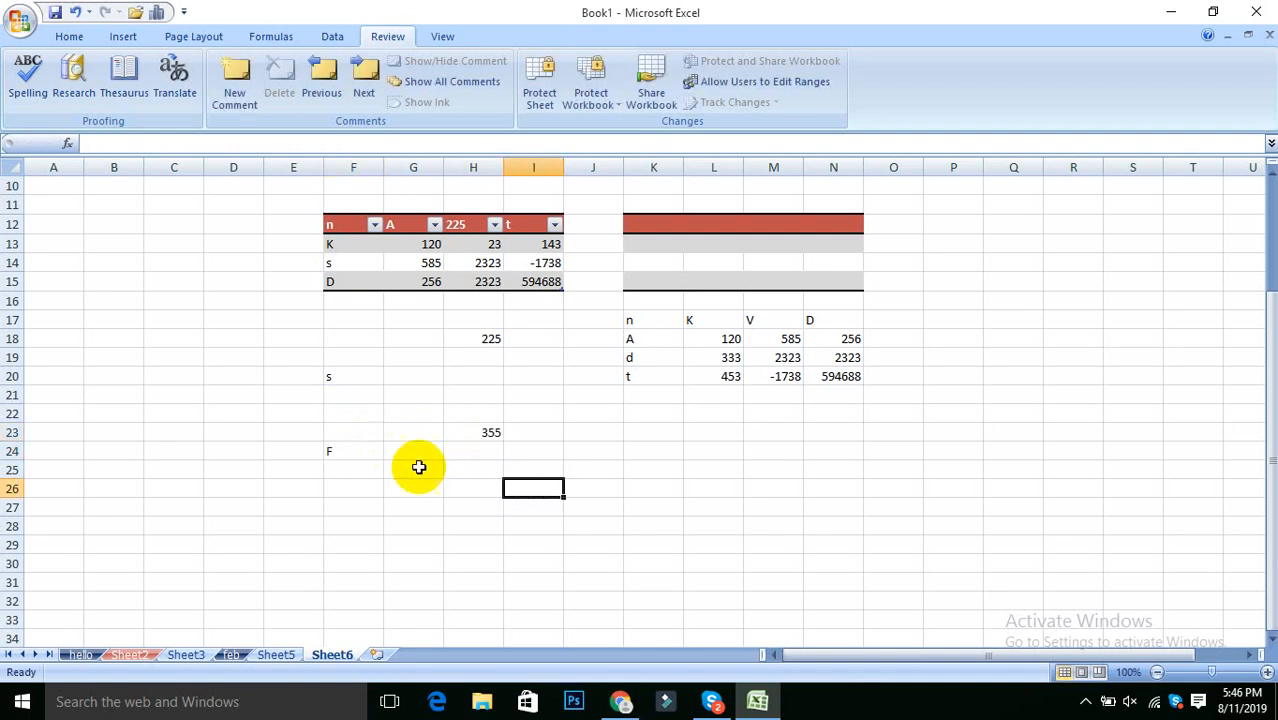
- Copy F23:I25 and paste it onto the second table's body rows F13:I15 with Paste Special, using All and Skip blanks
left_click_drag(342, 434, 528, 470)
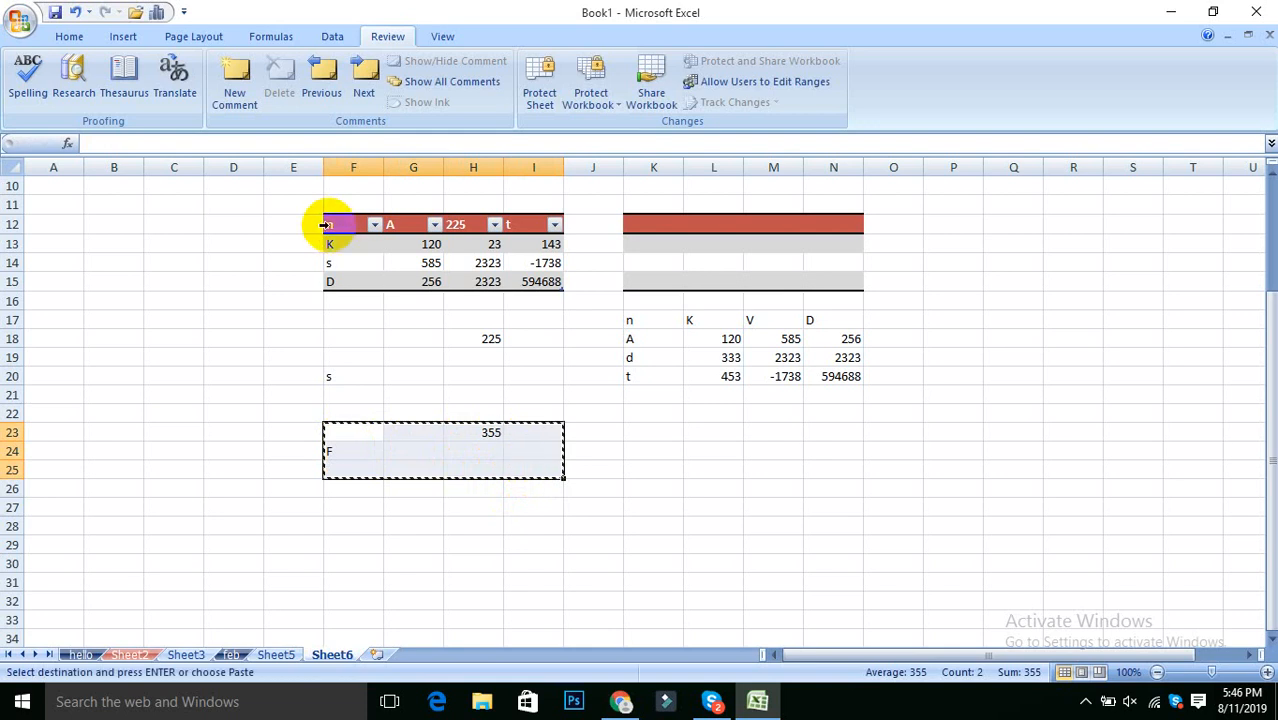
left_click_drag(338, 243, 527, 281)
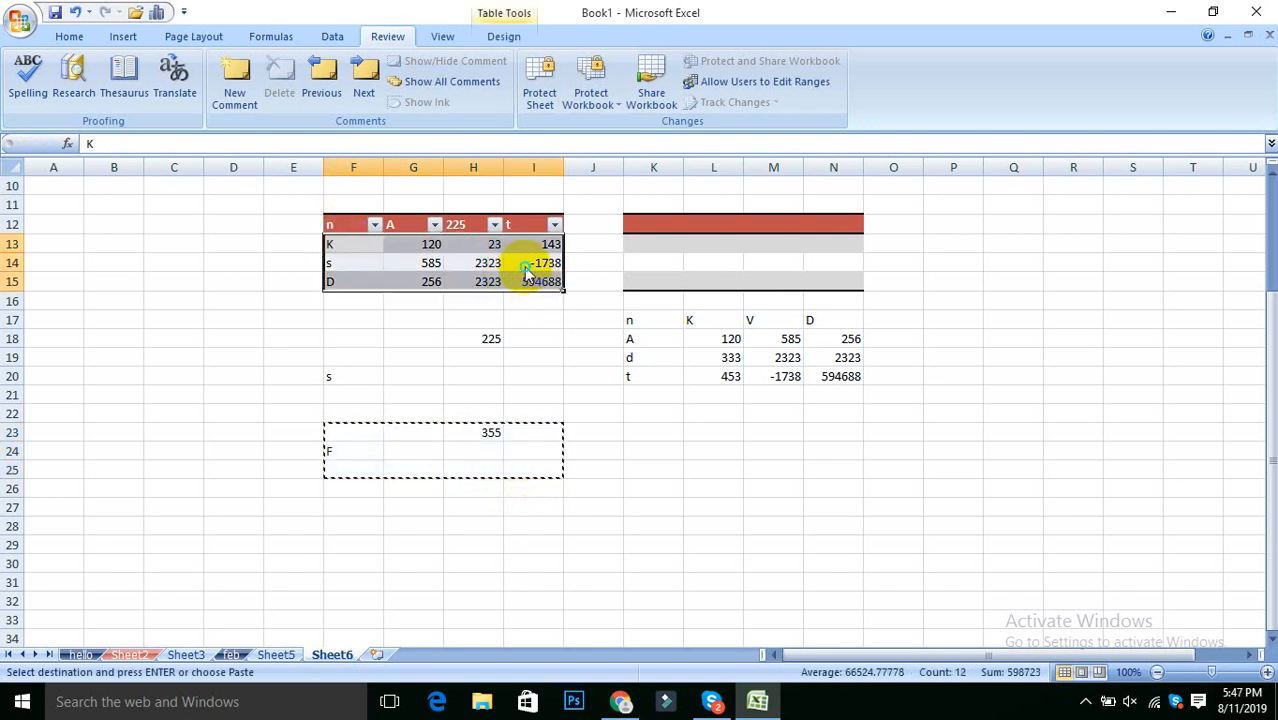
right_click(526, 272)
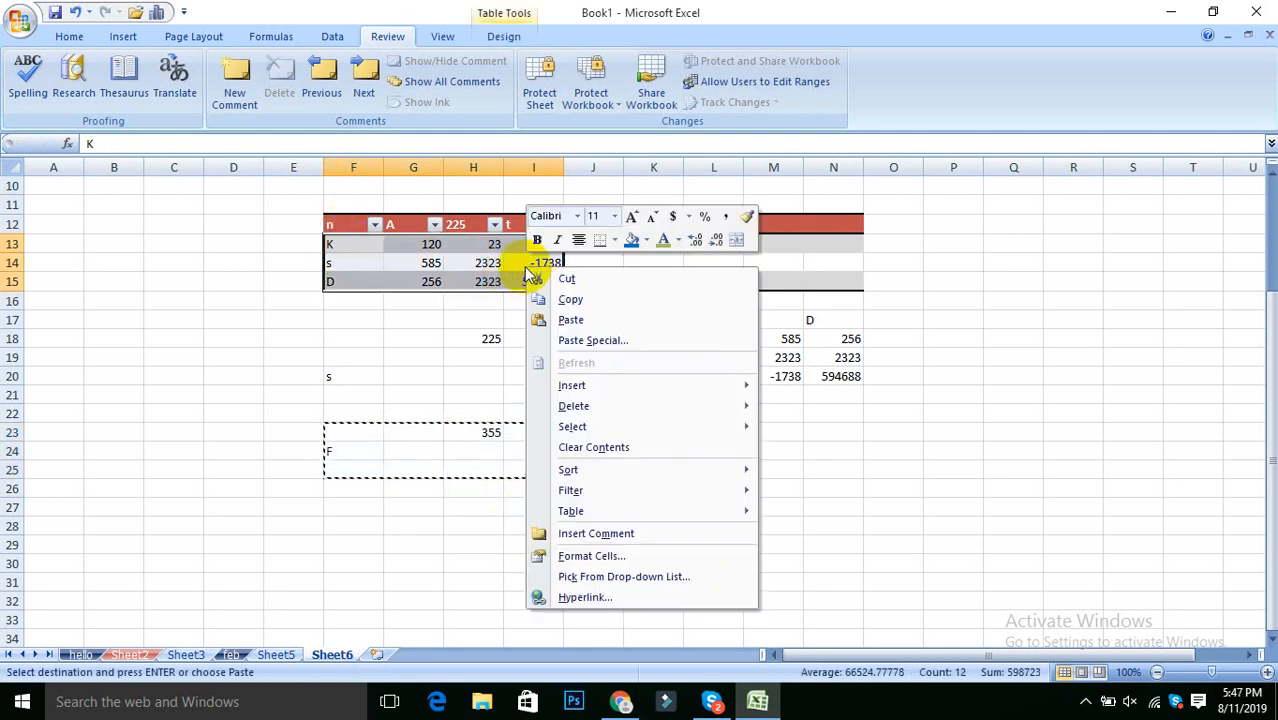
left_click(576, 342)
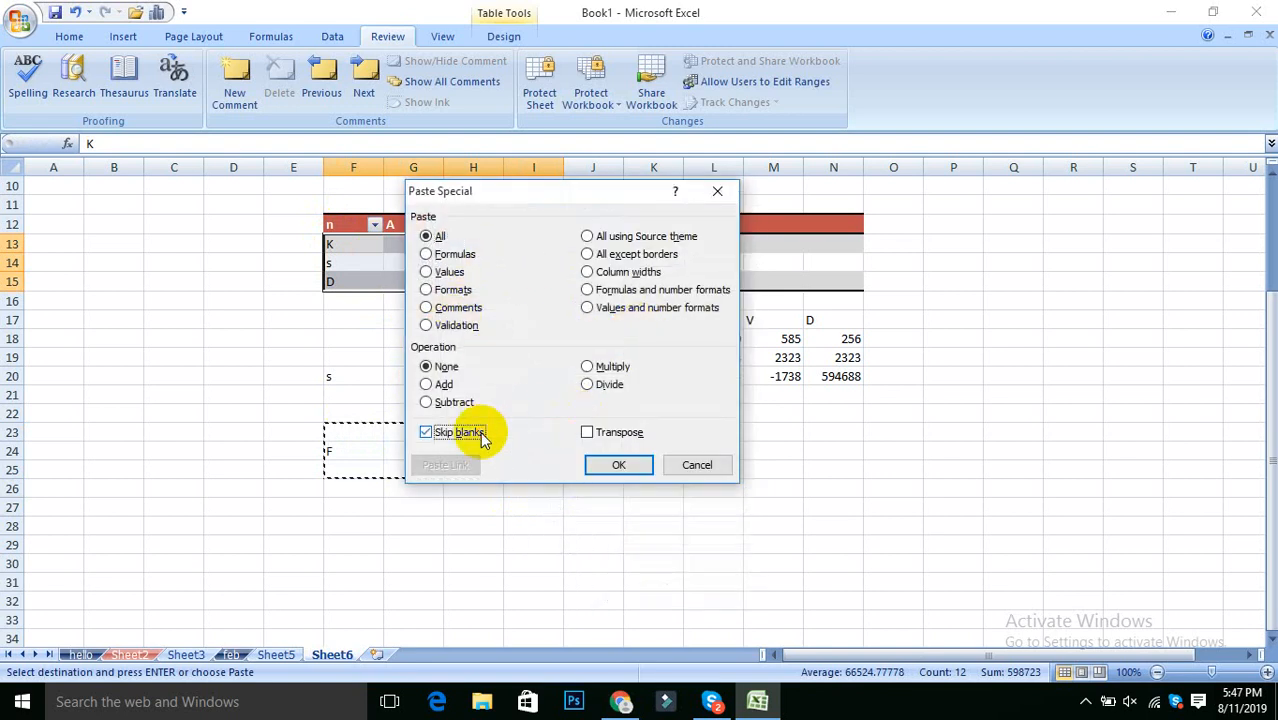
left_click(619, 465)
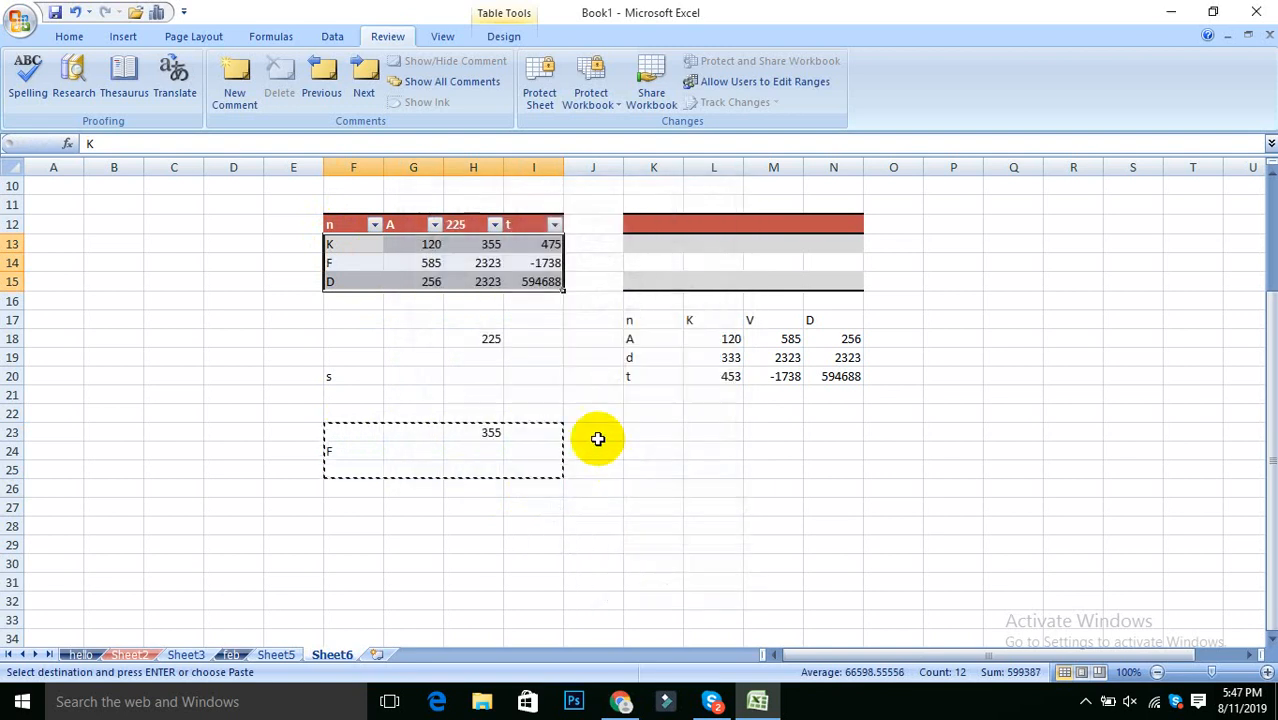
- Check cells F14 and H13 of the second table against the filled cells of the copied block F23:I25
left_click(355, 265)
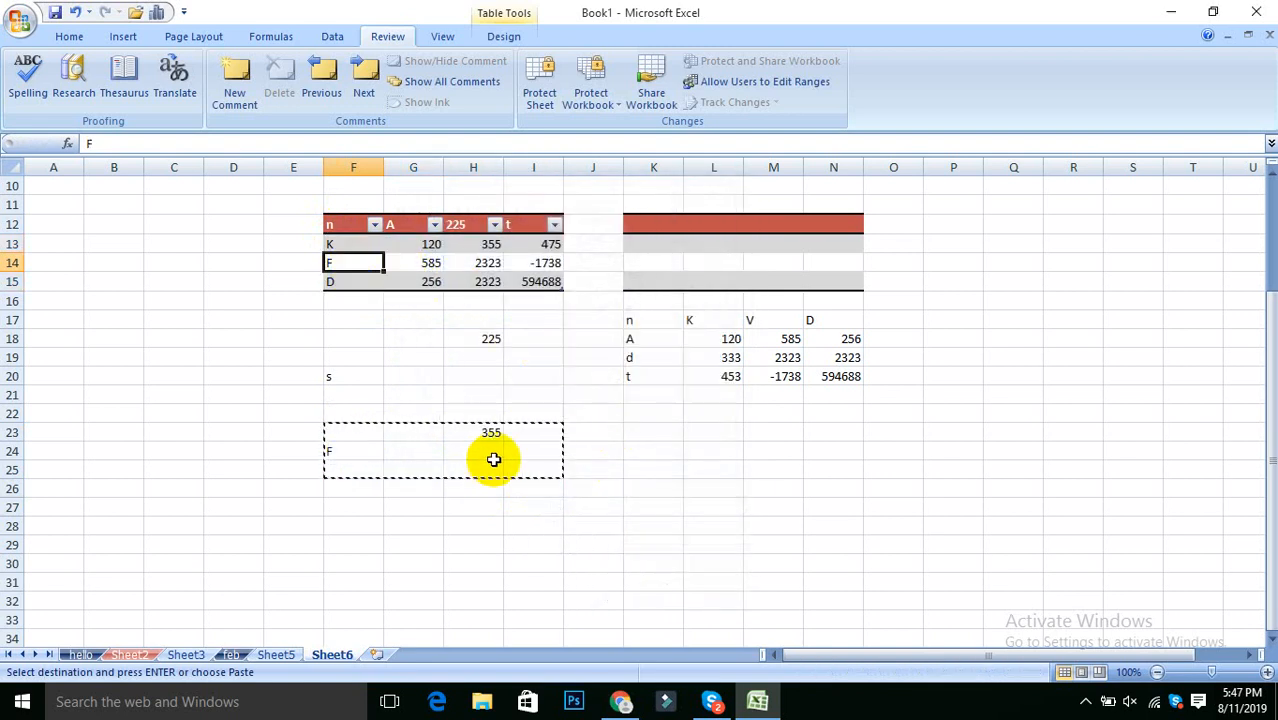
left_click(494, 243)
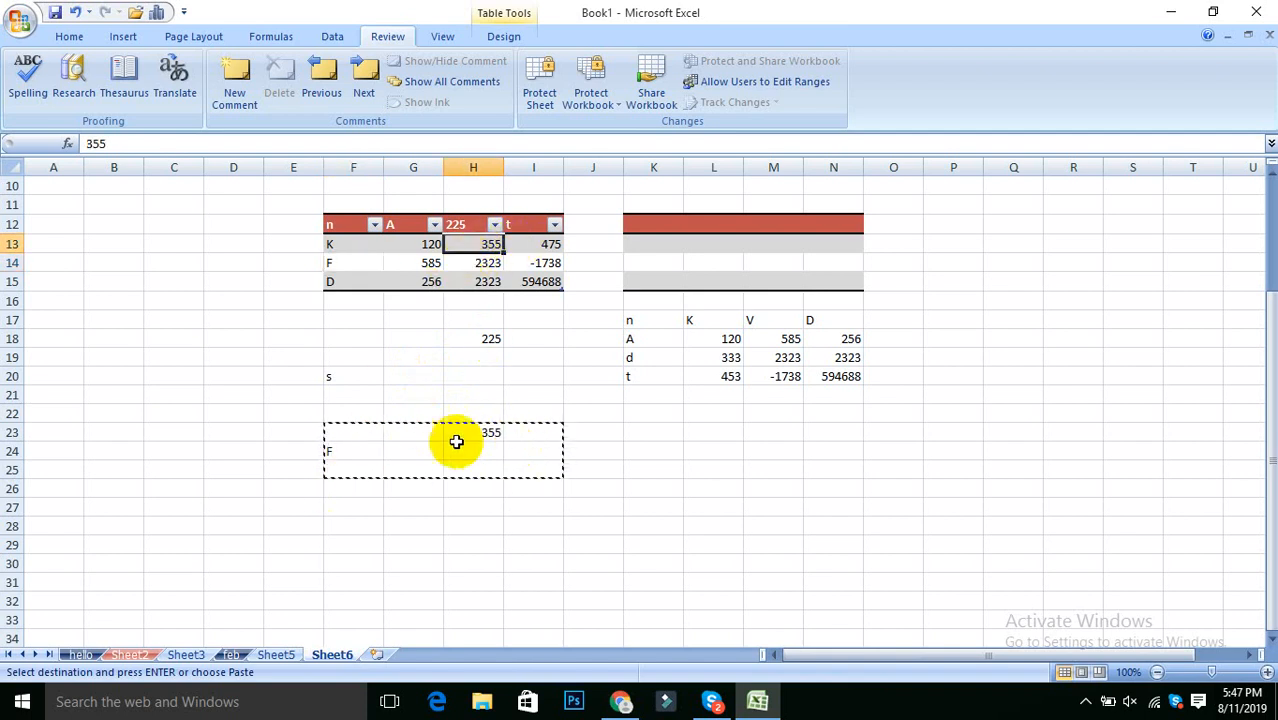
scroll(485, 390, "up", 3)
scroll(485, 392, "down", 1)
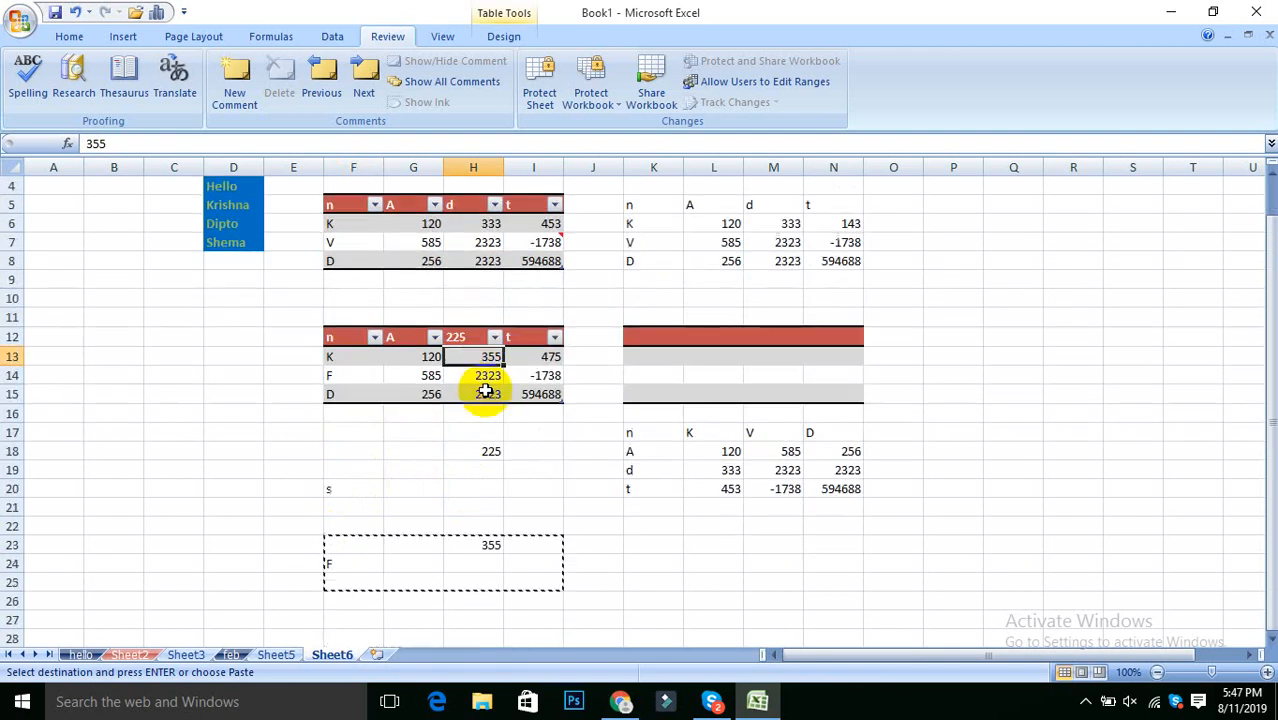
scroll(485, 392, "up", 1)
scroll(588, 395, "down", 3)
scroll(588, 395, "up", 2)
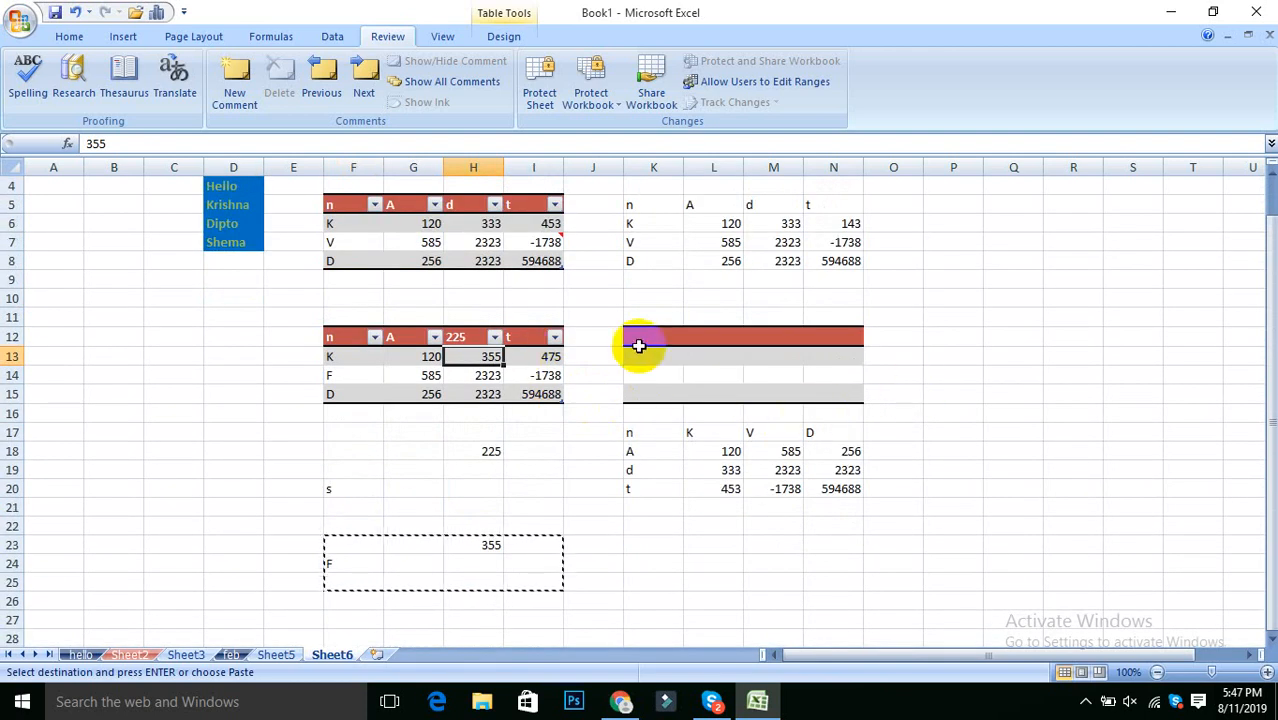
left_click_drag(640, 343, 833, 408)
right_click(790, 385)
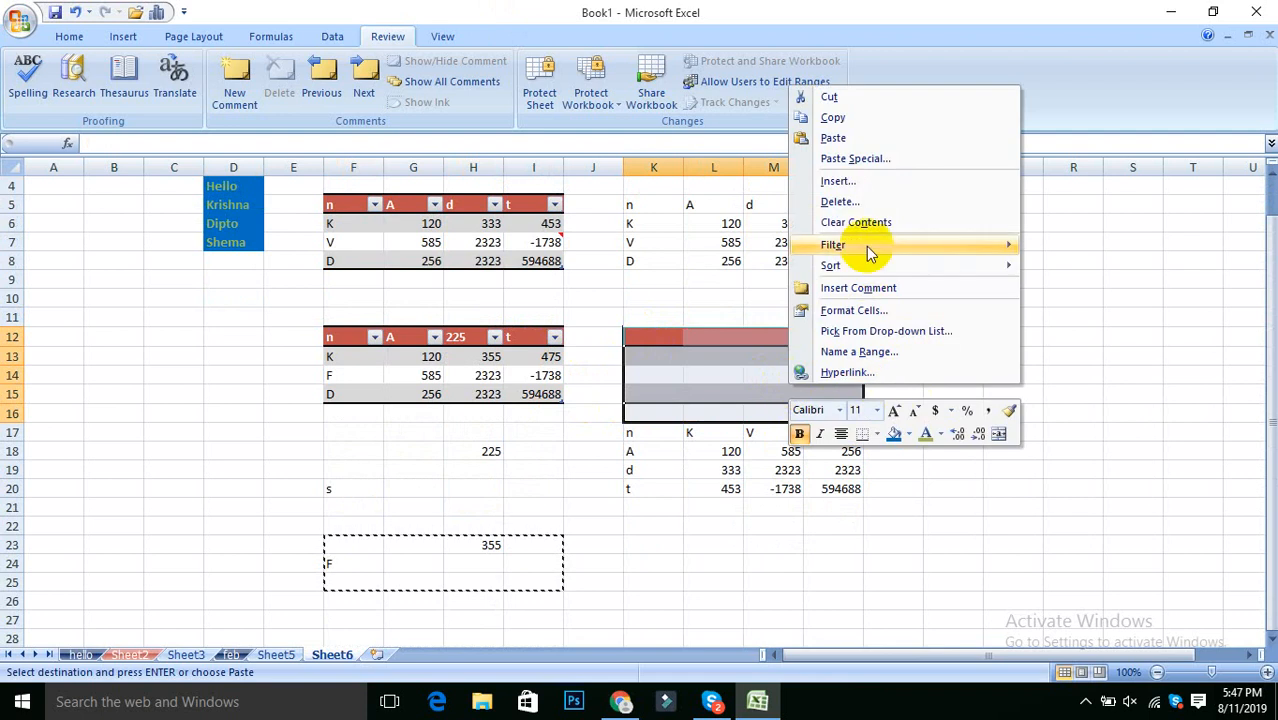
left_click(840, 158)
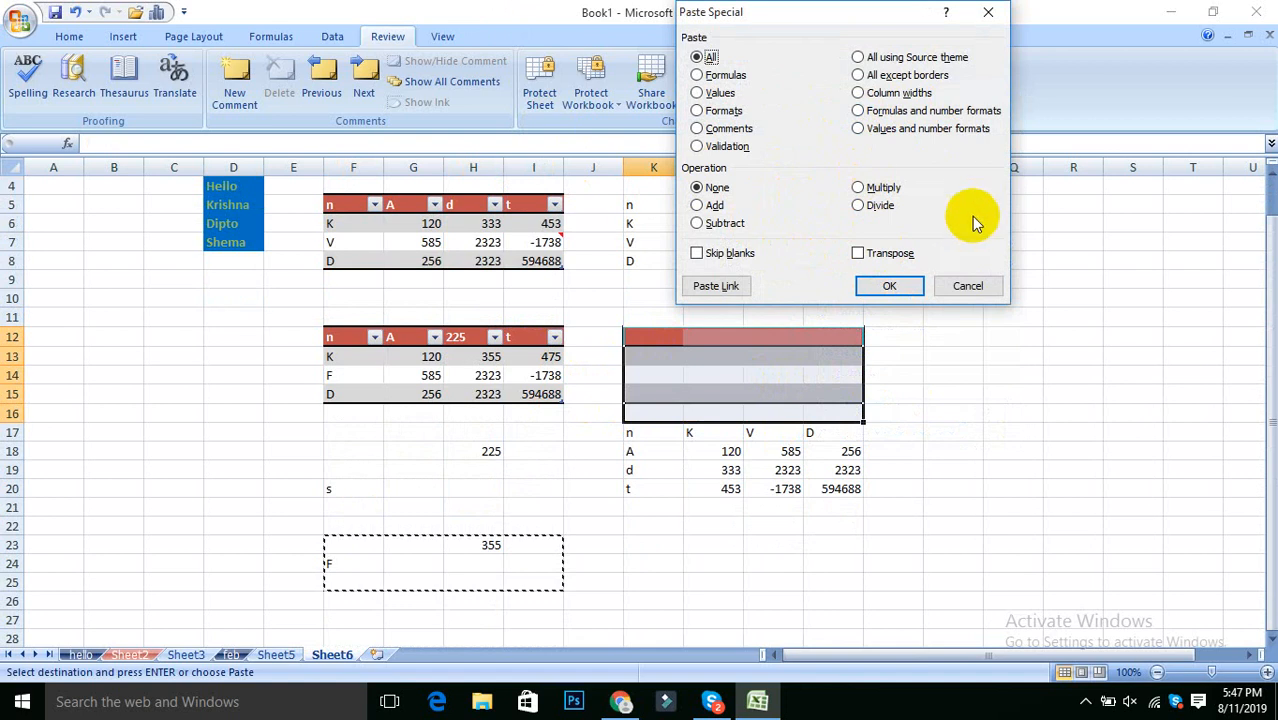
left_click(967, 286)
scroll(479, 507, "up", 1)
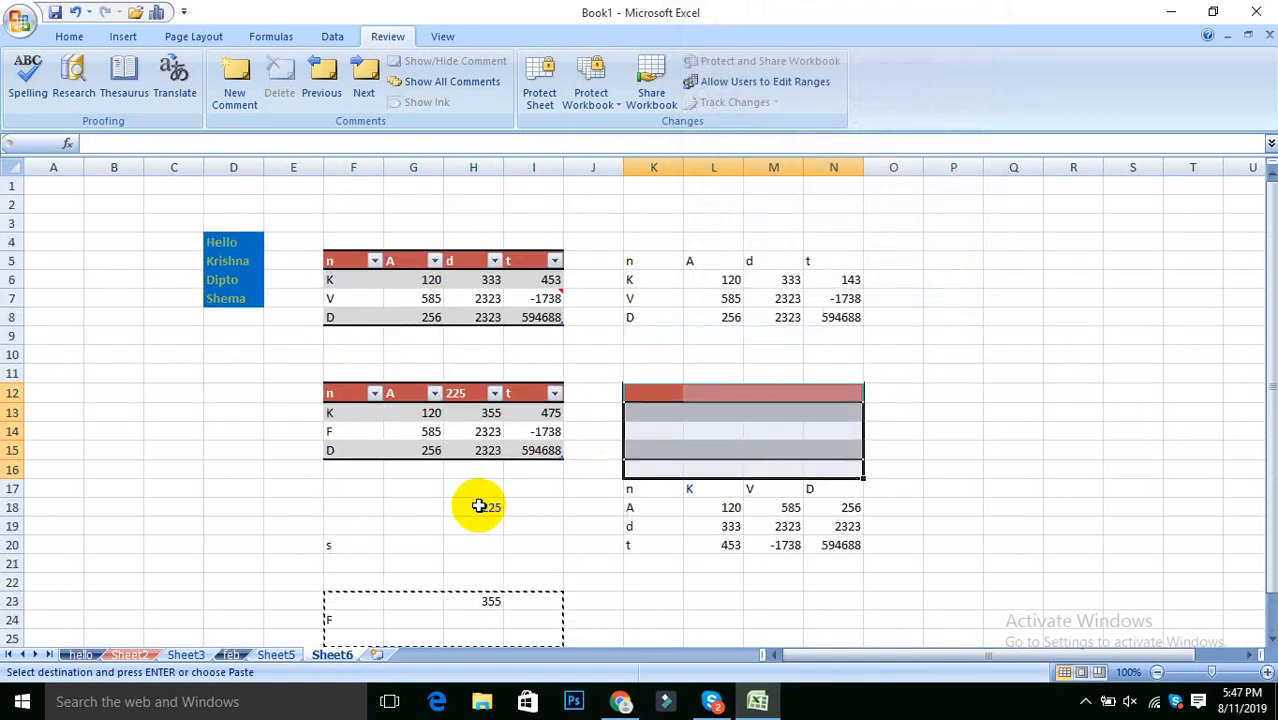